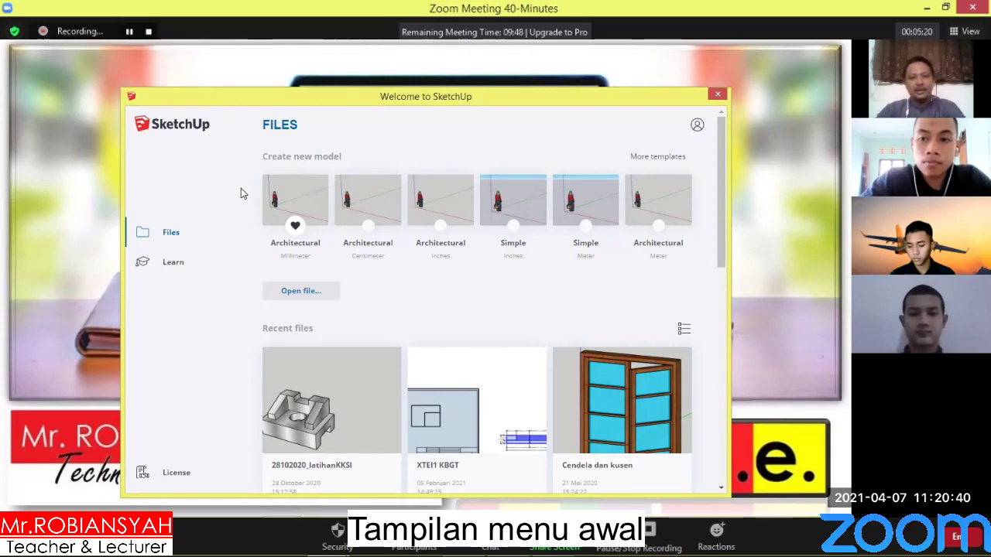
Browse the Welcome templates and start a new model from Architectural Millimeter.
scroll(467, 248, down, 2)
scroll(468, 248, down, 3)
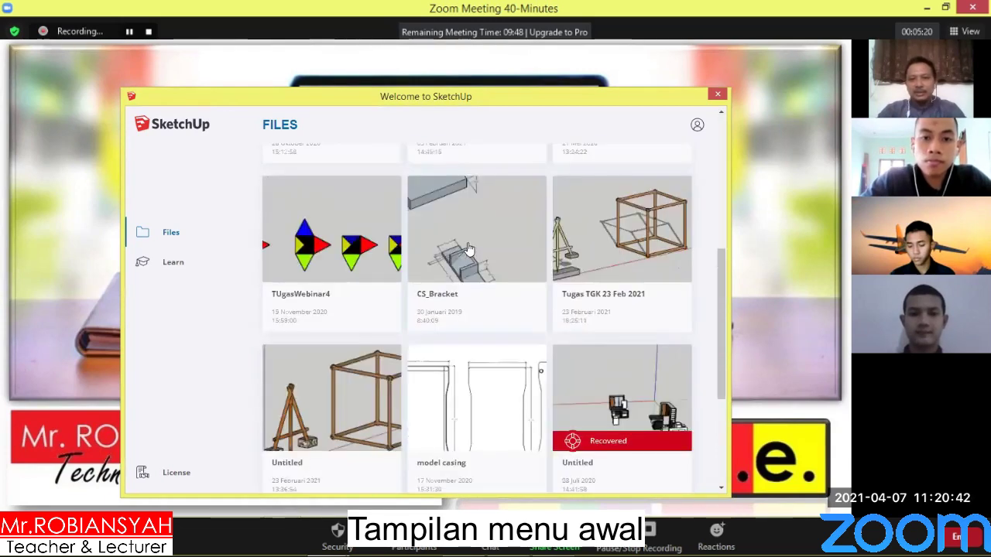
scroll(468, 248, down, 3)
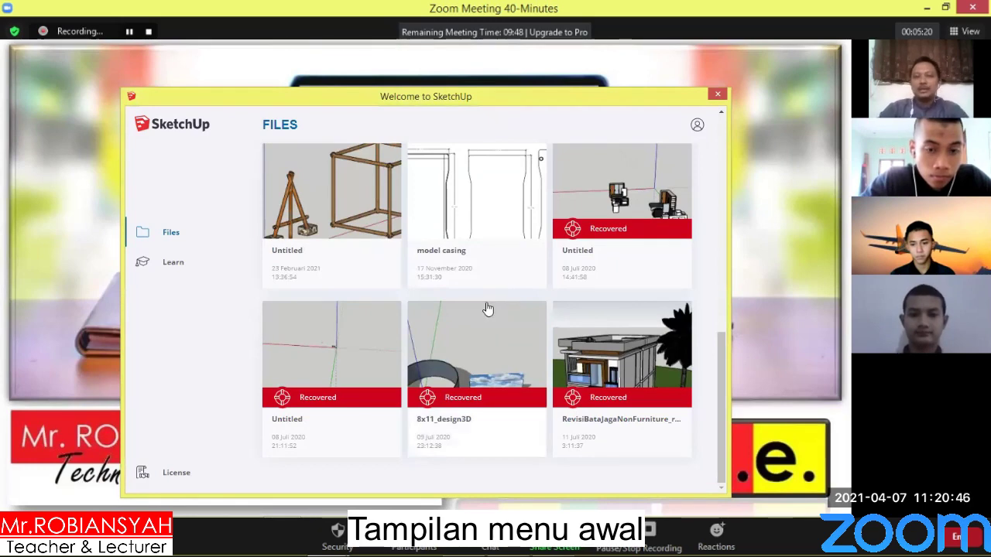
scroll(488, 309, up, 3)
scroll(489, 301, up, 3)
scroll(491, 302, up, 1)
scroll(492, 303, up, 1)
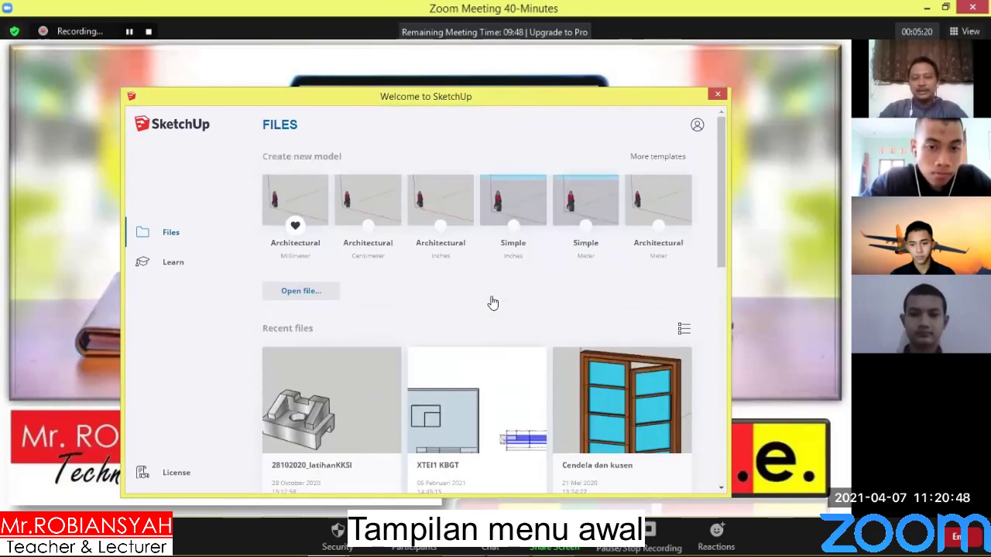
scroll(493, 303, down, 2)
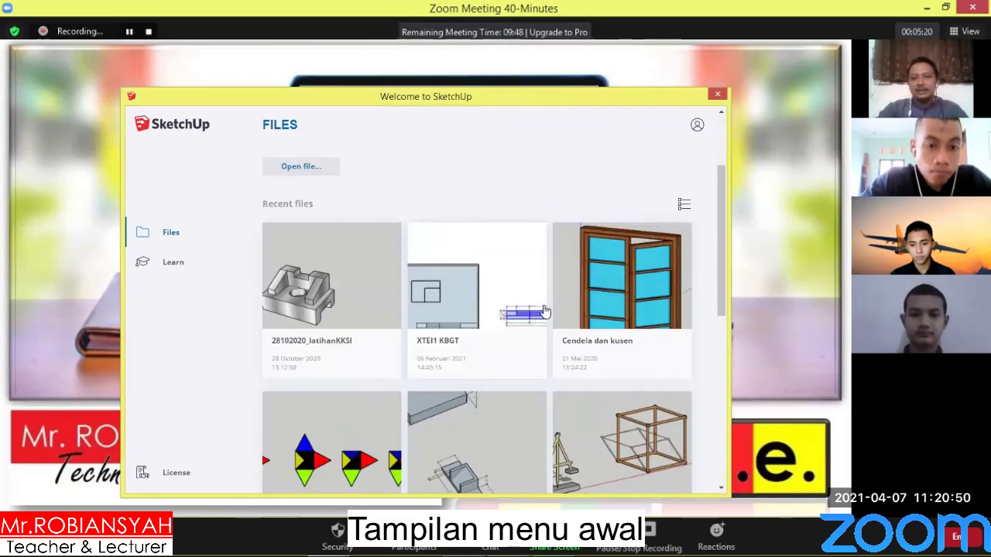
scroll(439, 338, up, 2)
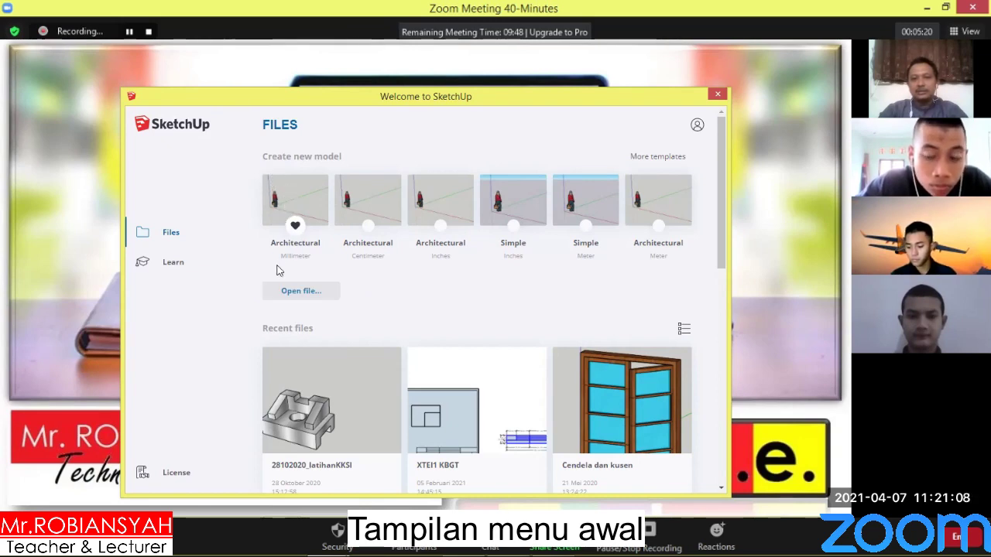
click(294, 191)
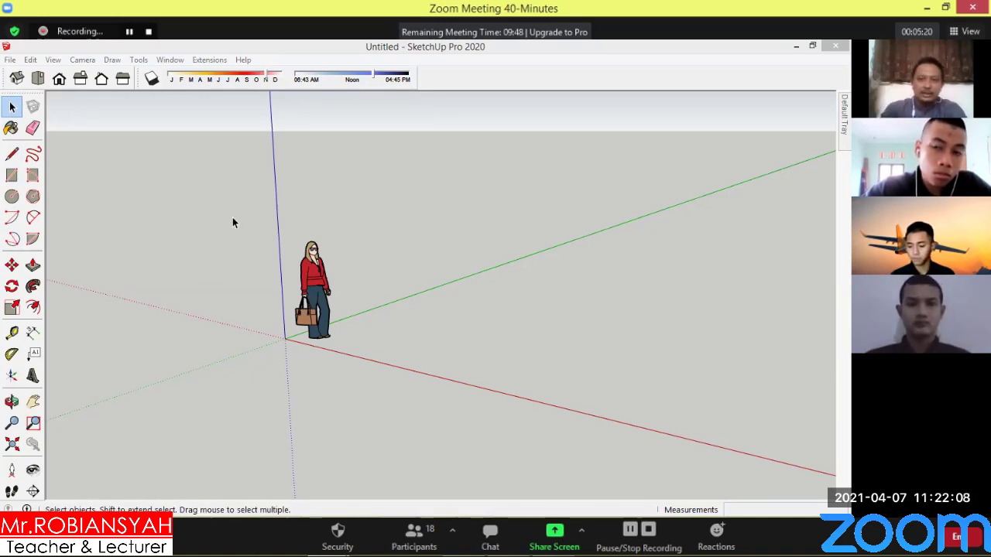
Orbit the view around the scale figure from several angles.
key(o)
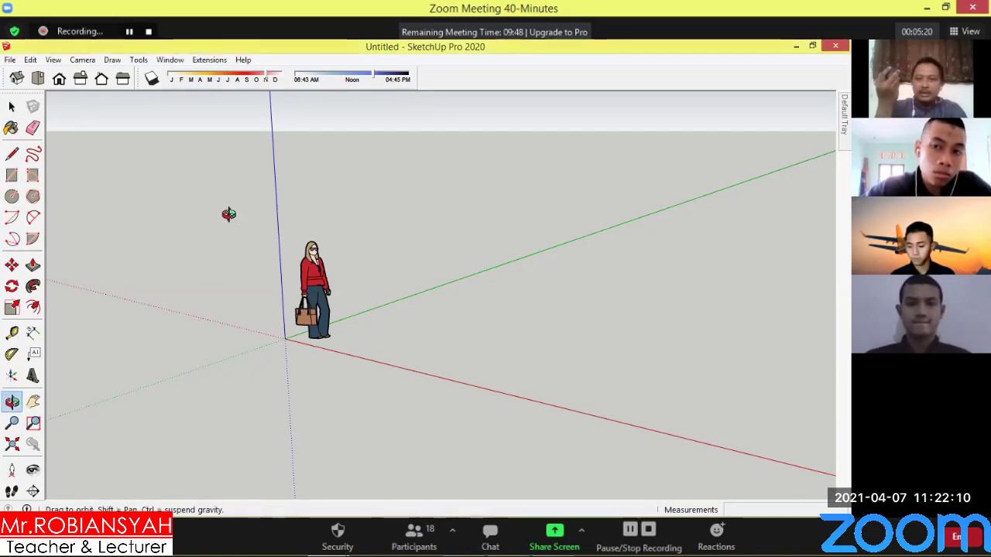
key(space)
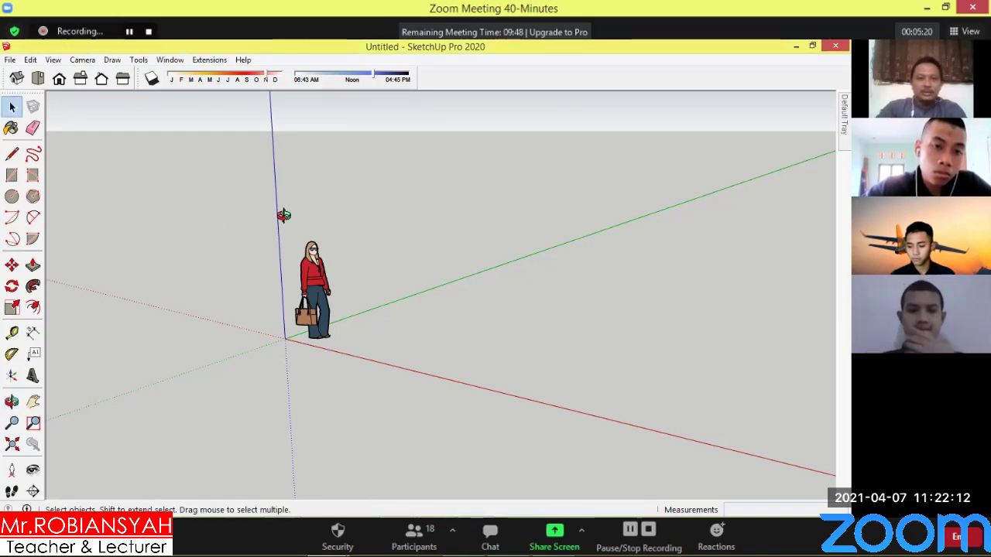
mouse_move(284, 215)
middle_down()
mouse_move(253, 318)
mouse_move(465, 175)
mouse_move(164, 222)
mouse_move(418, 192)
mouse_move(152, 325)
mouse_move(452, 159)
mouse_move(287, 323)
mouse_move(237, 284)
middle_up()
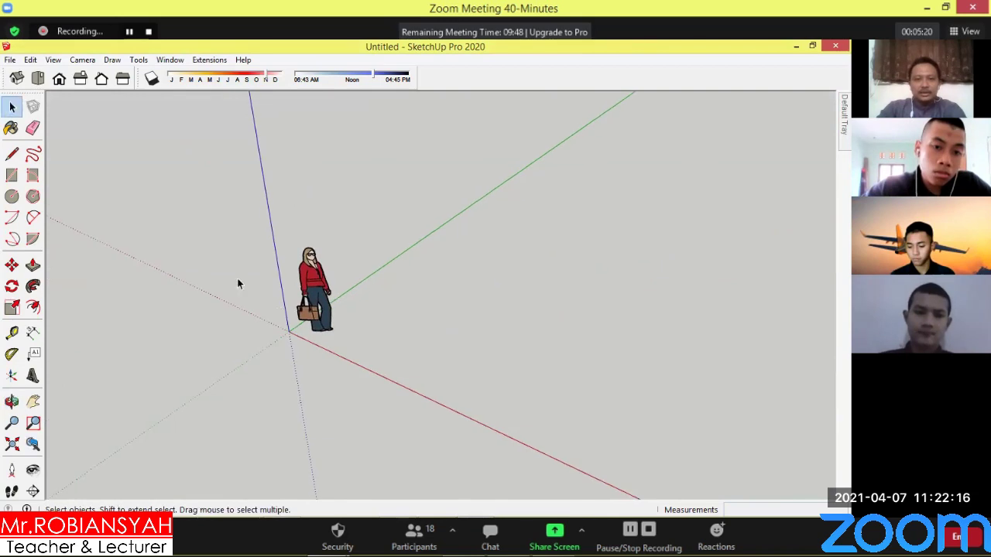
drag(353, 309, 201, 220)
mouse_move(201, 221)
middle_down()
mouse_move(232, 194)
mouse_move(345, 186)
mouse_move(149, 274)
middle_up()
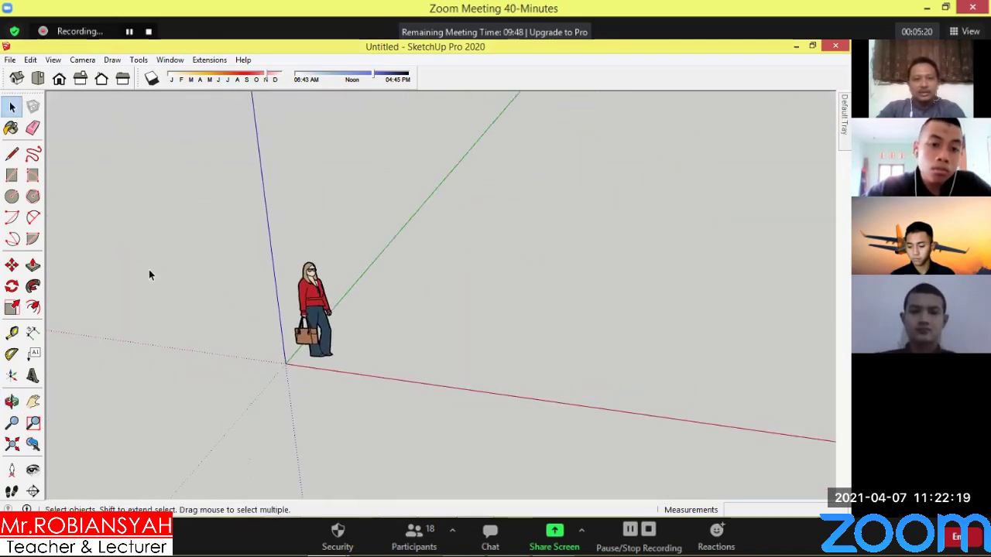
click(12, 402)
mouse_move(248, 253)
mouse_down()
mouse_move(169, 230)
mouse_move(54, 321)
mouse_up()
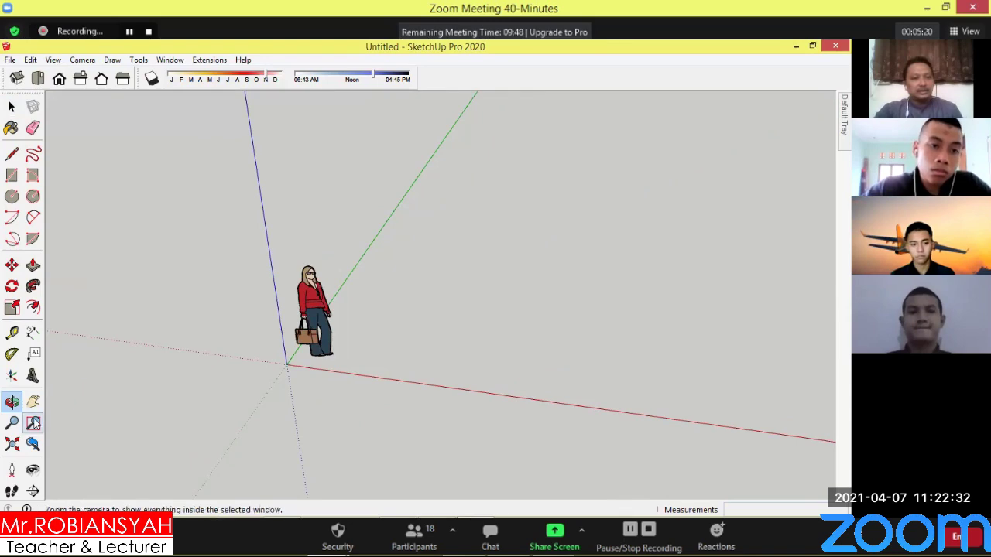
Pan, restore the previous camera, and pin the Default Tray with Scenes collapsed.
click(32, 402)
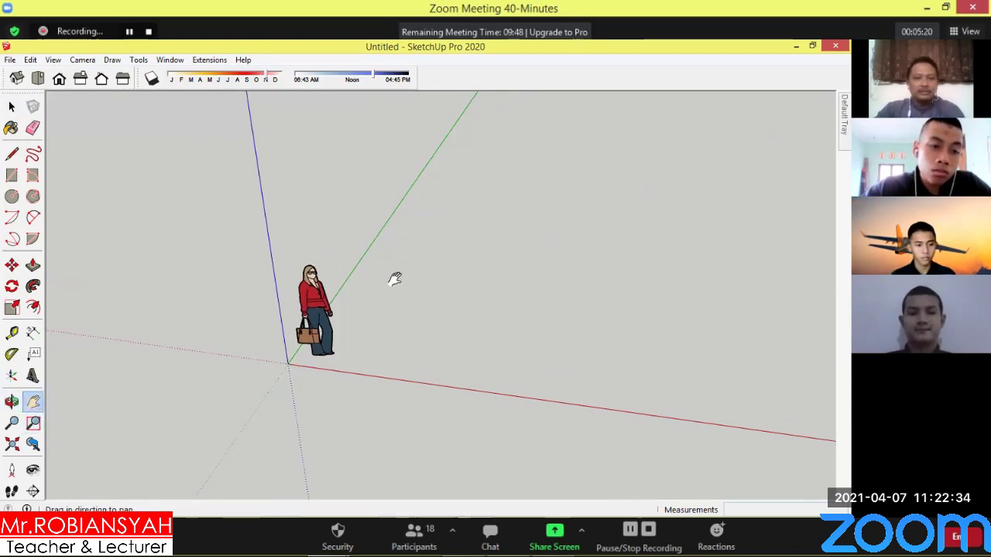
mouse_move(394, 279)
mouse_down()
mouse_move(301, 264)
mouse_move(460, 220)
mouse_move(380, 255)
mouse_move(230, 380)
mouse_up()
click(31, 439)
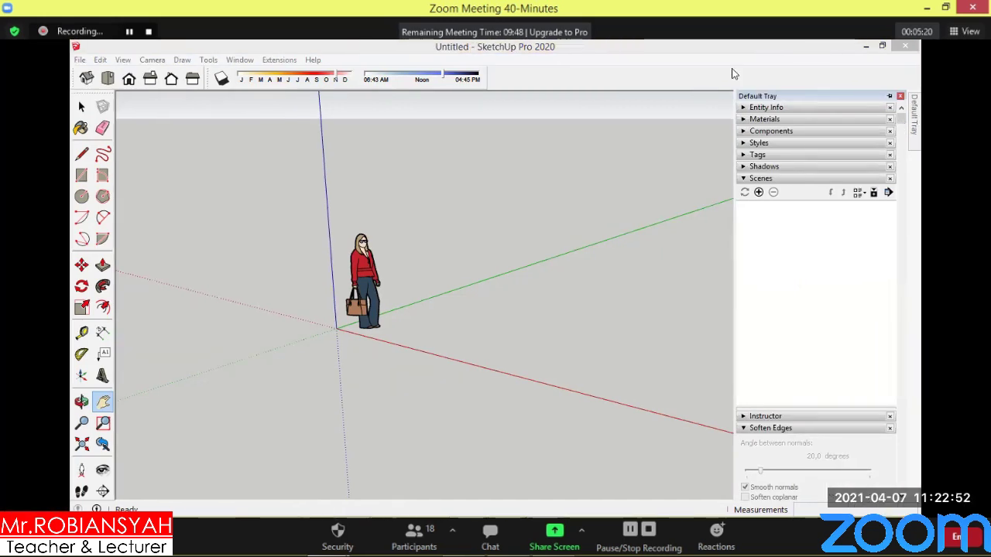
click(890, 96)
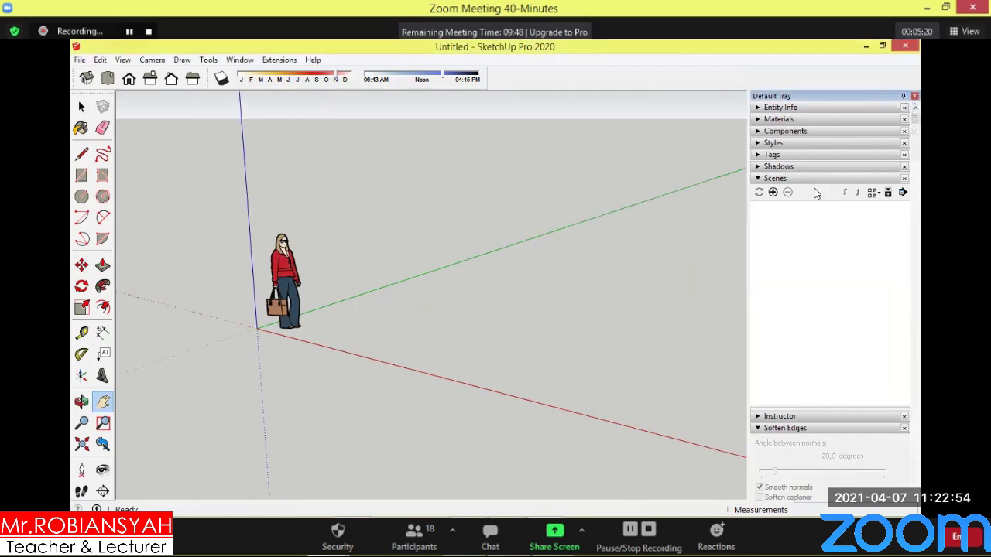
click(759, 179)
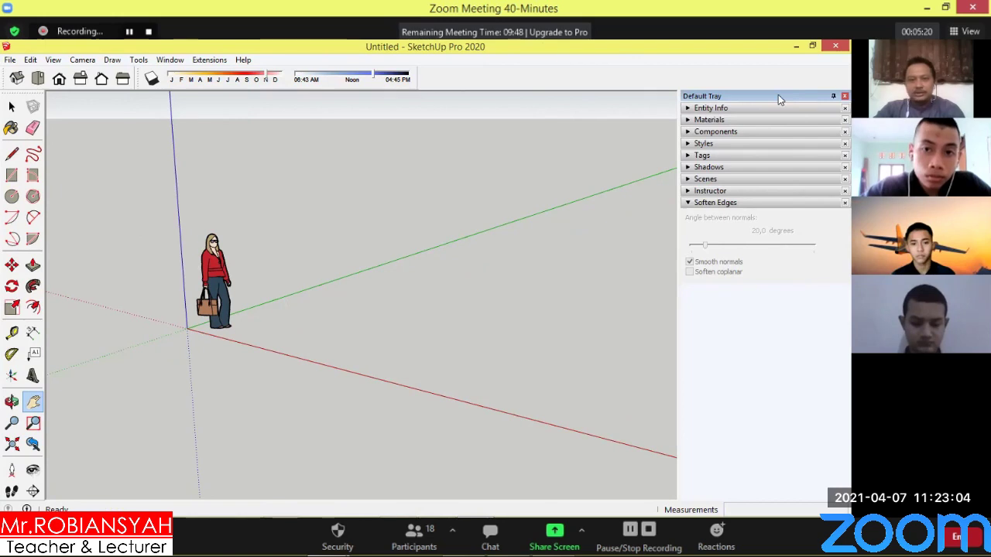
Box-select then deselect the scale figure, and zoom in so it fills the view.
key(space)
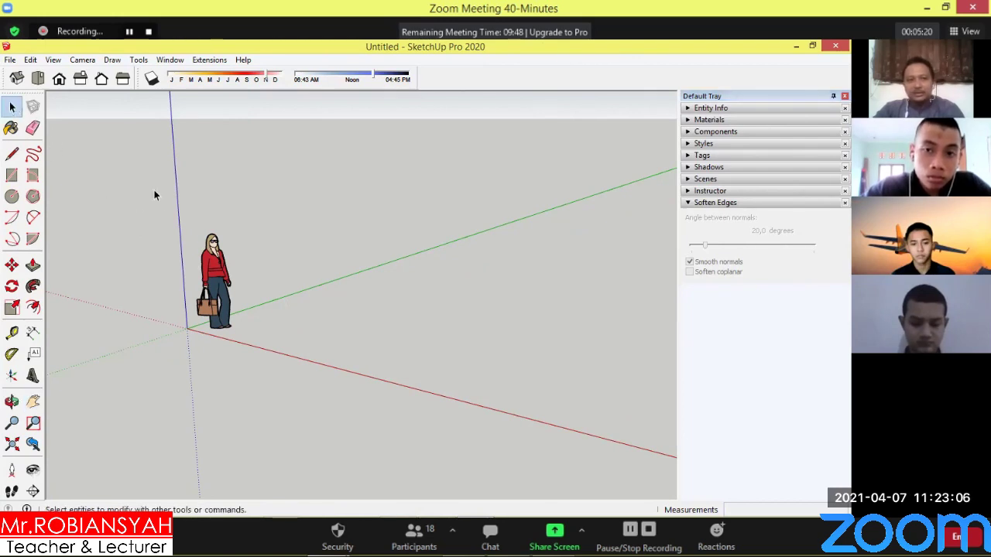
drag(133, 183, 329, 391)
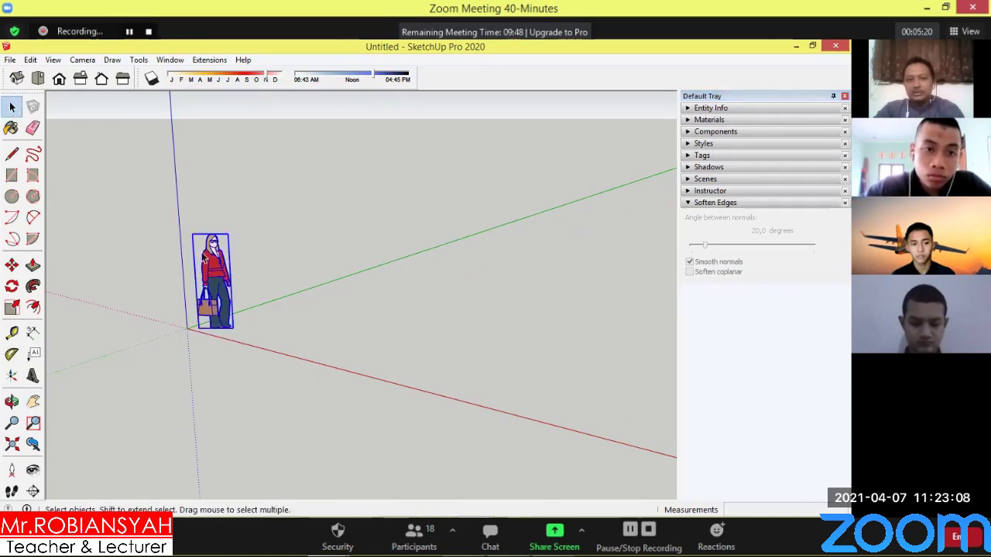
click(309, 349)
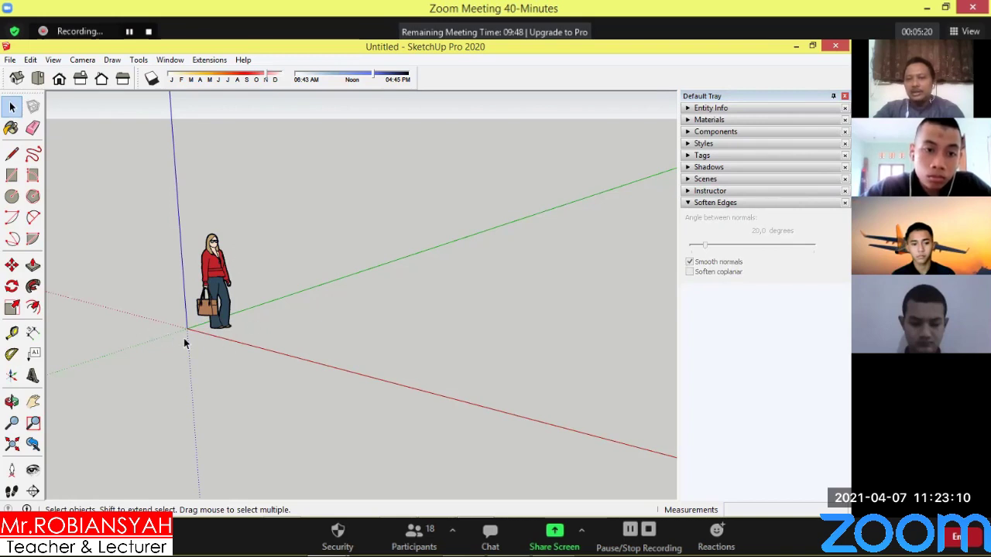
scroll(203, 273, up, 2)
scroll(202, 272, up, 3)
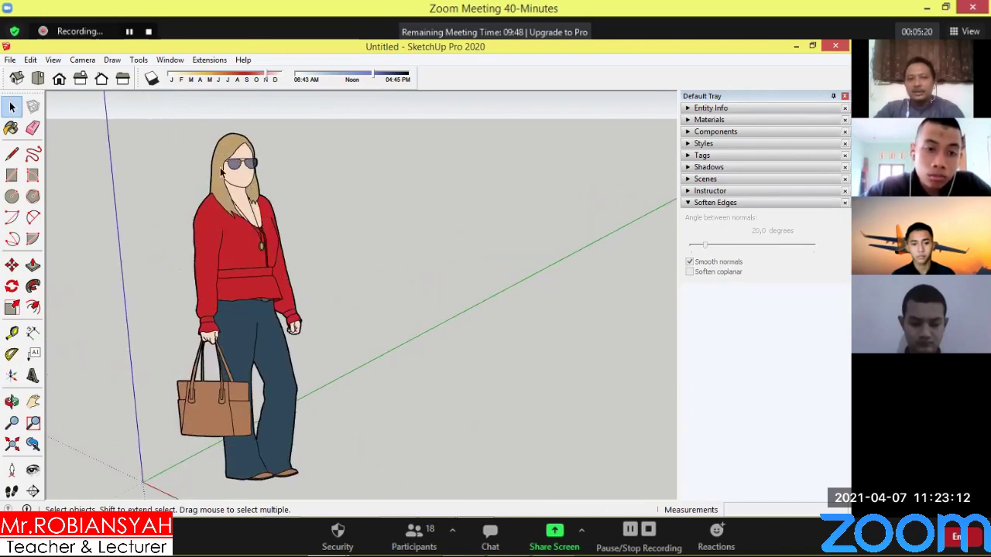
scroll(357, 274, down, 1)
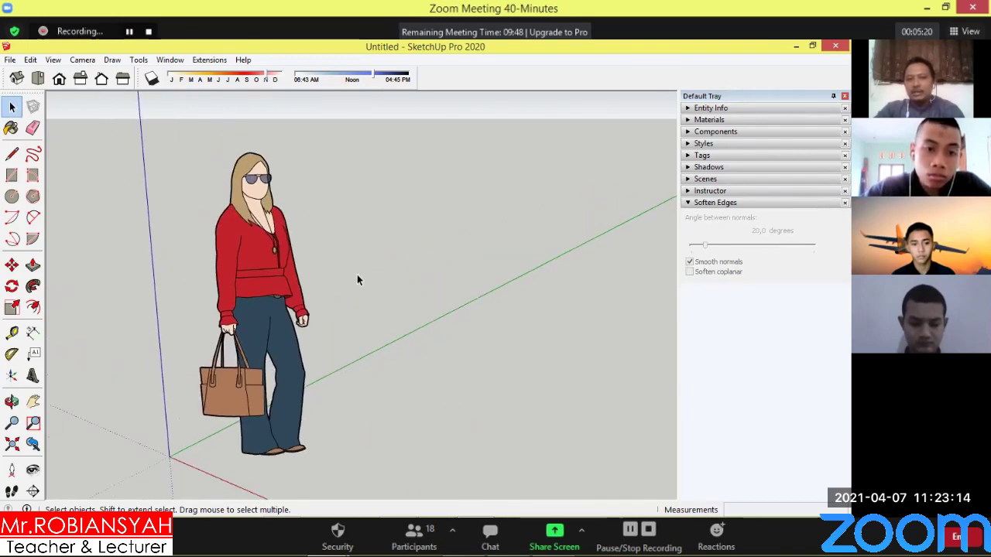
scroll(357, 274, down, 1)
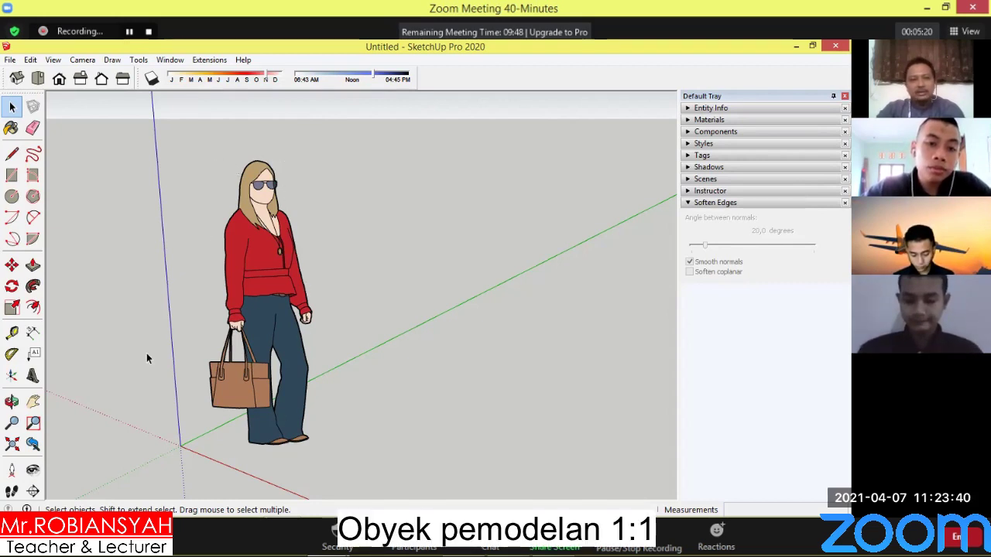
Start a trial dimension at the figure's collar, then cancel it.
click(32, 332)
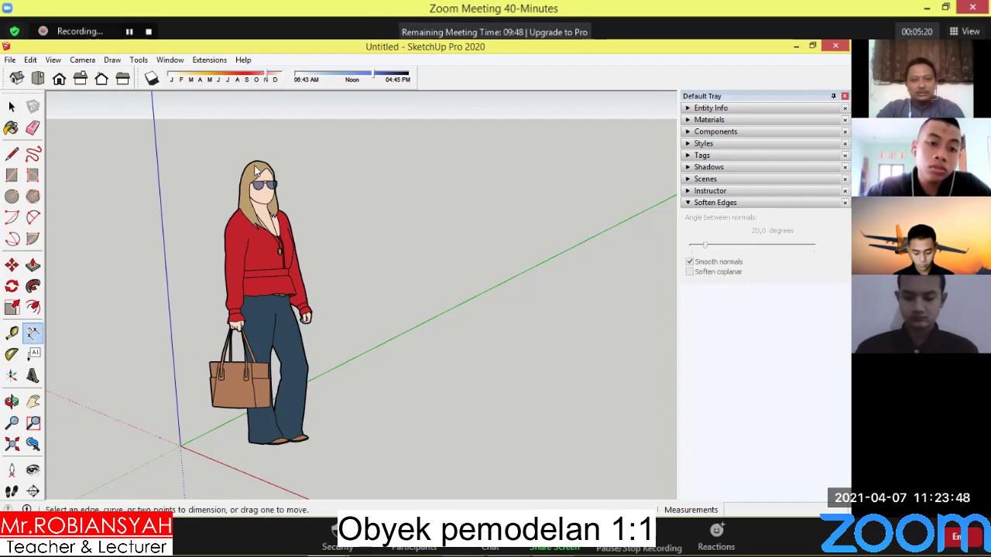
click(11, 107)
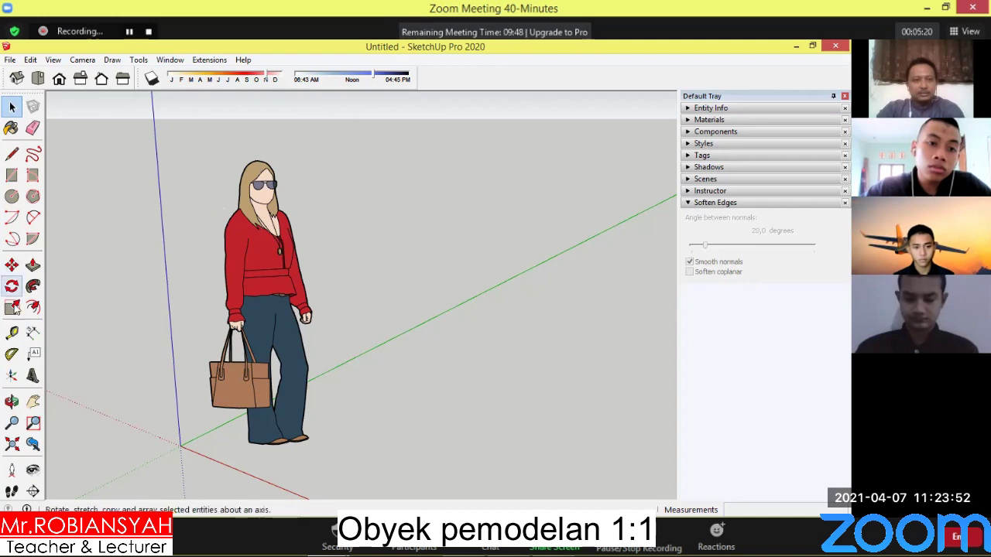
click(31, 336)
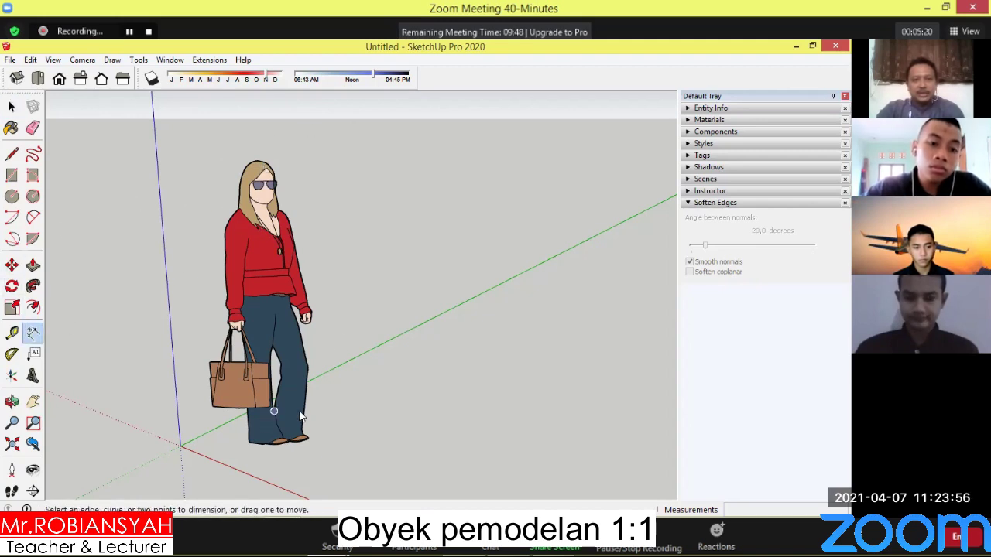
middle_drag(387, 321, 327, 294)
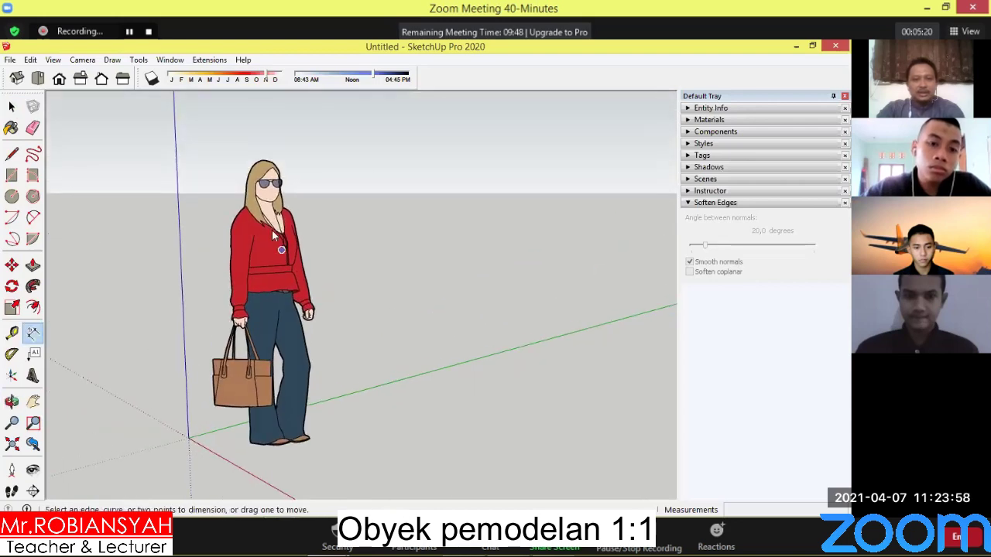
click(272, 230)
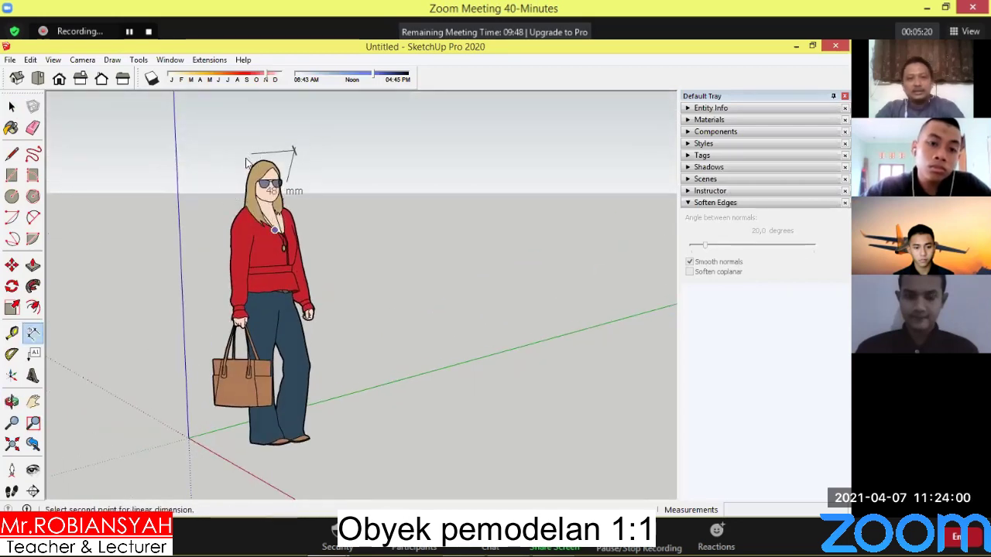
key(Escape)
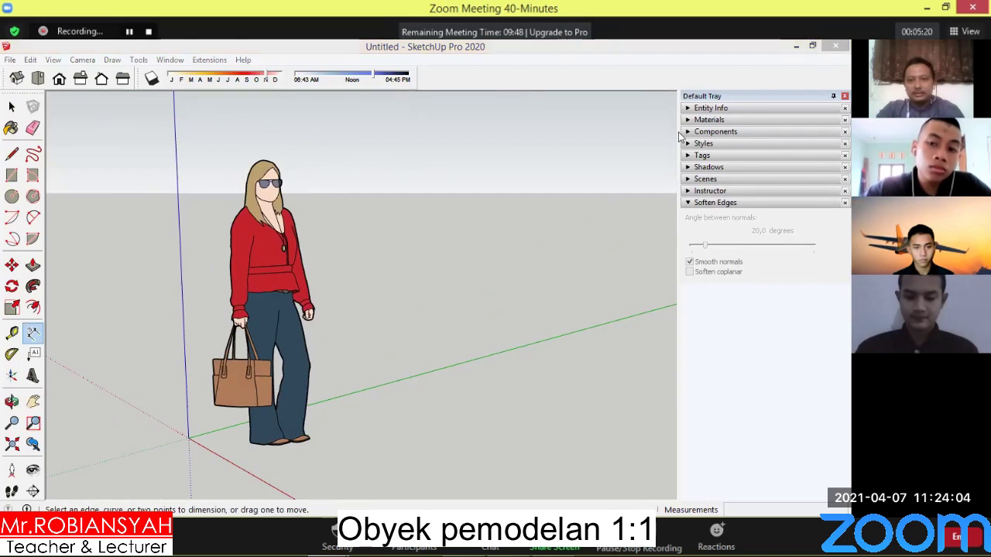
click(291, 225)
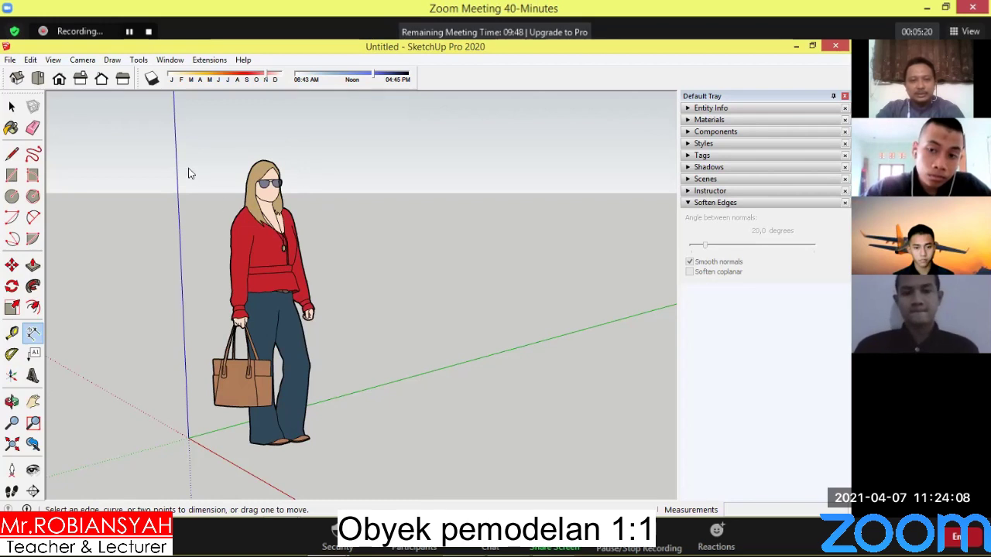
Box-select the scale figure and delete it.
click(11, 106)
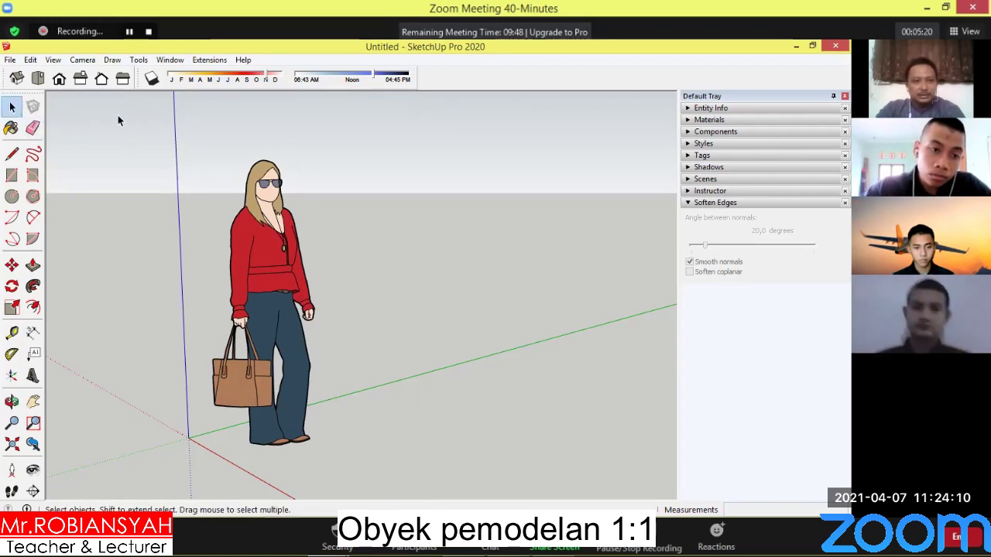
mouse_move(118, 115)
mouse_down()
mouse_move(424, 416)
mouse_move(424, 479)
mouse_up()
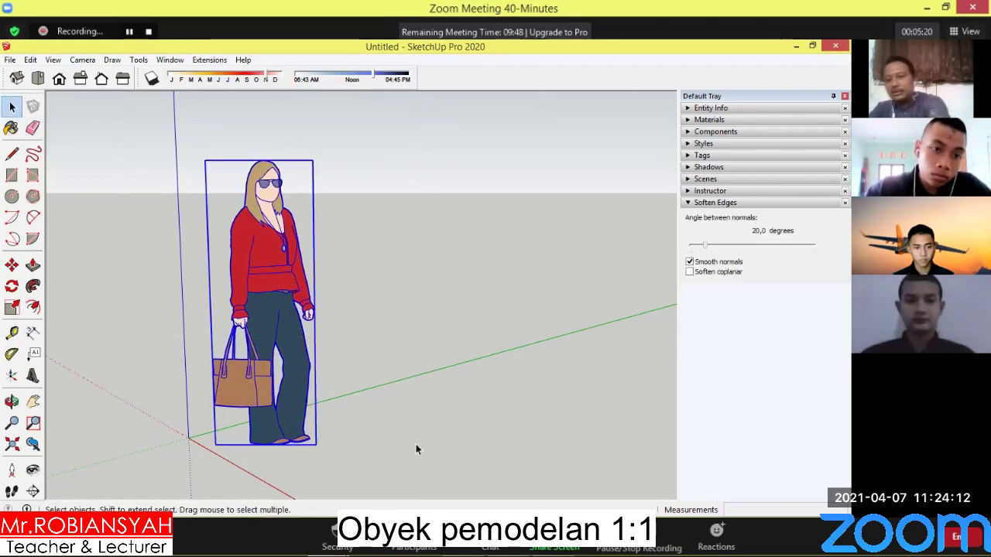
key(Delete)
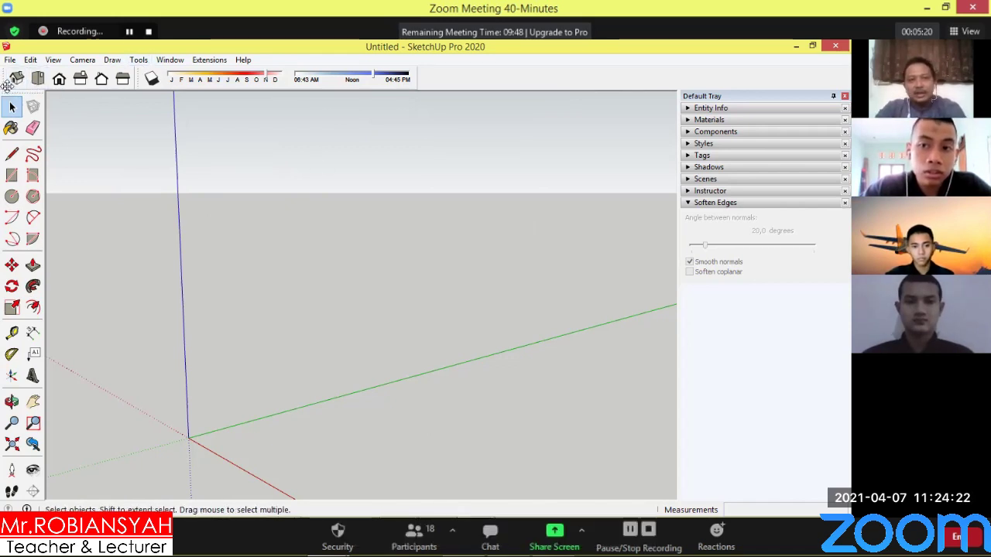
Open the Toolbars list and toggle the Shadows and Views entries.
click(53, 60)
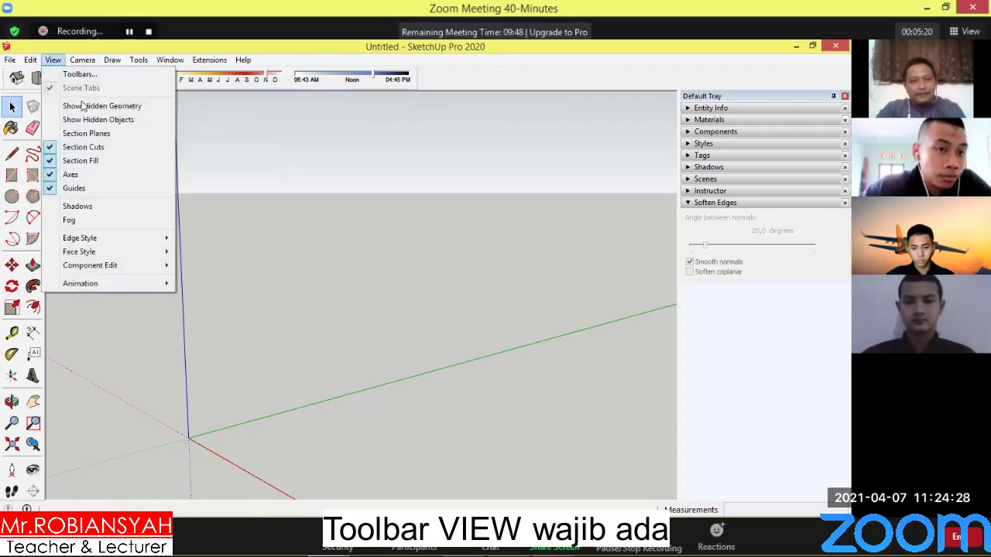
click(79, 74)
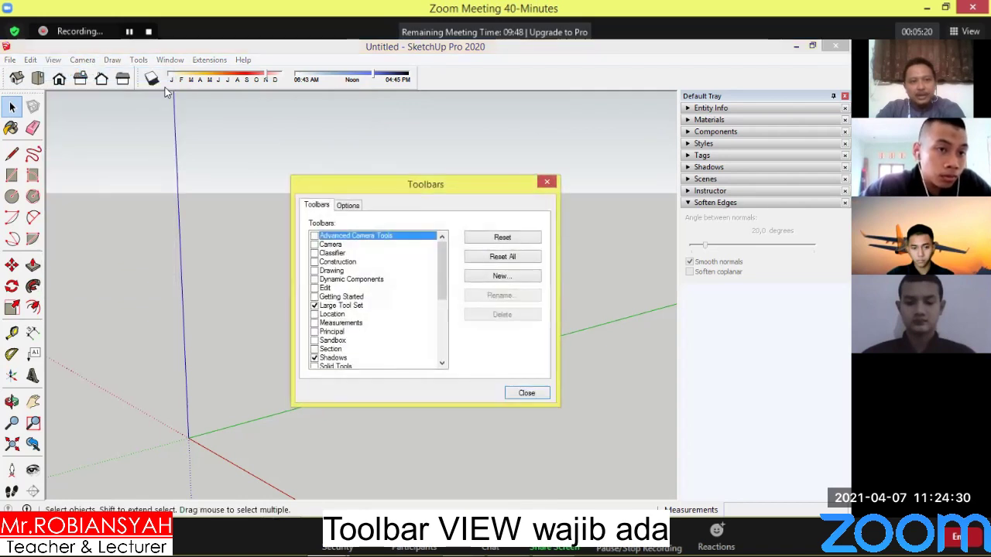
mouse_move(442, 272)
mouse_down()
mouse_move(447, 339)
mouse_move(443, 306)
mouse_up()
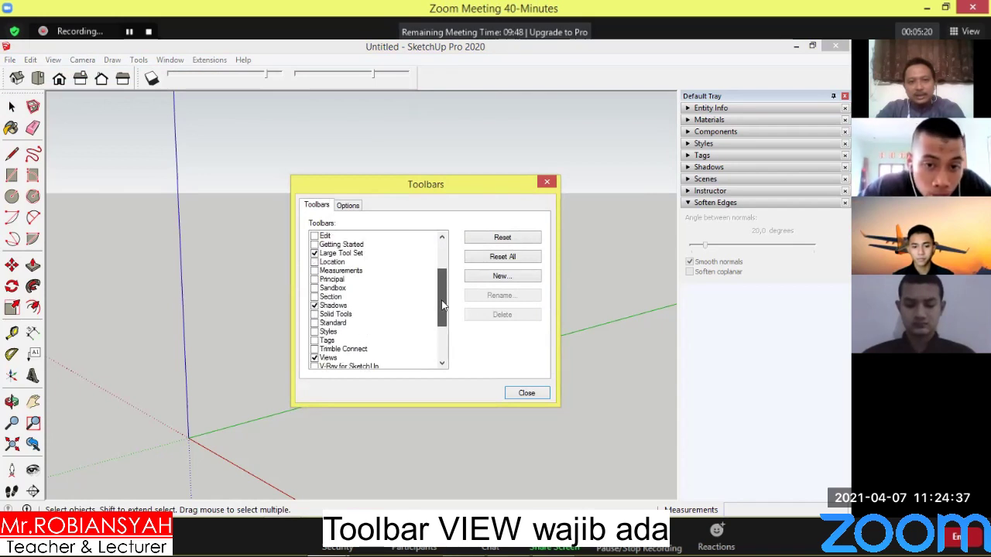
click(315, 307)
click(314, 306)
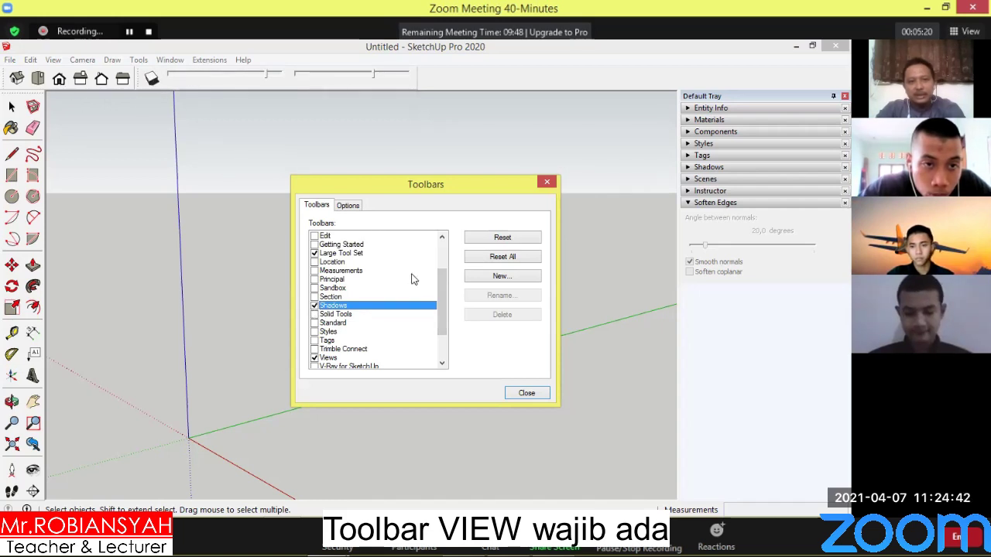
drag(443, 310, 446, 337)
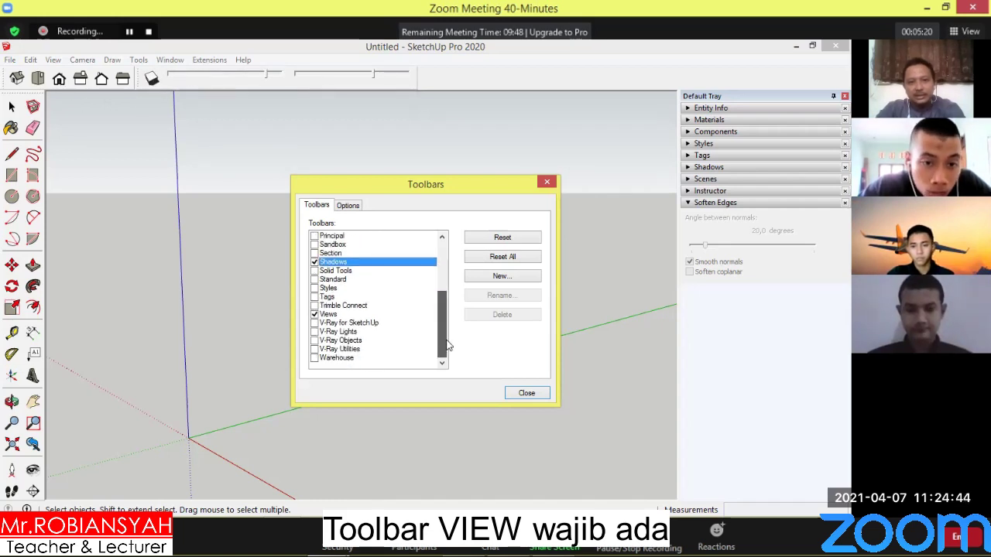
click(313, 315)
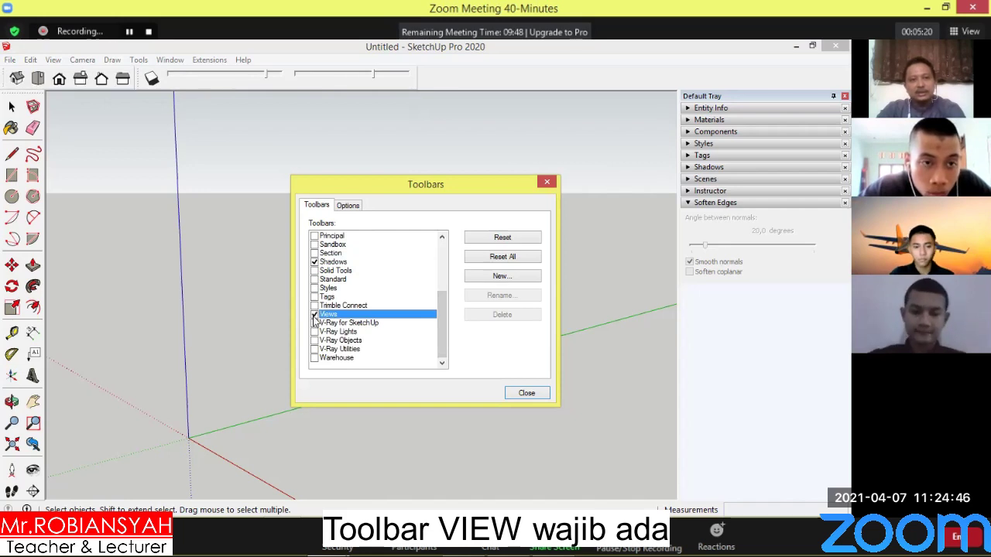
click(313, 314)
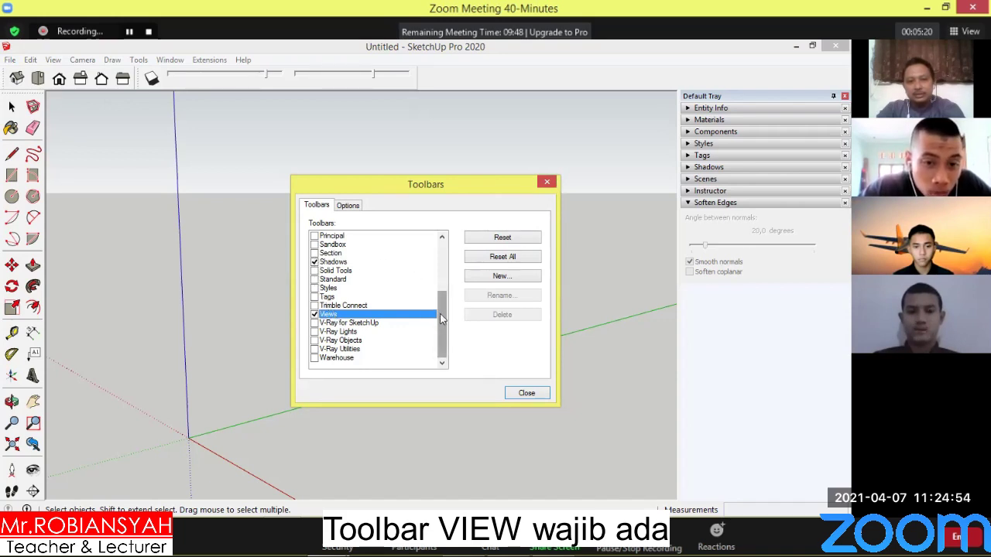
Leave Views and Large Tool Set on, Shadows and Getting Started off, and close.
scroll(441, 317, up, 2)
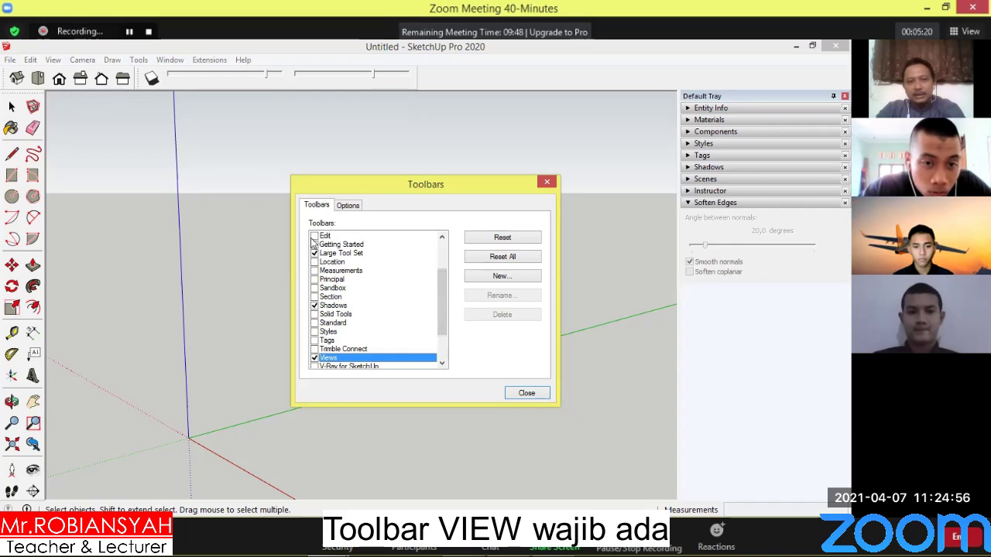
click(315, 244)
click(314, 254)
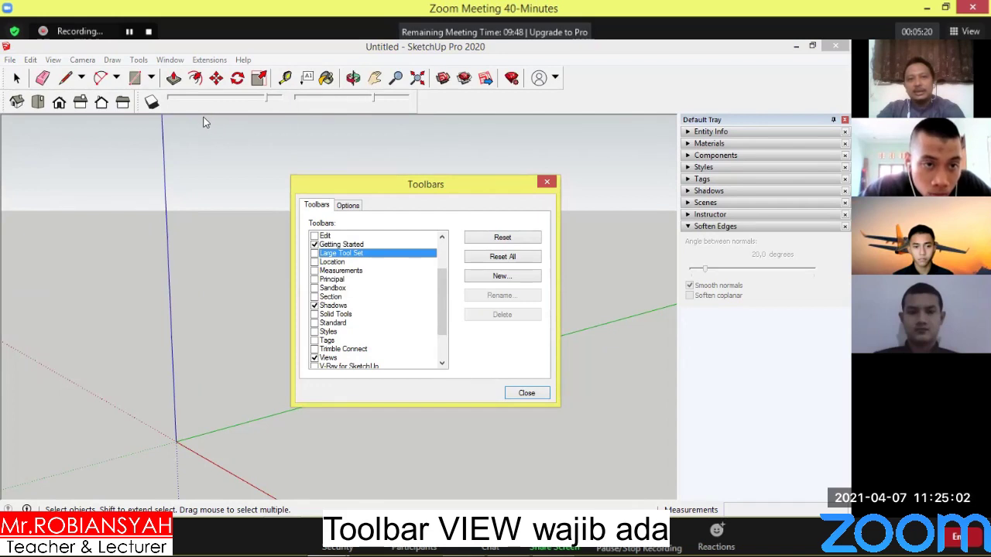
click(315, 306)
click(314, 357)
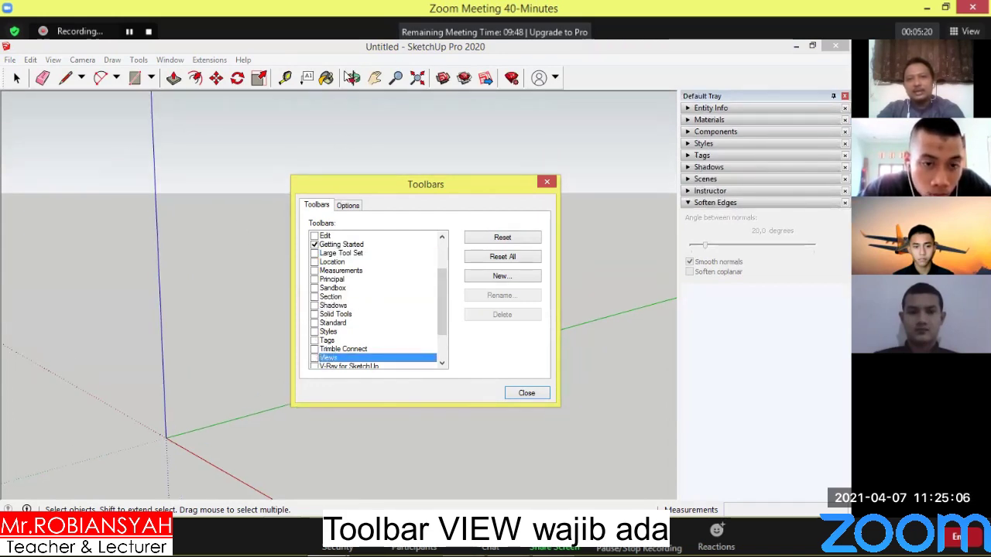
click(315, 253)
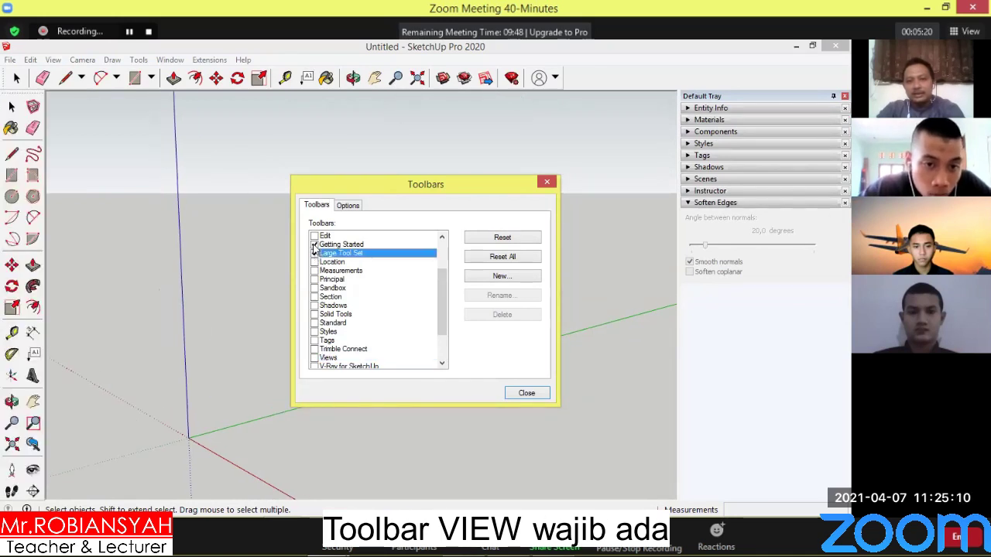
click(314, 244)
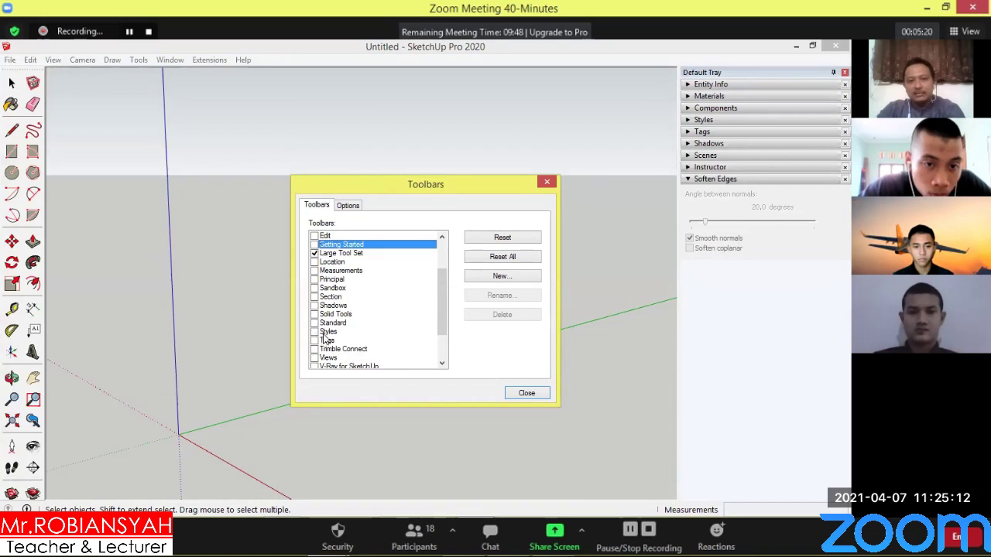
scroll(323, 301, down, 2)
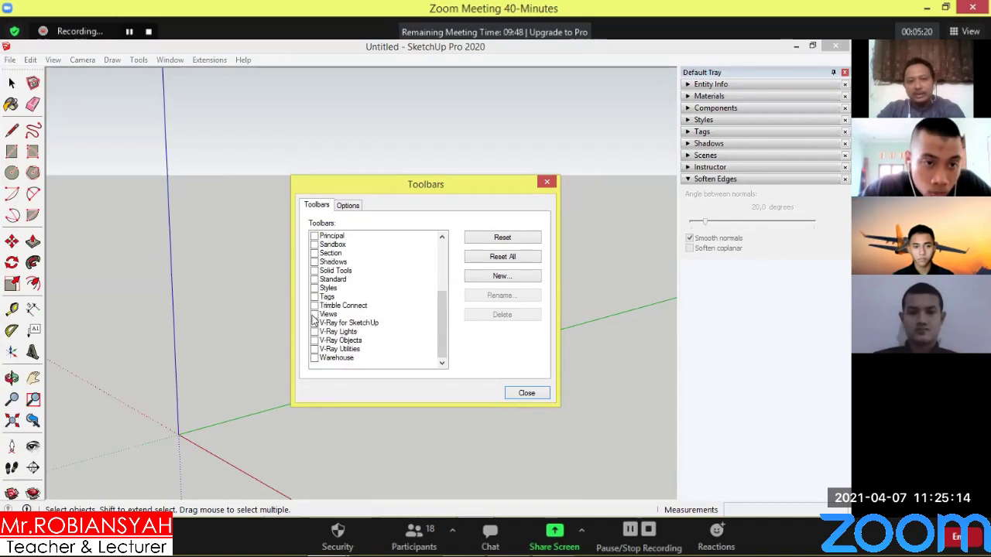
click(314, 314)
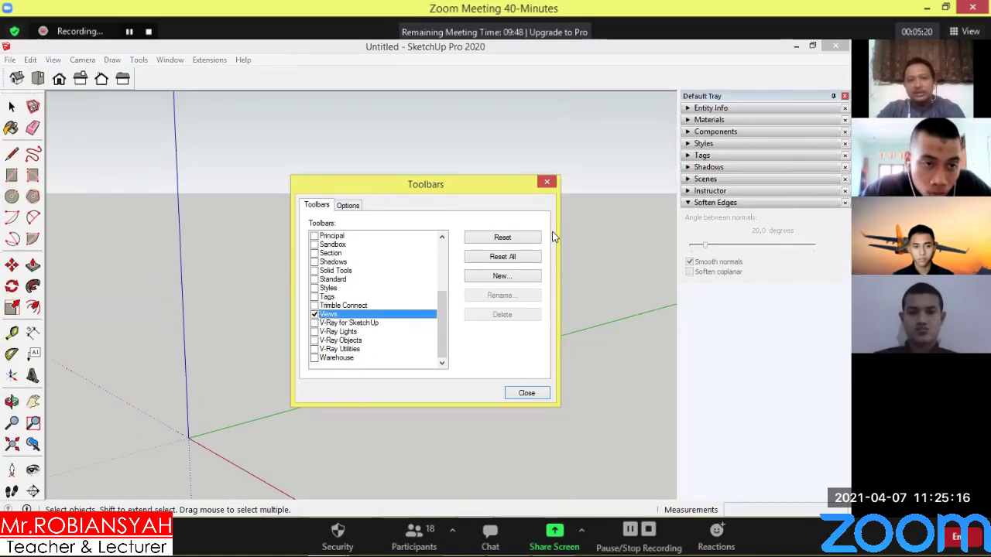
click(531, 396)
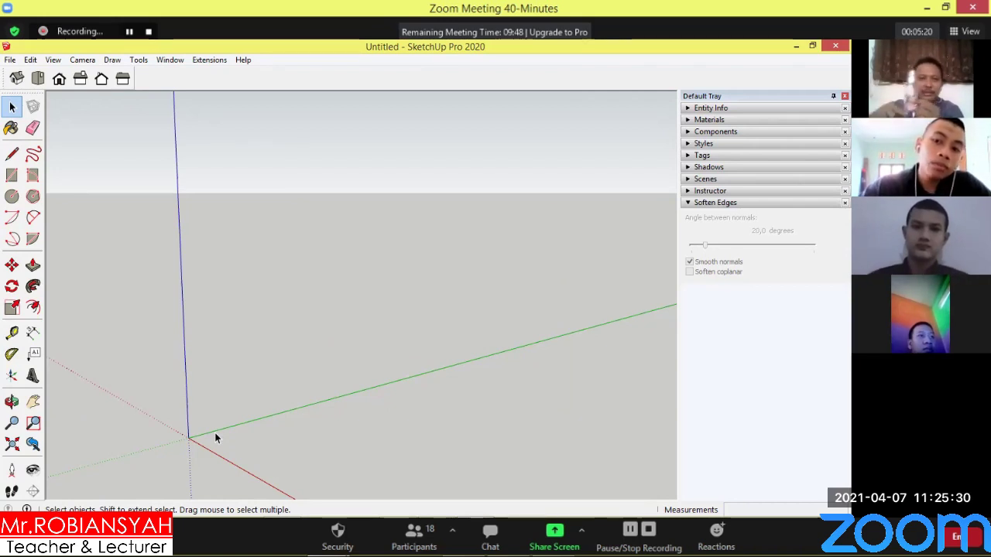
Switch to Top view and pan so the origin sits toward the left.
click(38, 78)
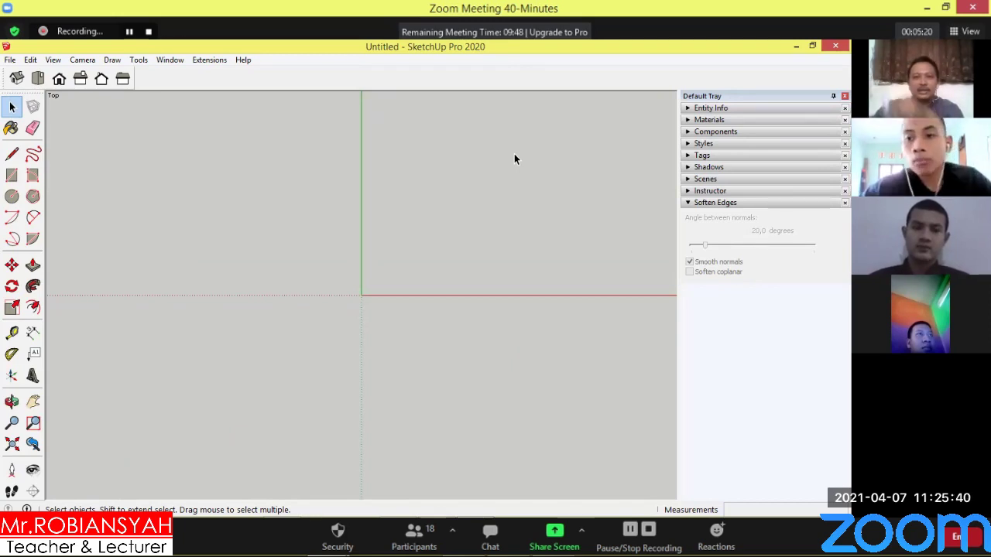
click(32, 401)
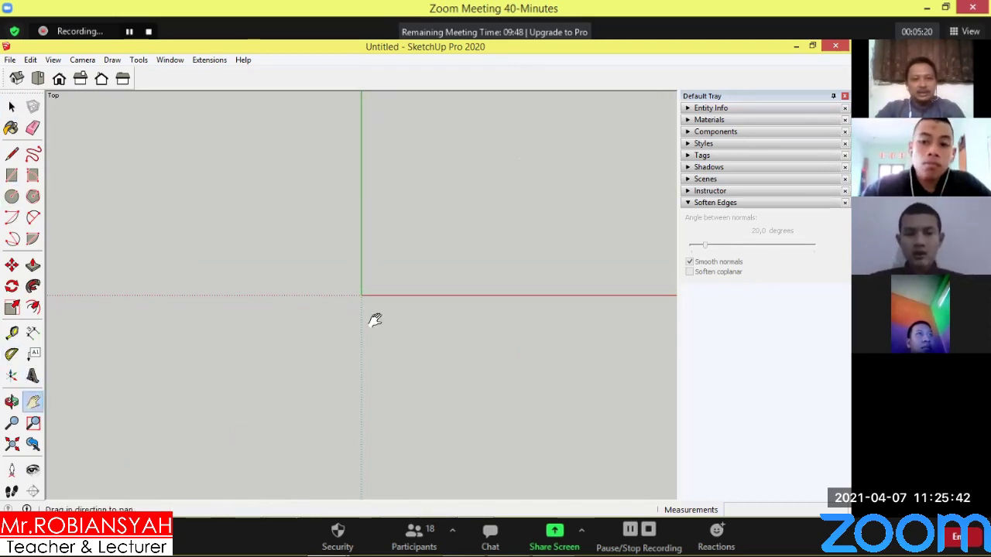
mouse_move(376, 321)
mouse_down()
mouse_move(246, 359)
mouse_move(200, 385)
mouse_up()
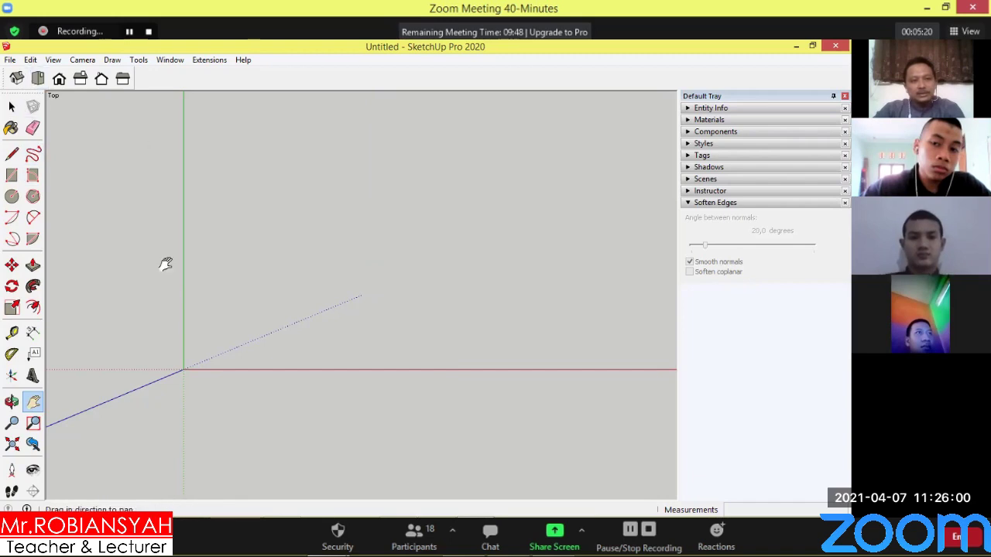
mouse_move(148, 394)
mouse_down()
mouse_move(195, 320)
mouse_move(184, 381)
mouse_move(243, 279)
mouse_move(186, 370)
mouse_move(164, 369)
mouse_up()
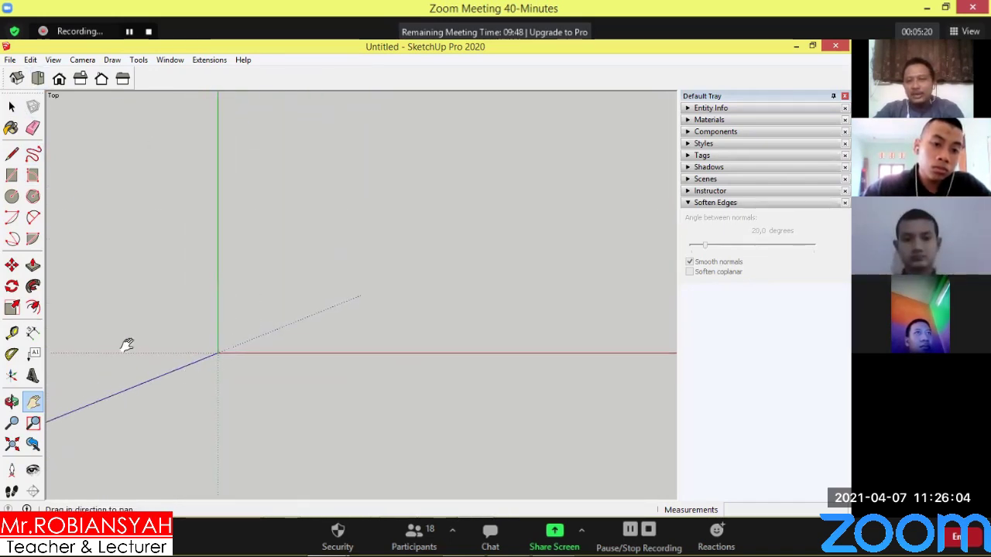
Turn on Parallel Projection and nudge the origin toward the lower left.
click(83, 60)
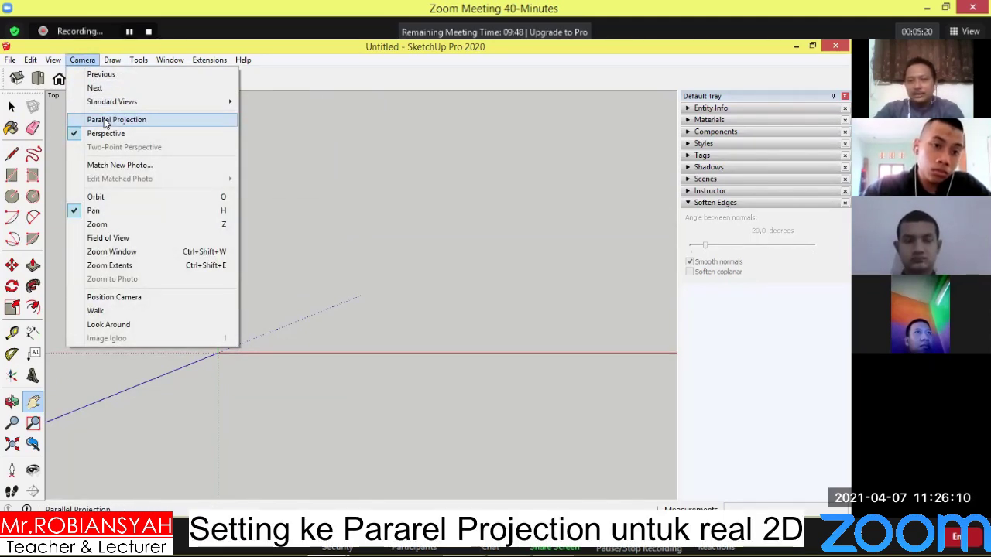
click(107, 122)
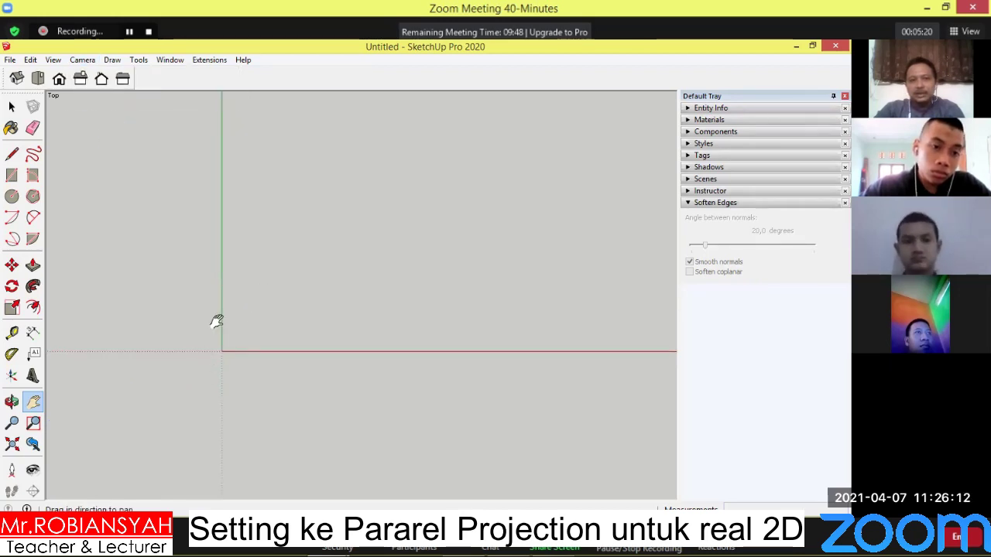
mouse_move(217, 323)
mouse_down()
mouse_move(255, 216)
mouse_move(234, 279)
mouse_move(188, 287)
mouse_move(235, 211)
mouse_move(215, 232)
mouse_move(202, 331)
mouse_up()
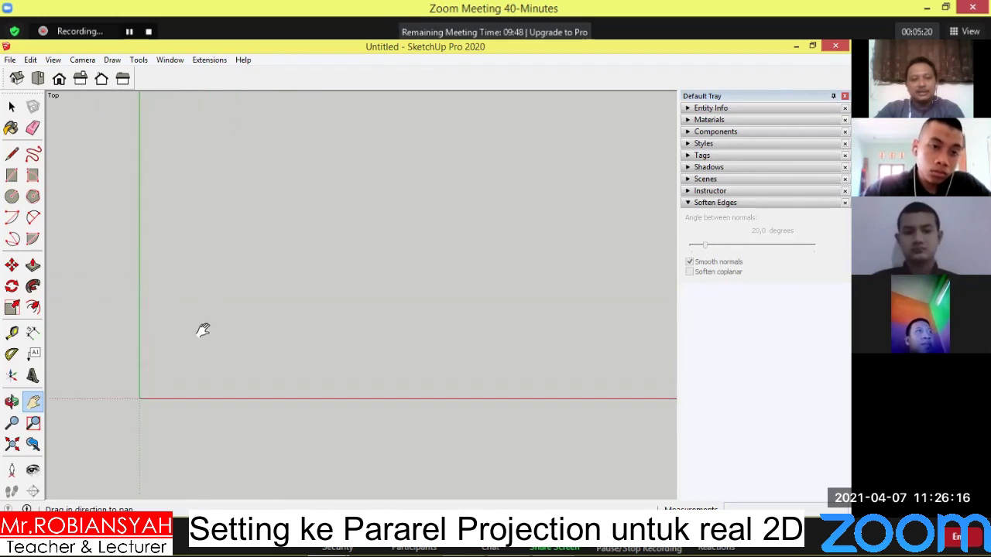
Draw two trial horizontal lines, undo them, and start a new line on the red axis.
click(16, 178)
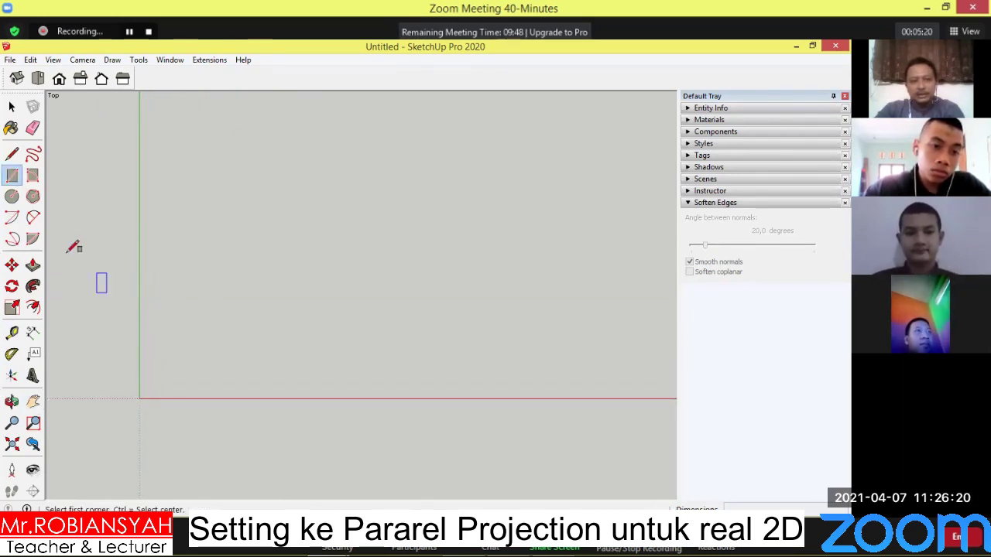
click(12, 154)
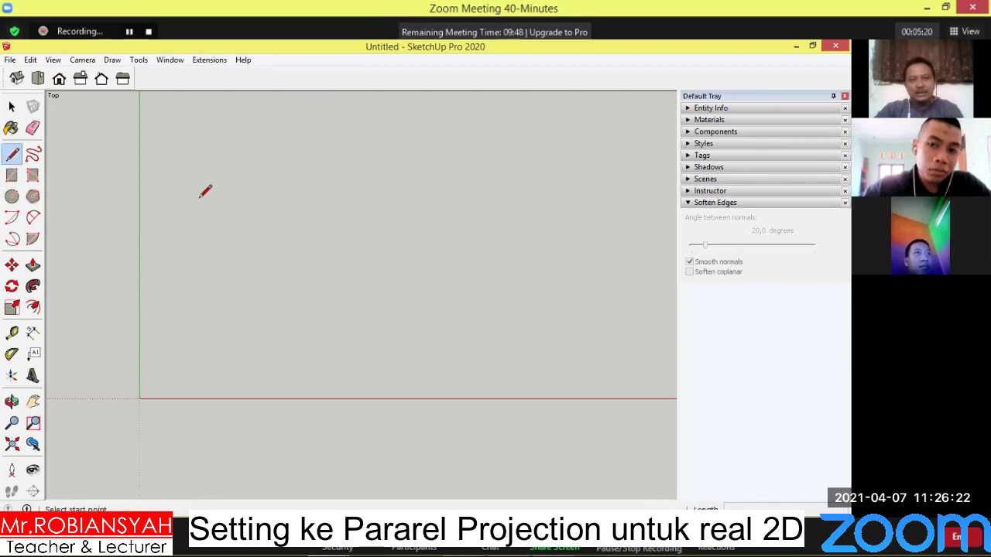
click(195, 227)
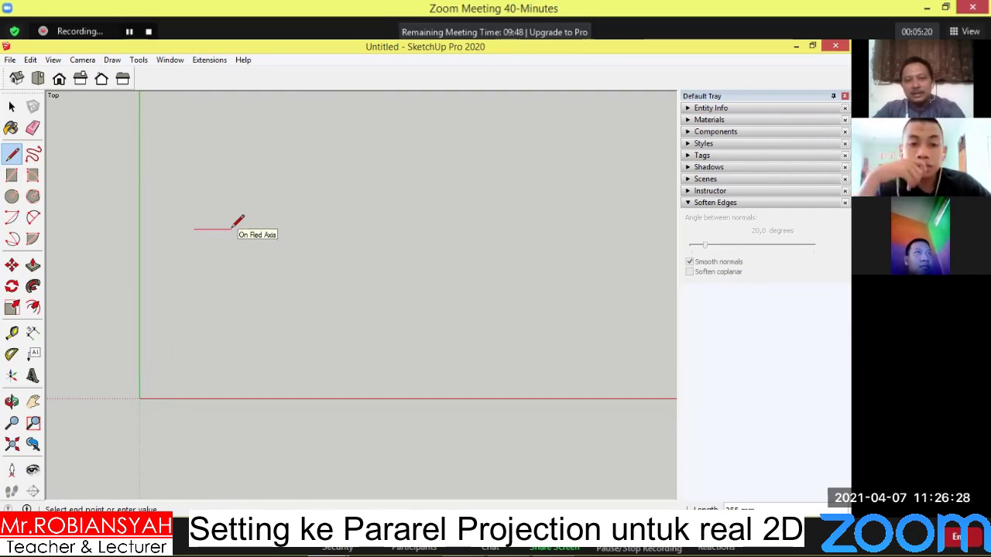
click(231, 228)
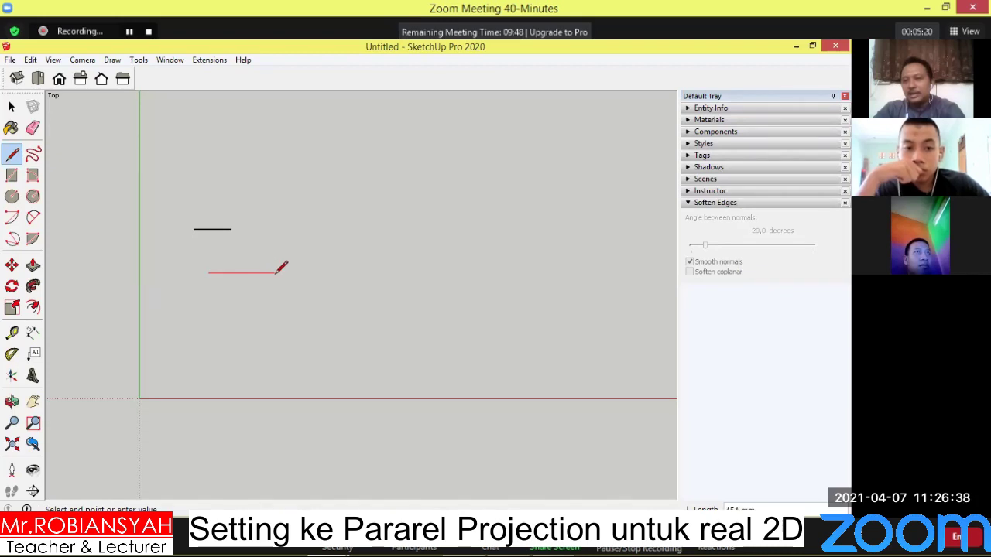
click(278, 271)
key(Escape)
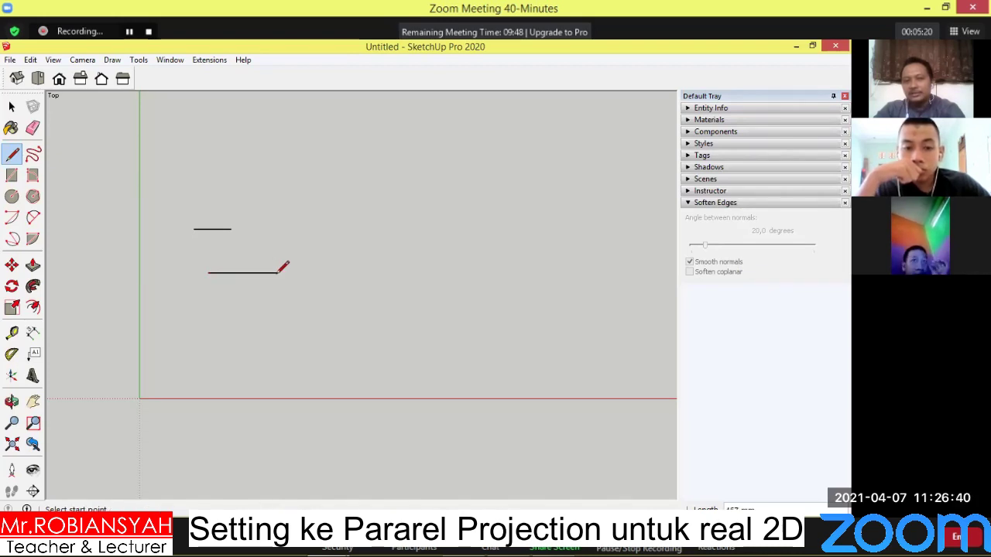
key(ctrl+z)
key(ctrl+z)
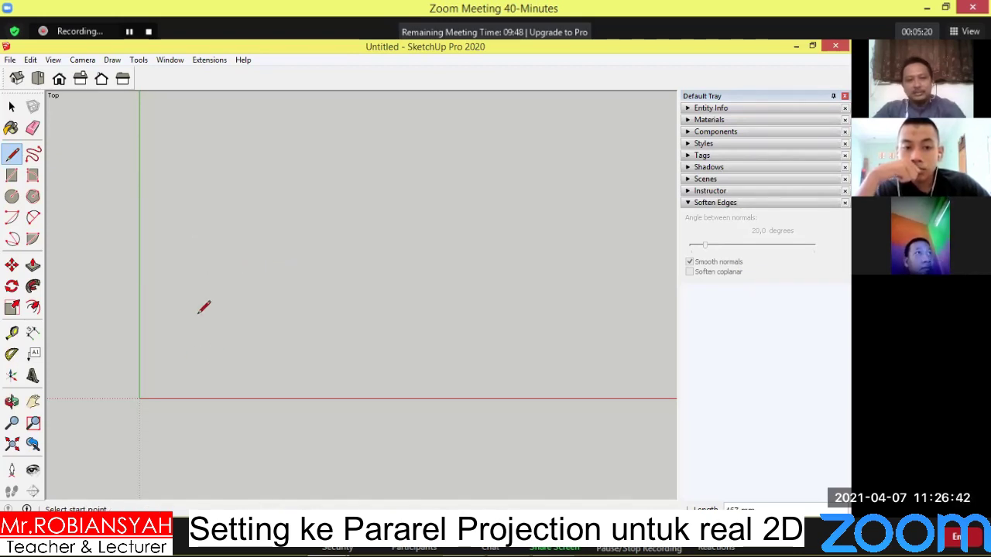
click(207, 271)
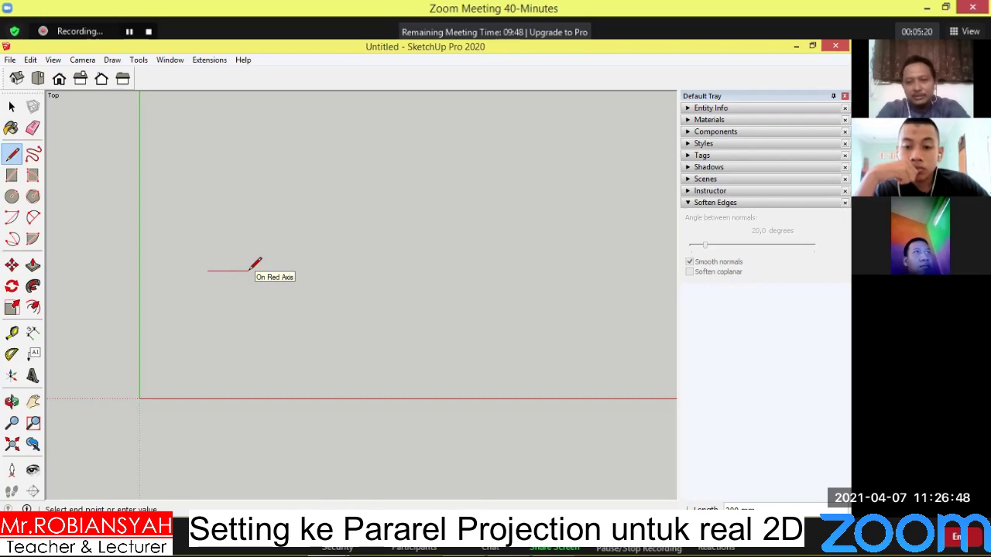
Enter 500 mm for the remaining edges so the square closes into a face.
text(00)
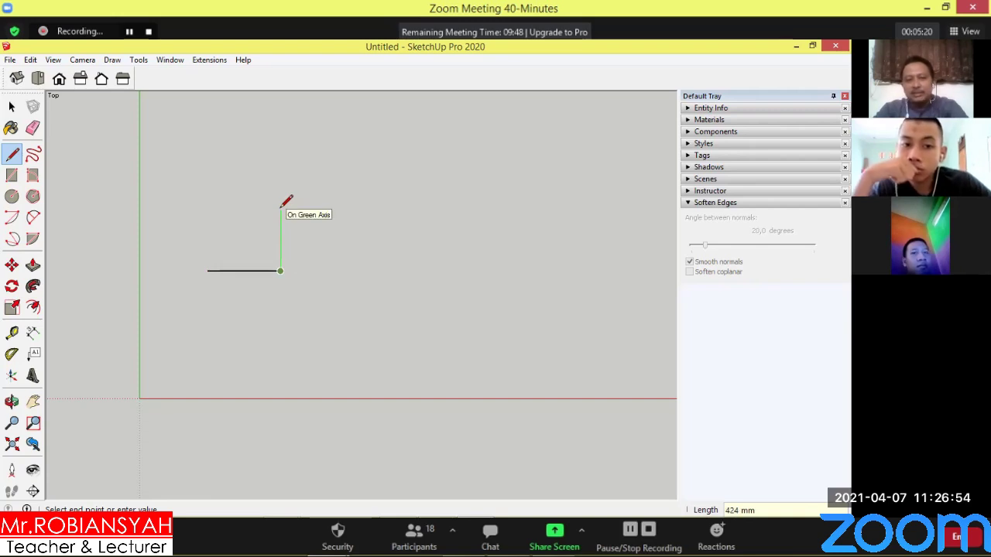
text(500)
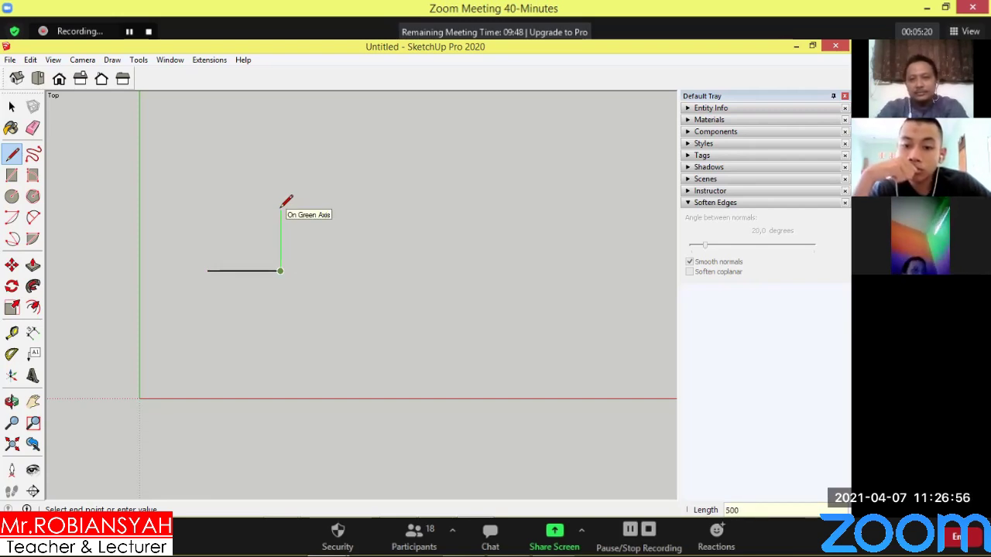
key(Return)
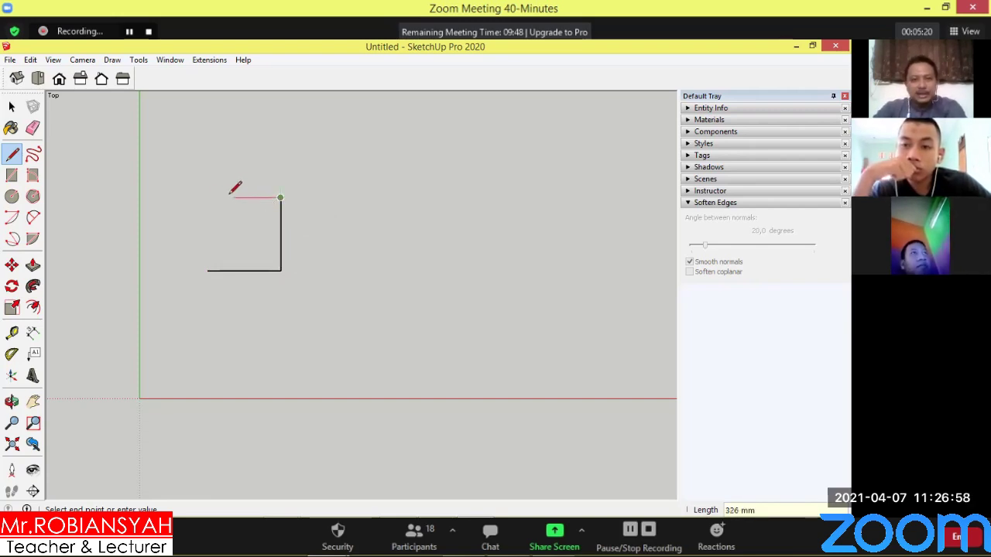
text(50)
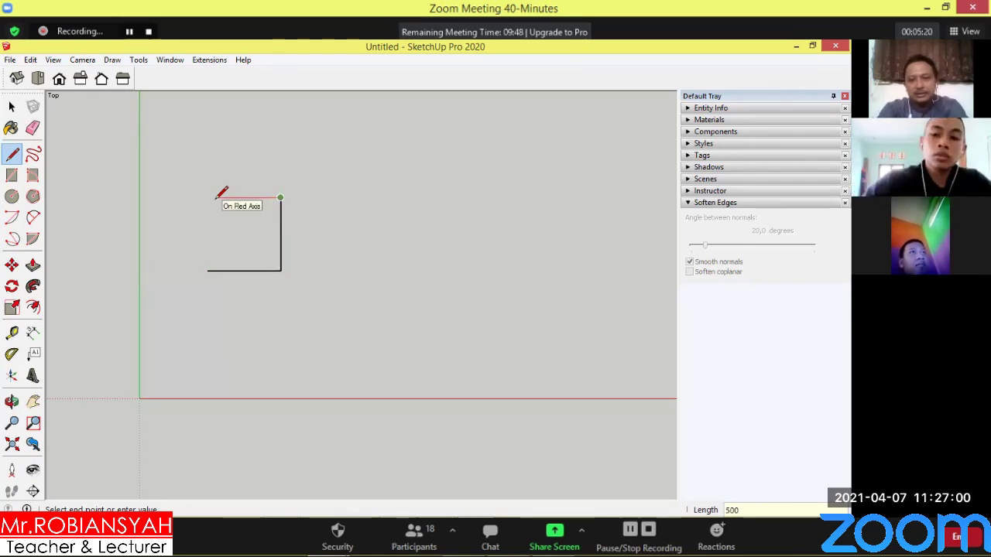
text(0)
key(Return)
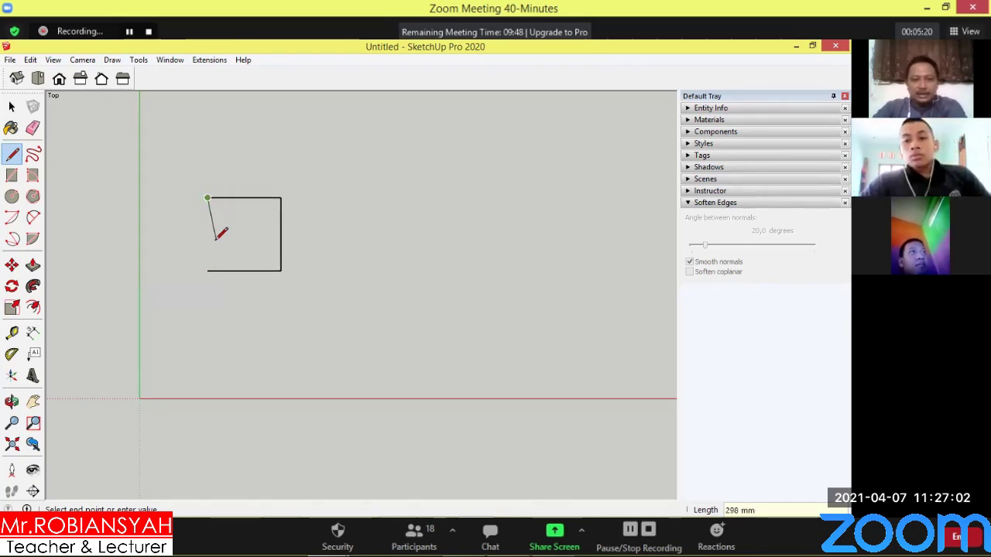
text(500)
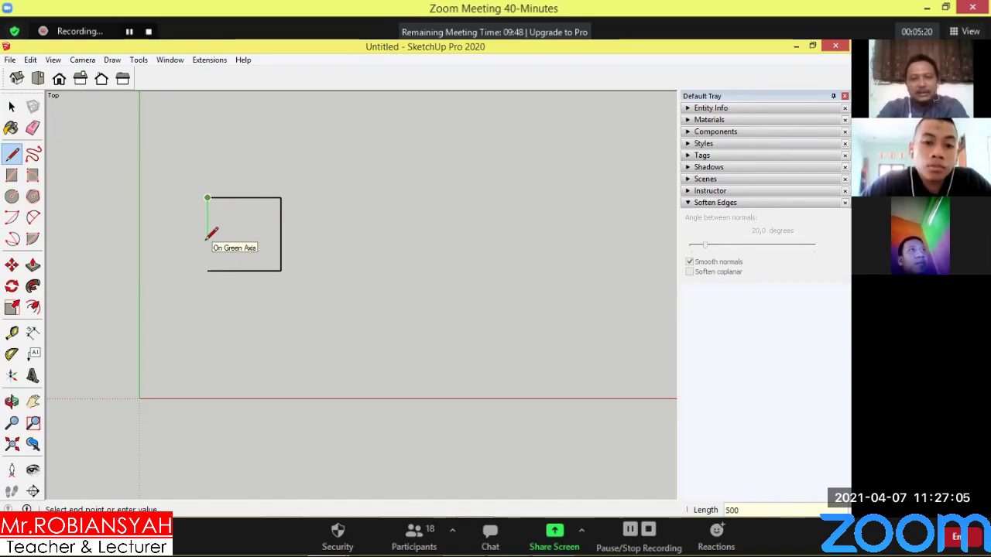
key(Return)
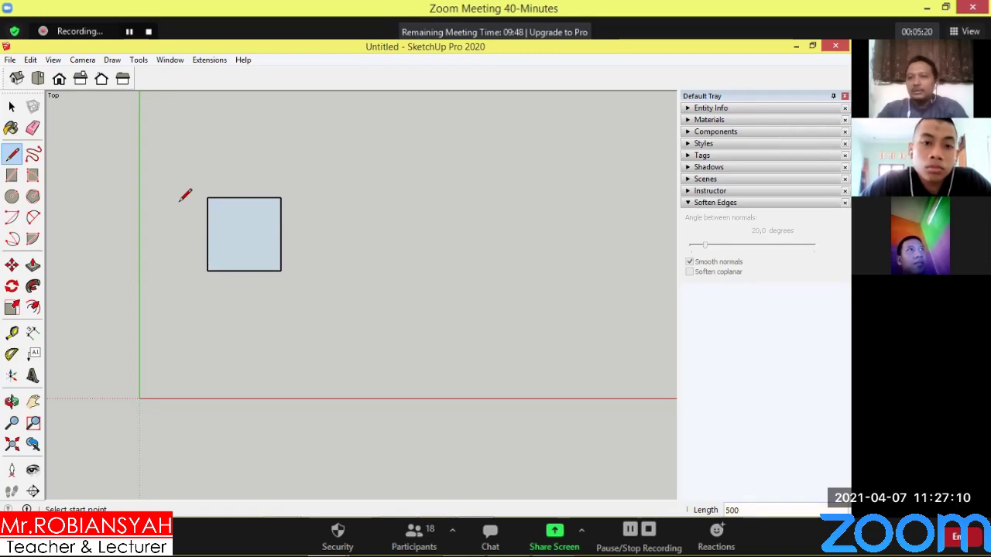
click(313, 323)
click(409, 339)
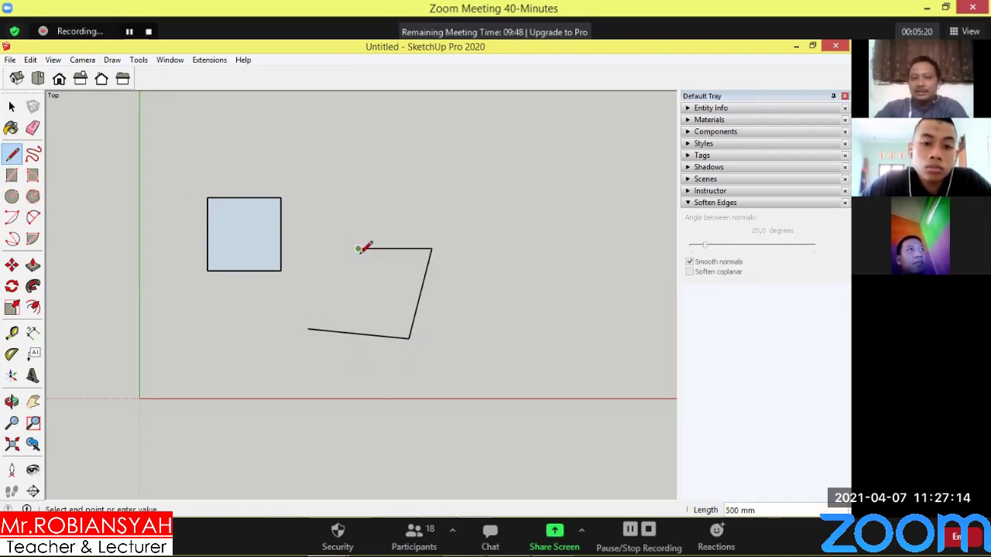
click(358, 249)
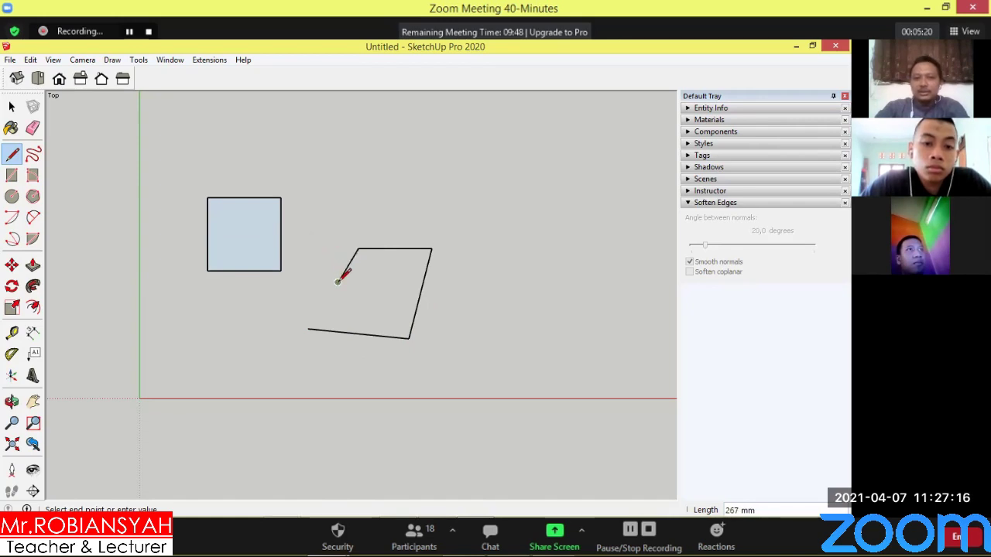
click(337, 282)
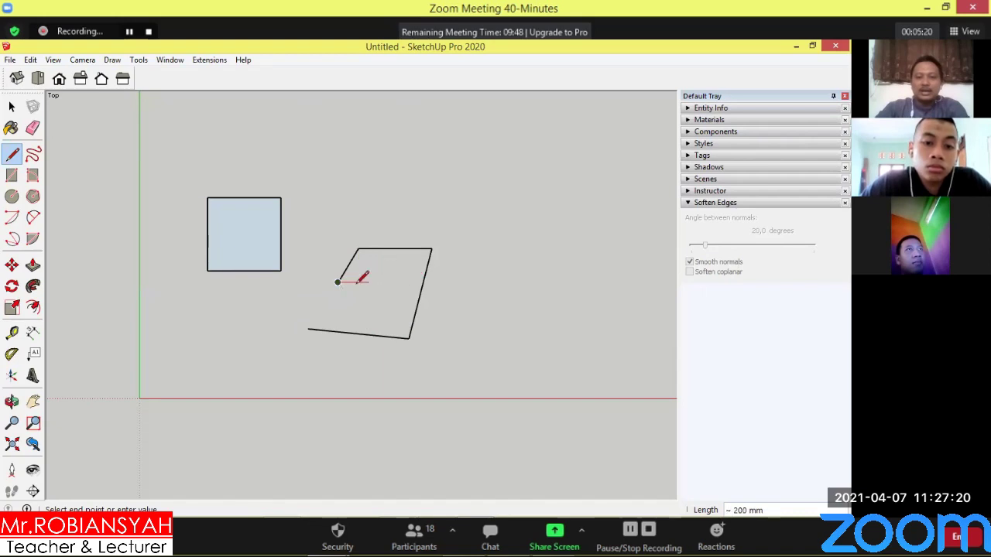
click(358, 294)
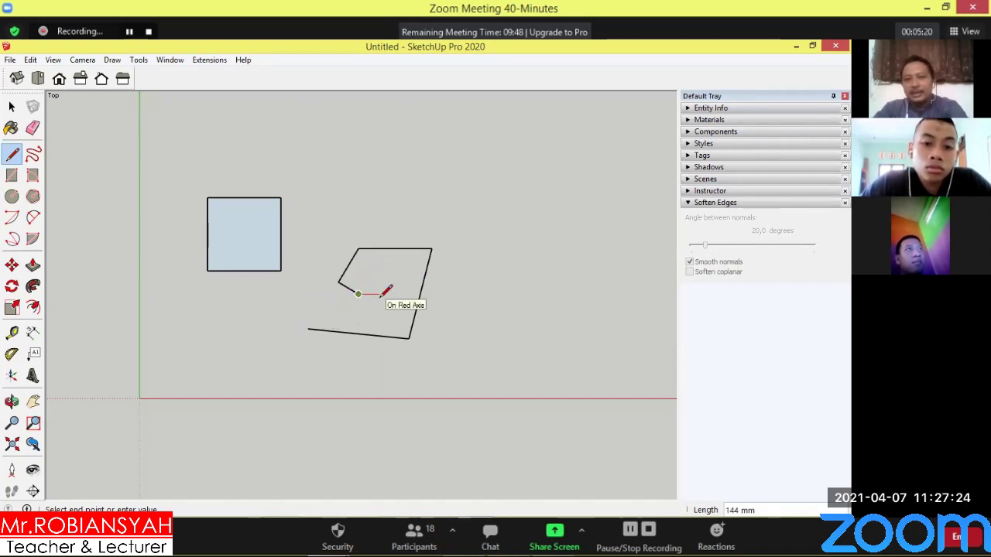
click(14, 107)
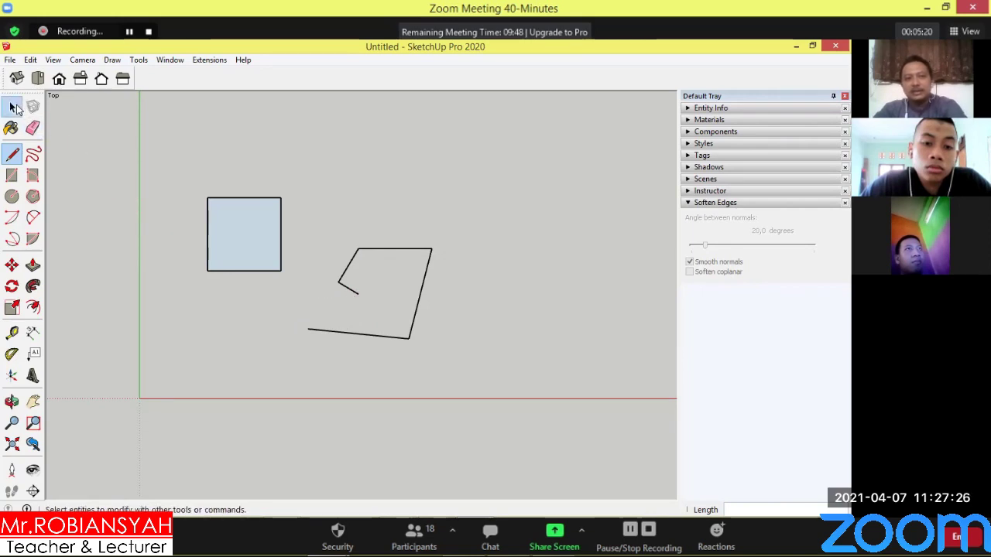
click(14, 108)
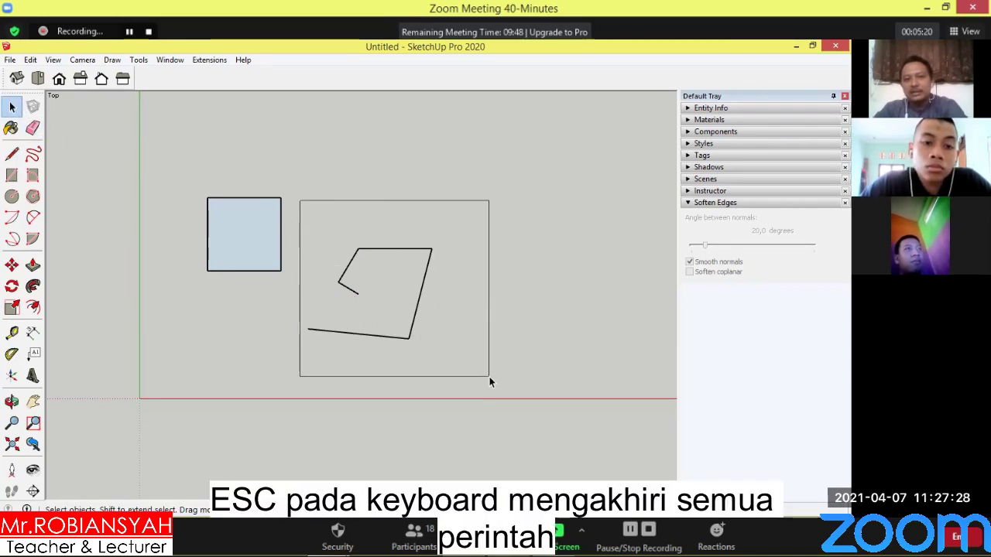
drag(298, 209, 490, 376)
key(Delete)
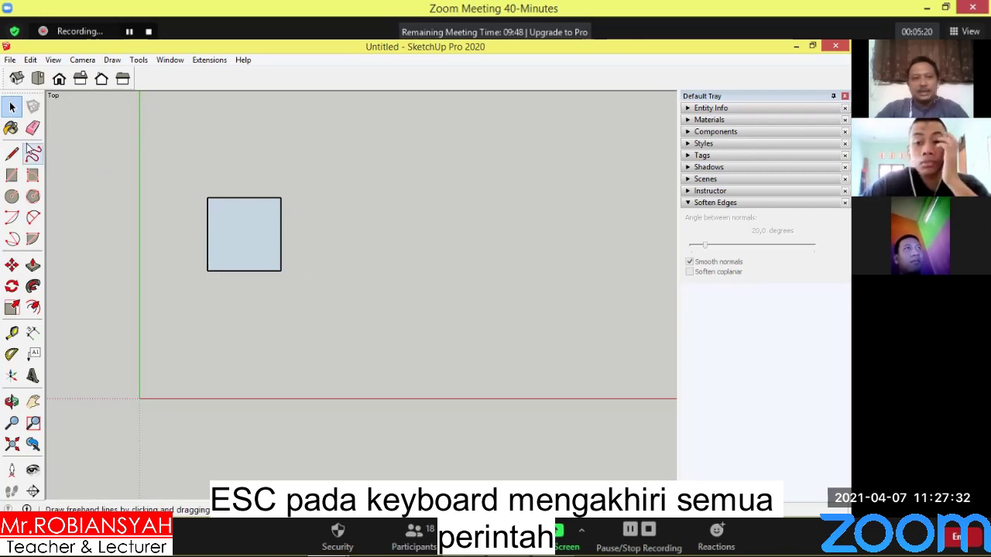
Select the 500 mm square and move it until its lower-left corner snaps to the origin.
click(12, 265)
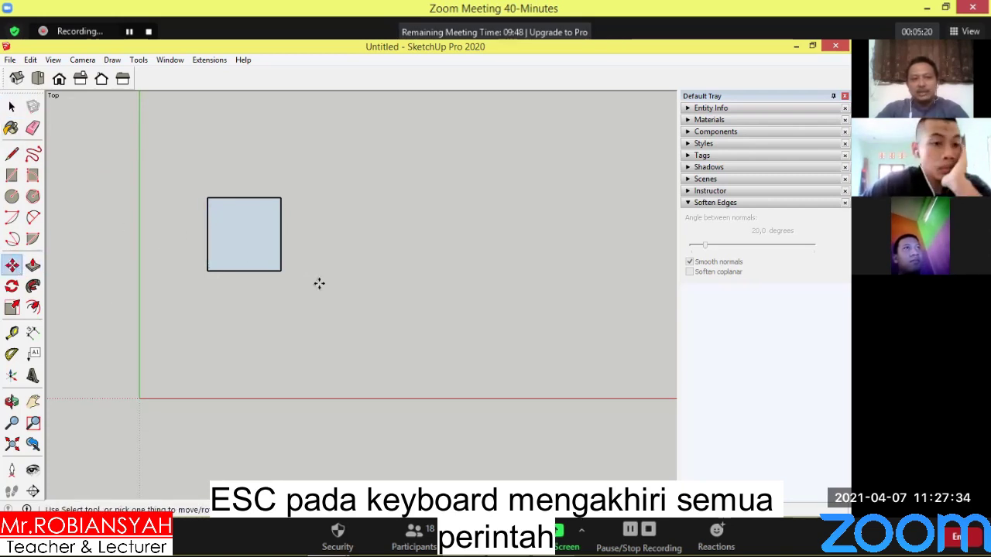
click(12, 106)
click(247, 224)
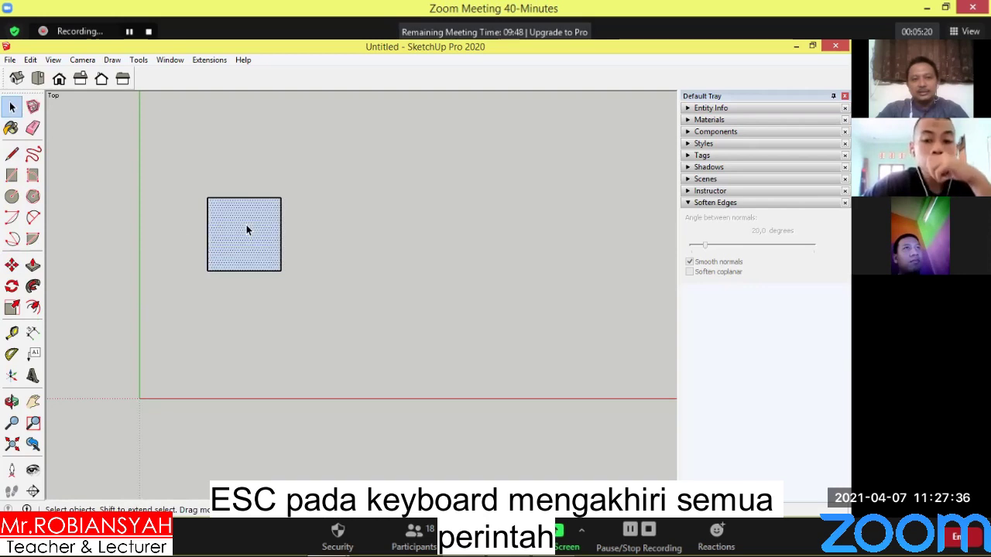
click(11, 264)
click(260, 232)
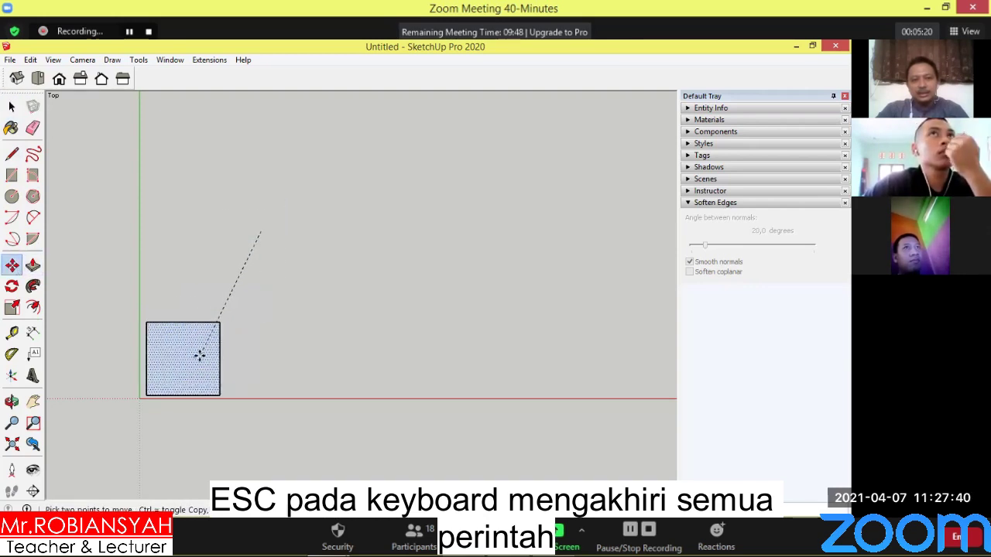
click(177, 339)
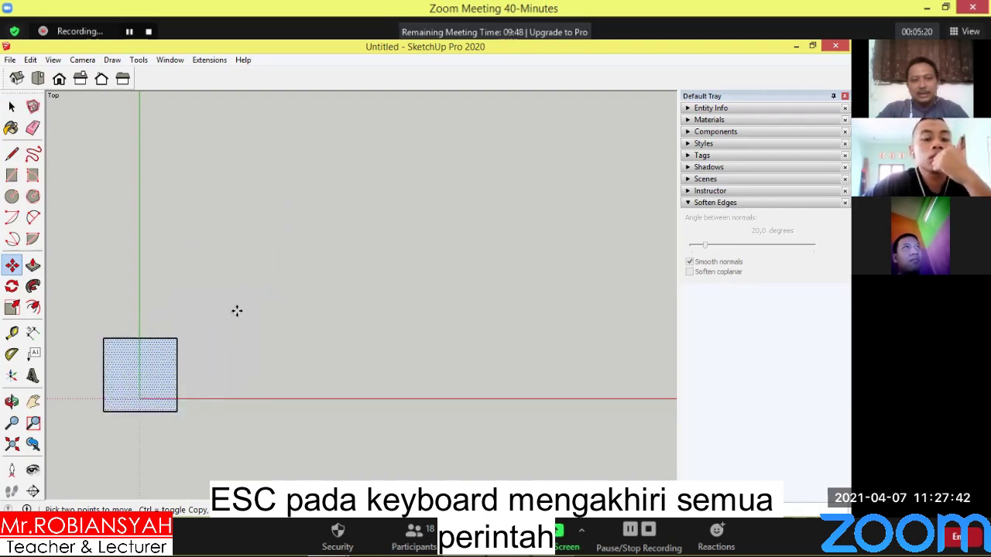
click(145, 355)
click(250, 279)
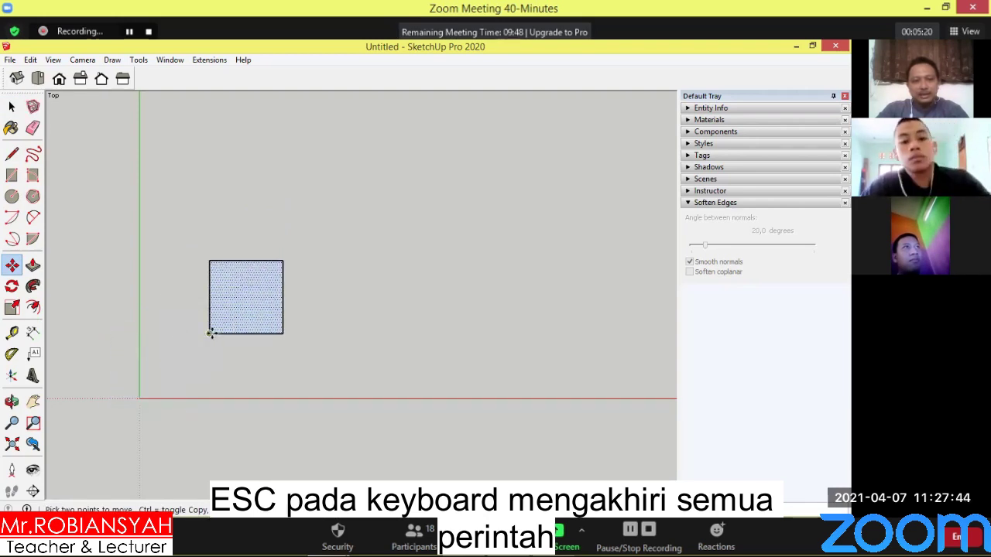
click(211, 333)
click(140, 399)
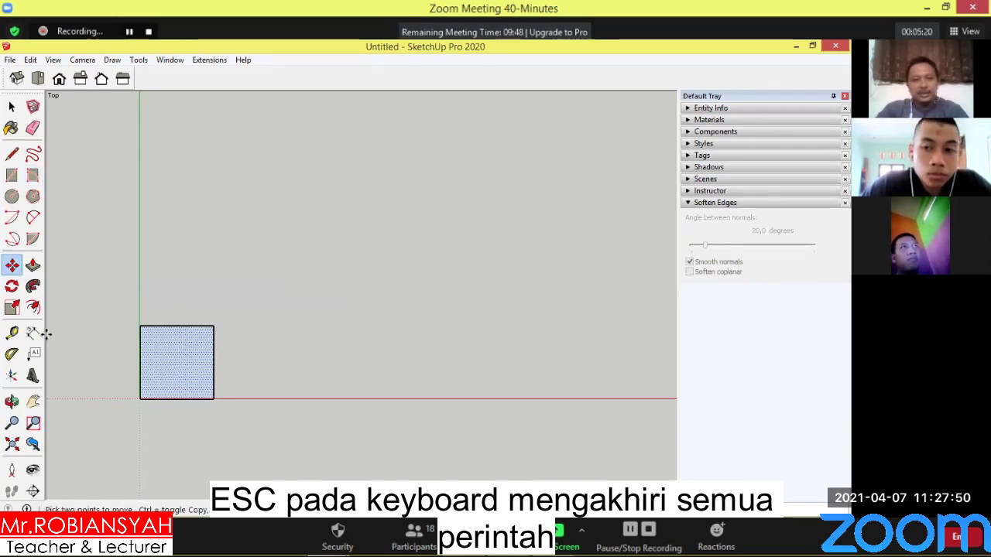
Dimension the square's top edge above it and its right edge beside it, both 500 mm.
scroll(138, 358, up, 2)
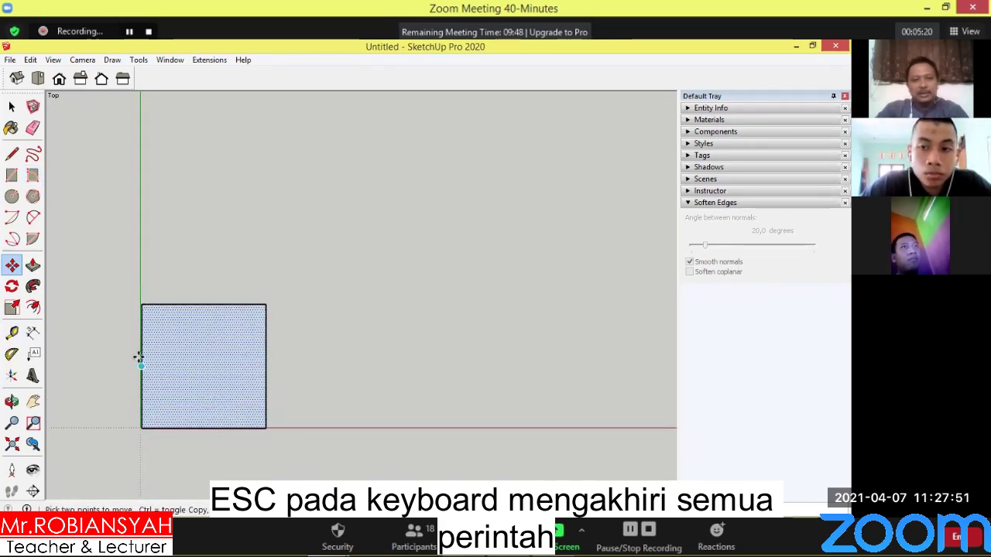
click(33, 334)
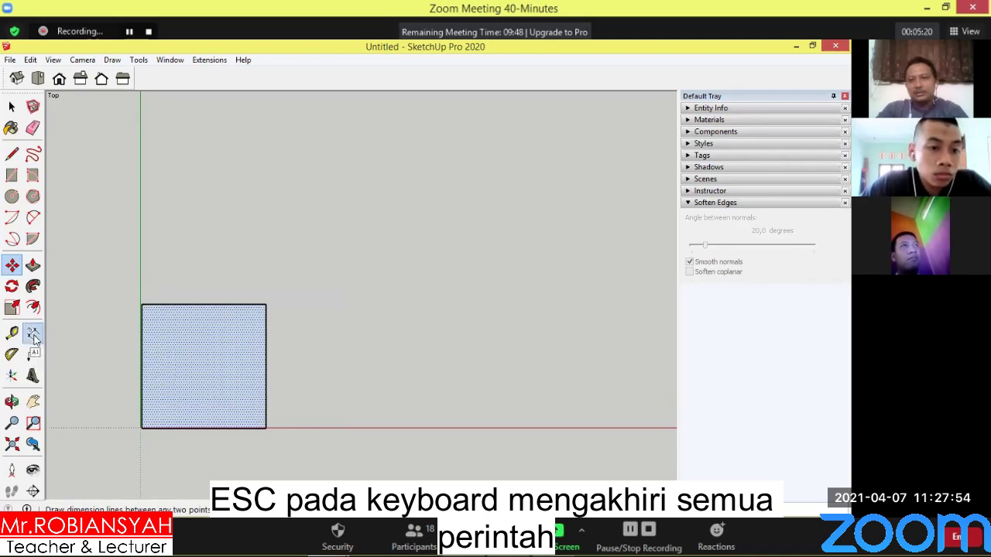
click(143, 306)
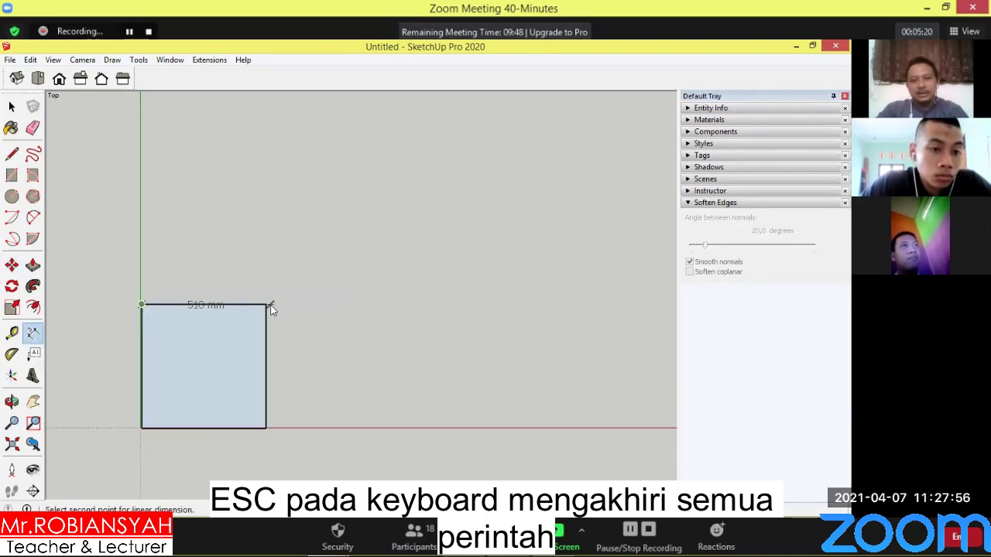
click(265, 305)
click(242, 260)
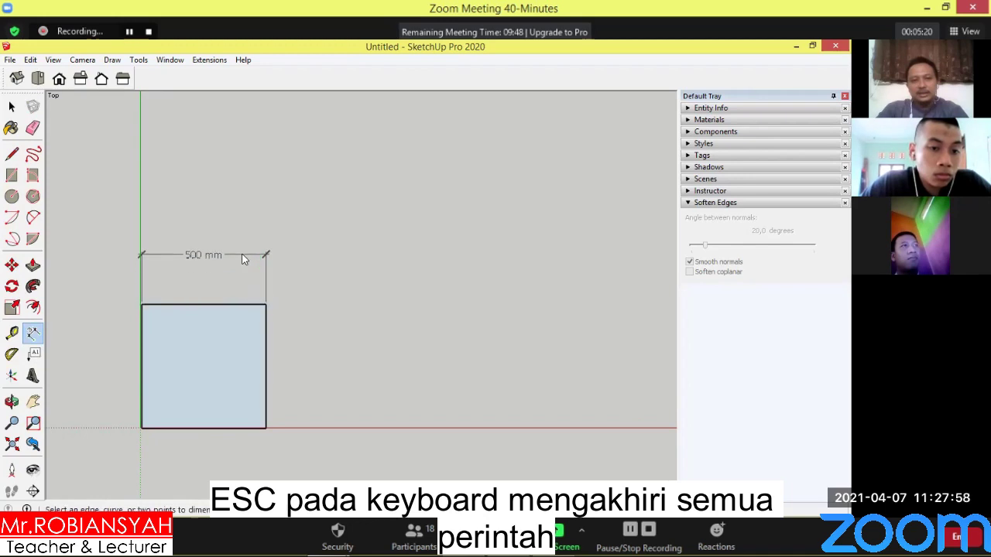
click(266, 428)
click(266, 307)
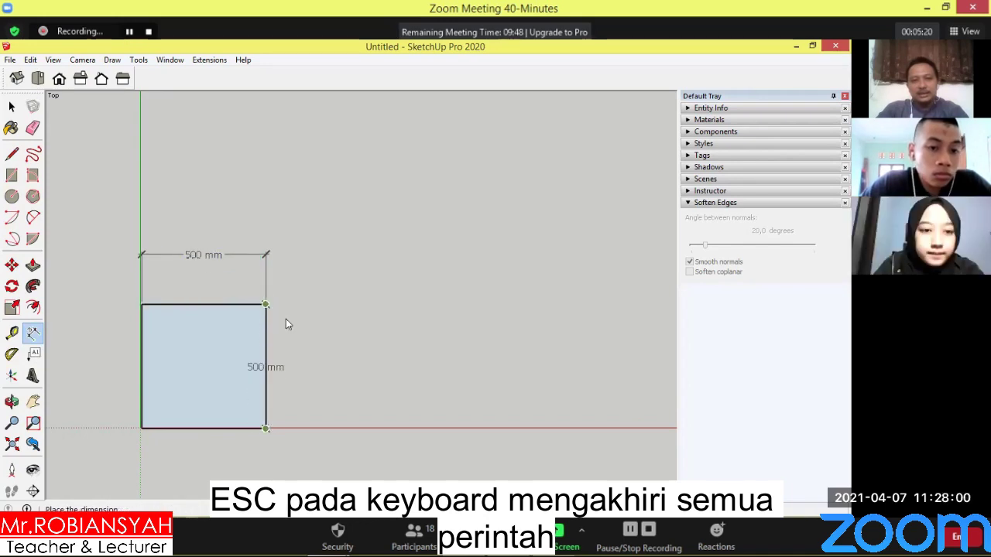
click(306, 322)
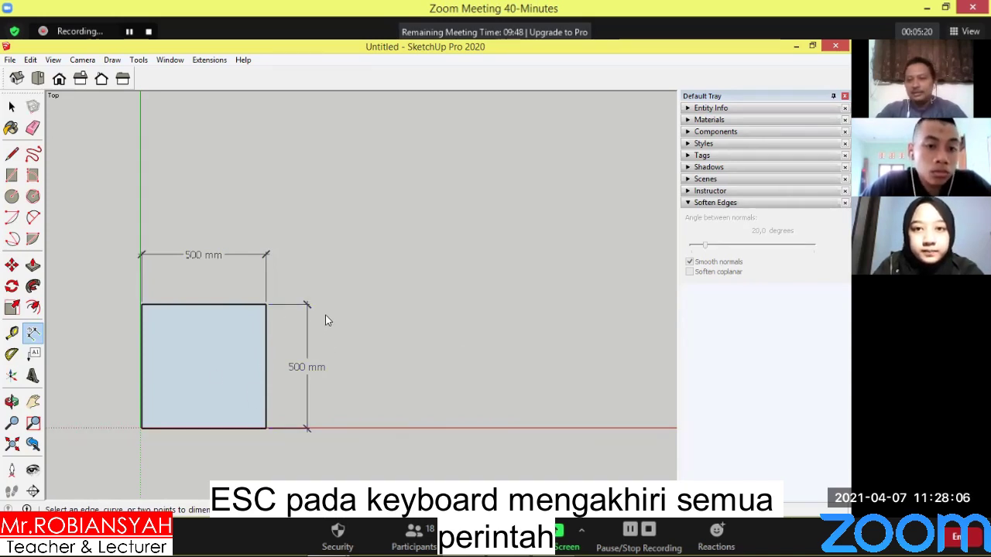
From an isometric view, Push/Pull the square face up 500 mm into a solid cube.
click(19, 80)
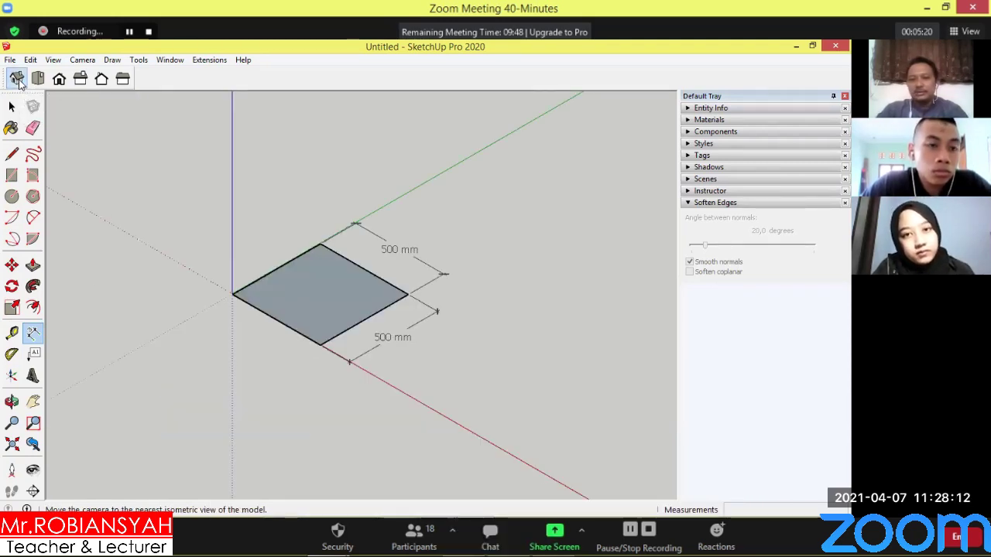
scroll(417, 227, up, 3)
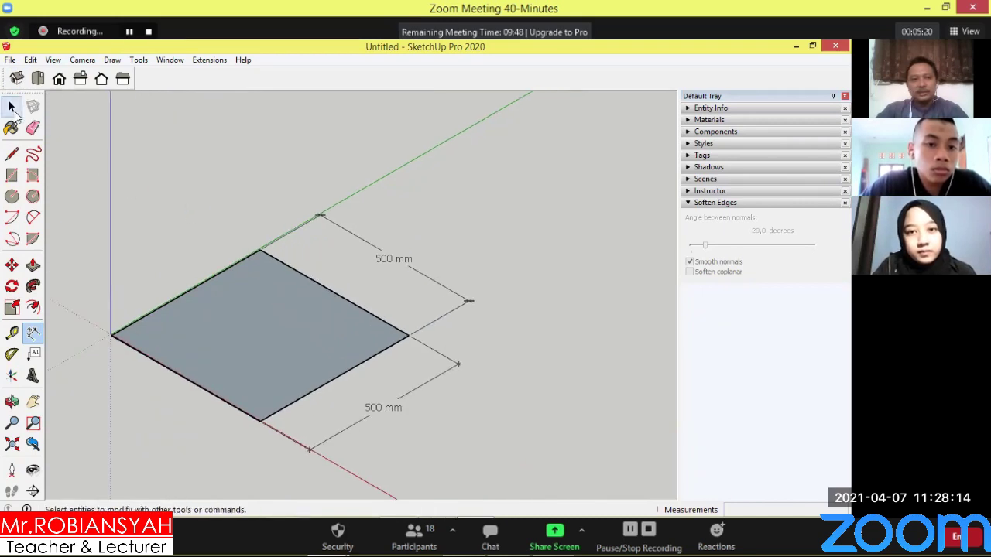
key(space)
click(288, 348)
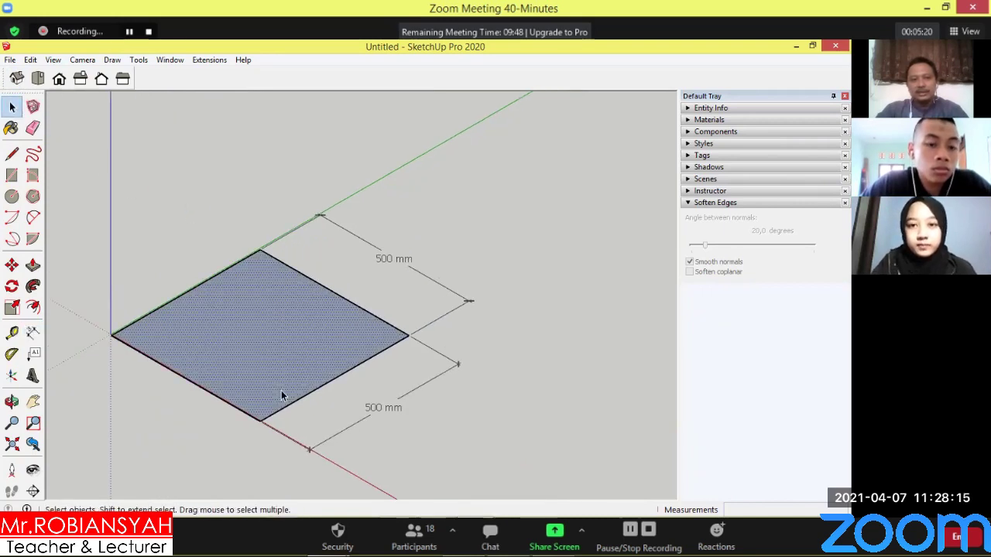
click(32, 265)
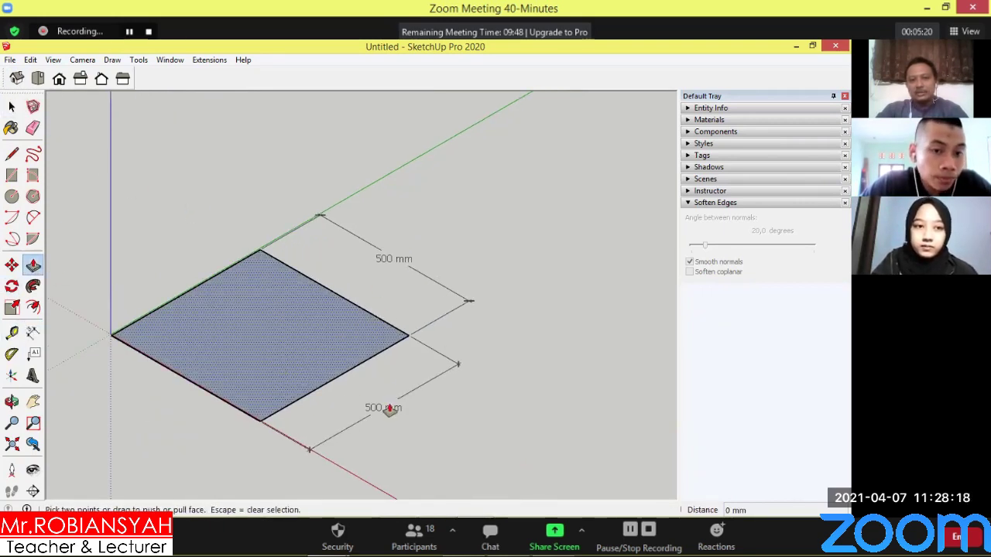
drag(255, 332, 257, 317)
text(500)
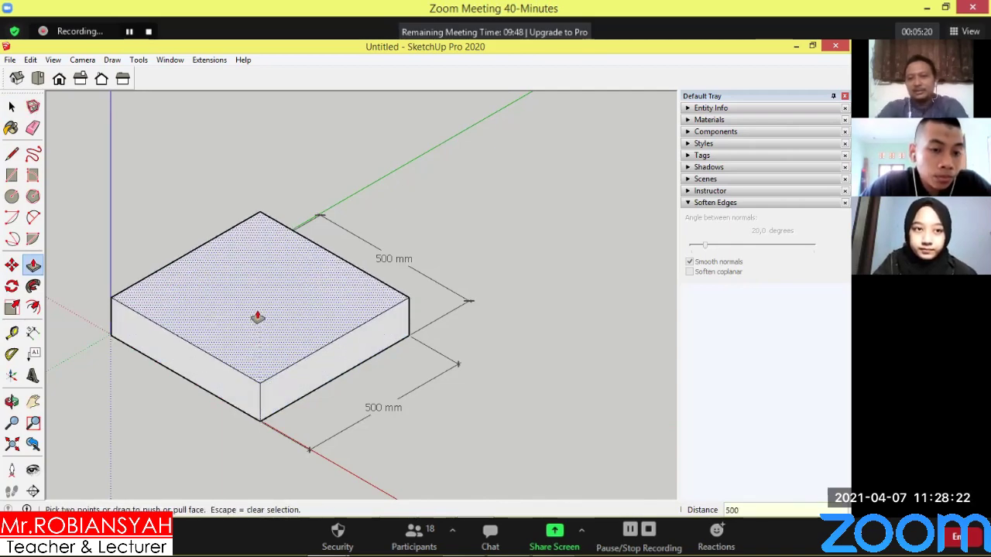
key(Return)
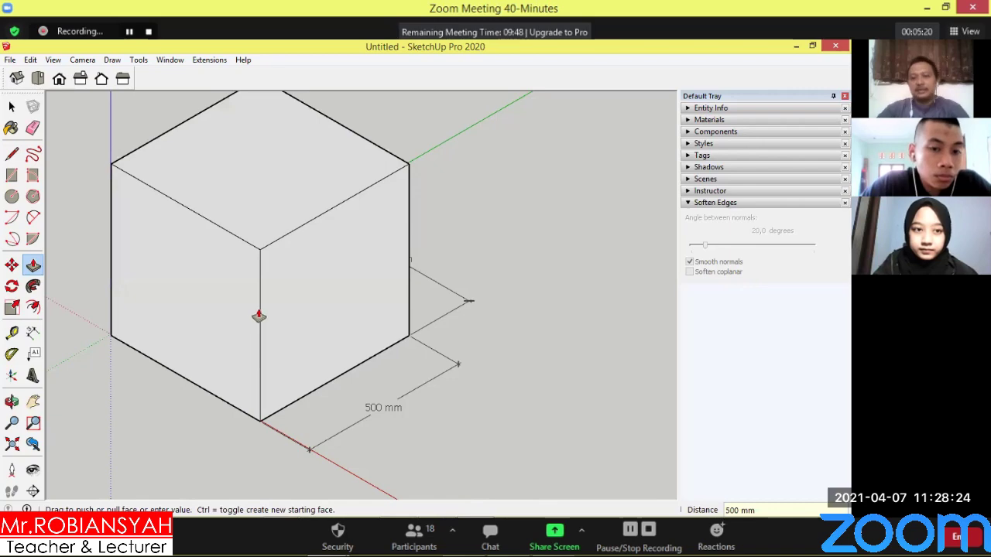
scroll(293, 314, down, 2)
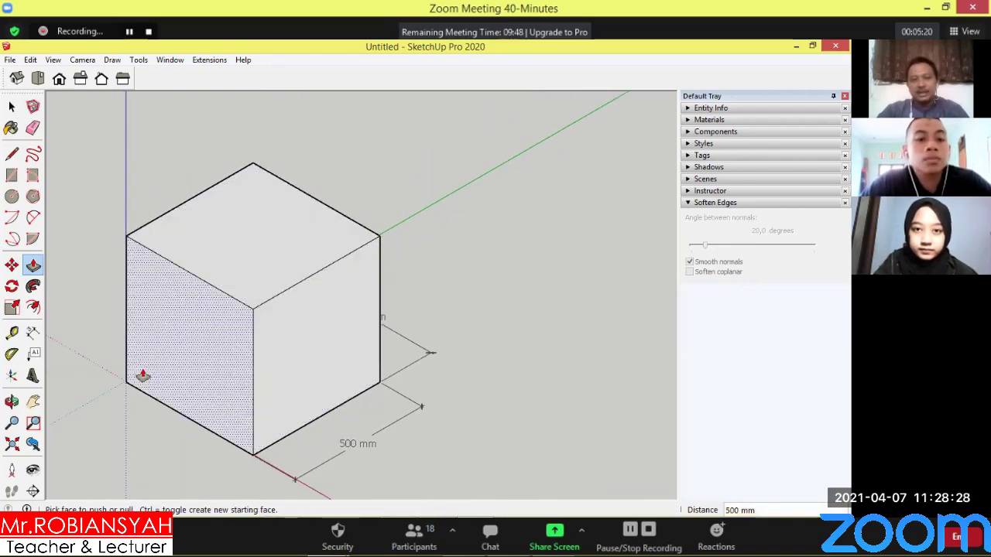
Dimension the cube's right vertical edge, top to bottom corner, at 500 mm.
click(32, 332)
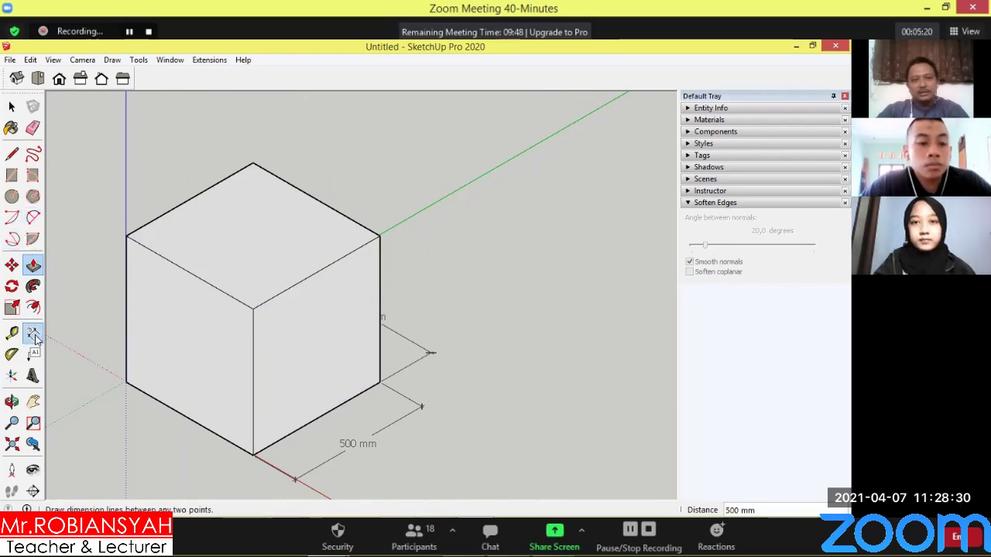
click(379, 237)
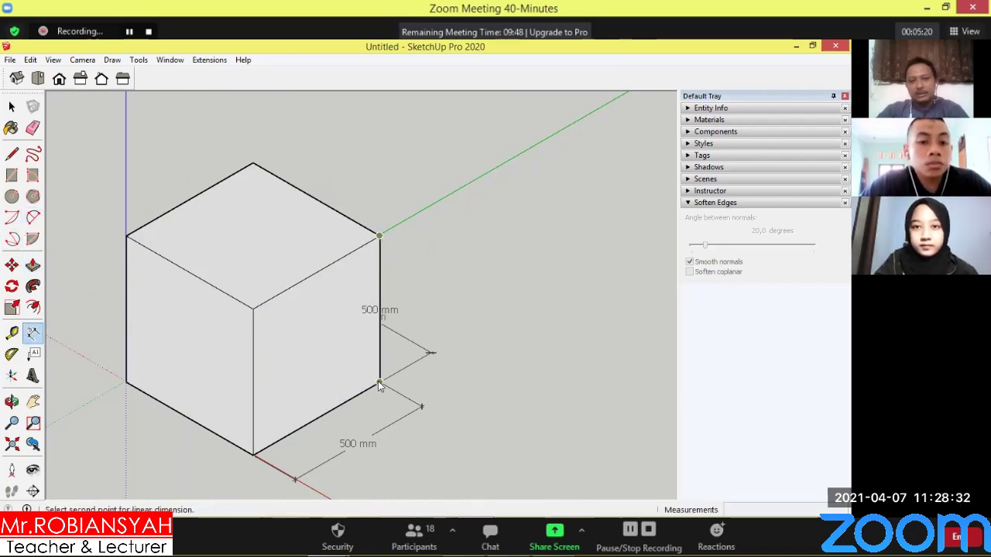
click(379, 384)
click(421, 401)
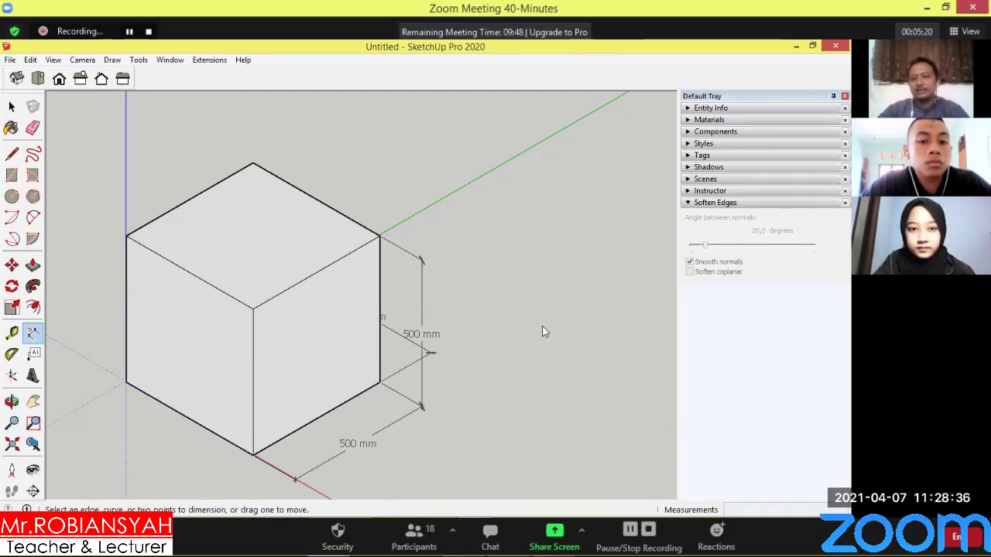
Orbit and zoom around the cube to inspect it from other angles.
middle_drag(541, 326, 534, 282)
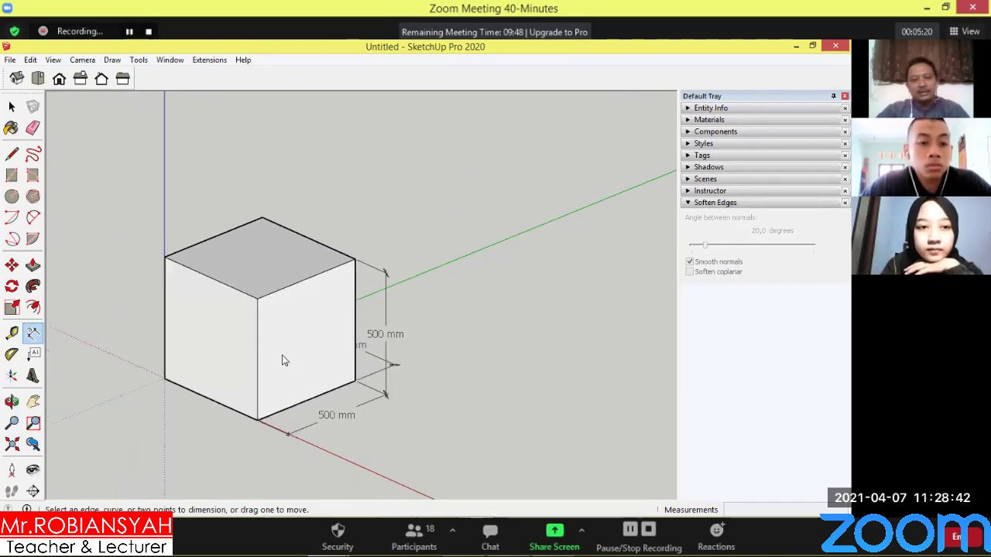
scroll(192, 368, up, 2)
scroll(188, 367, up, 1)
scroll(185, 368, down, 2)
scroll(184, 367, down, 1)
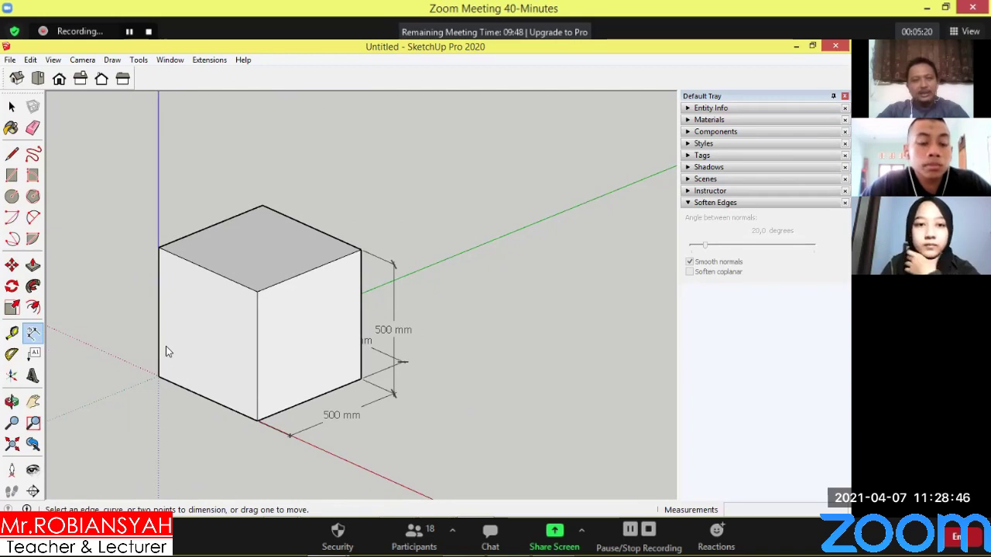
scroll(166, 352, down, 1)
scroll(165, 343, down, 1)
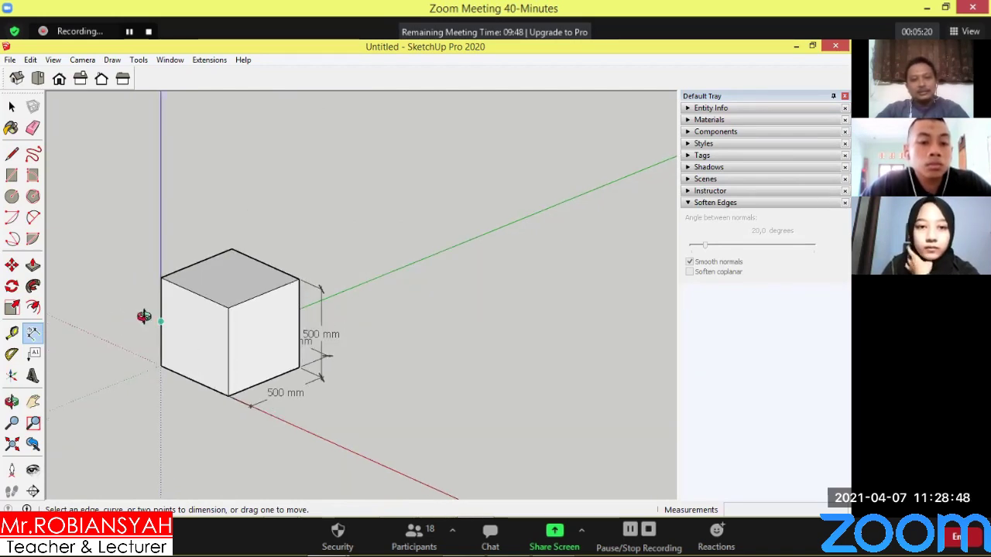
middle_drag(144, 317, 190, 289)
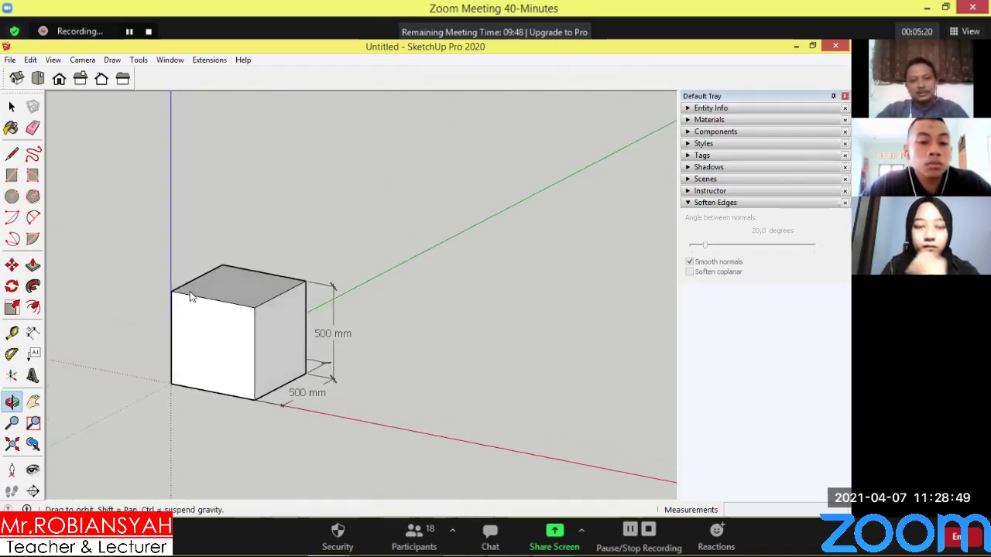
In Top view, draw a 600 × 600 mm rectangle to the right of the cube.
click(38, 79)
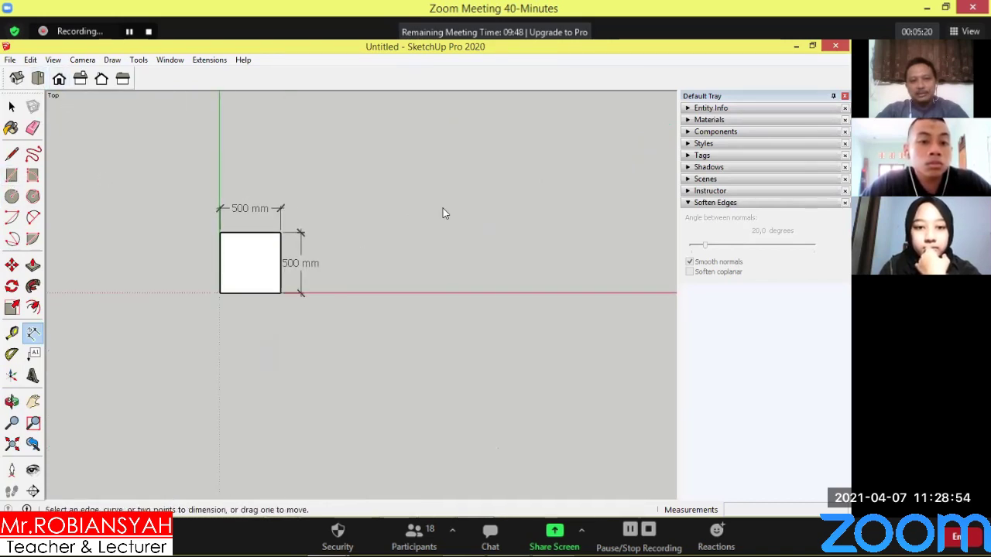
scroll(443, 213, up, 2)
click(12, 175)
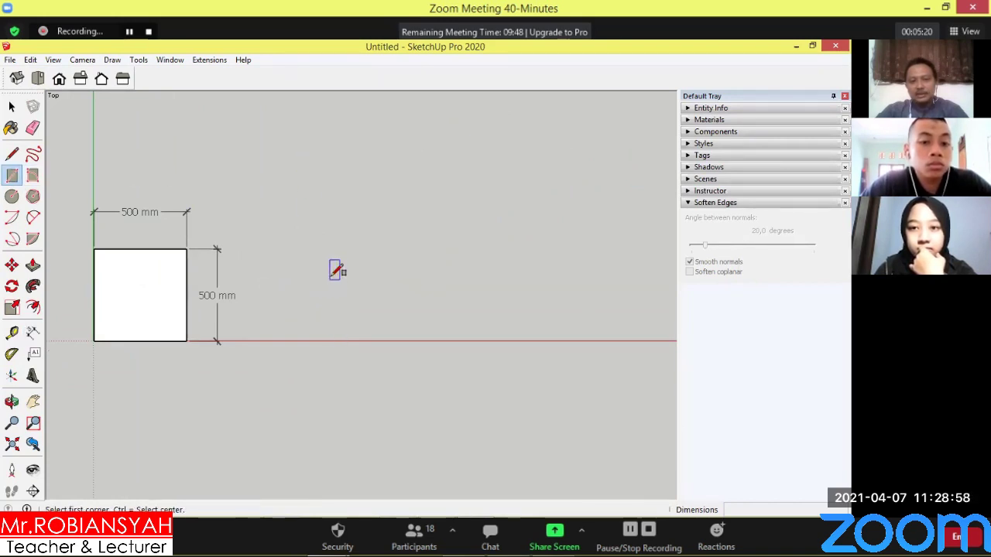
click(322, 229)
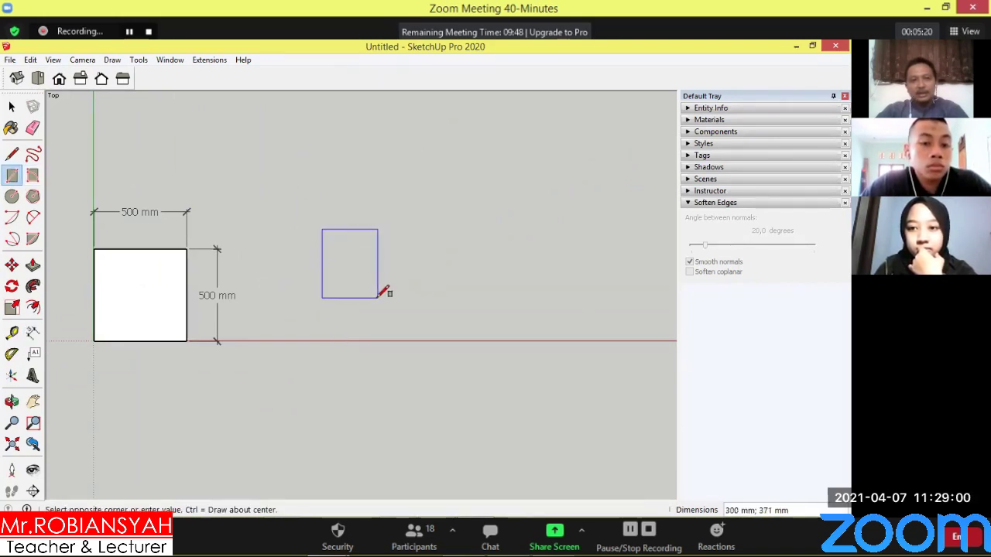
key(Escape)
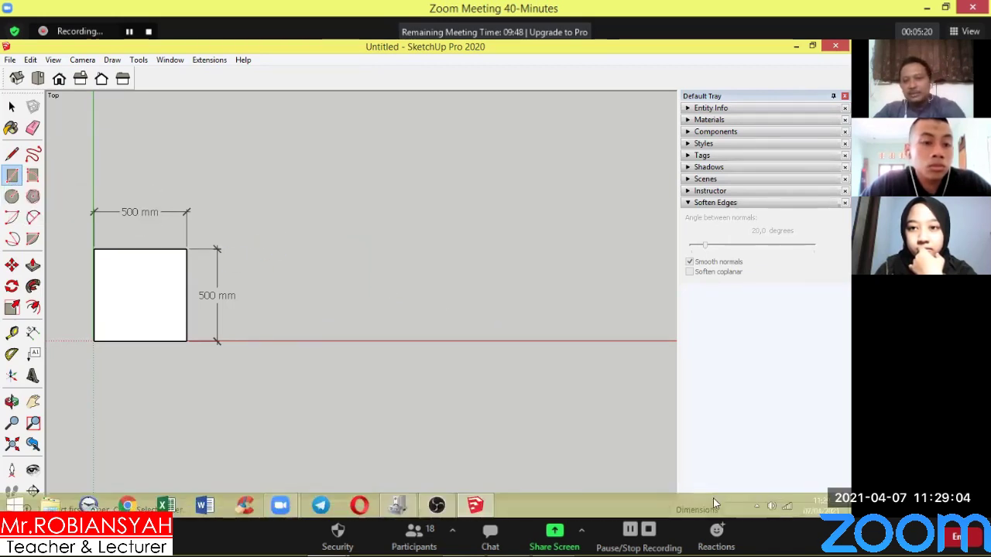
click(295, 234)
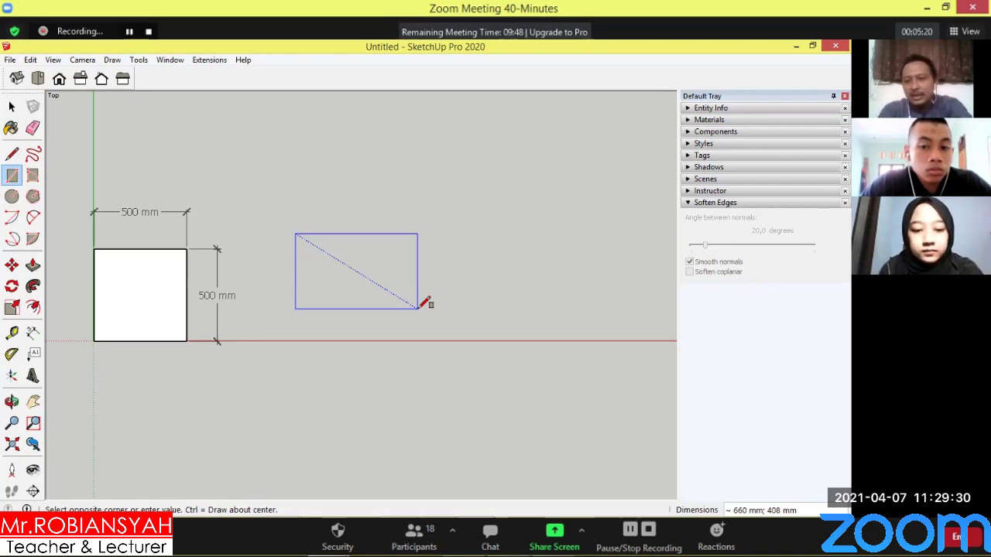
text(600;600)
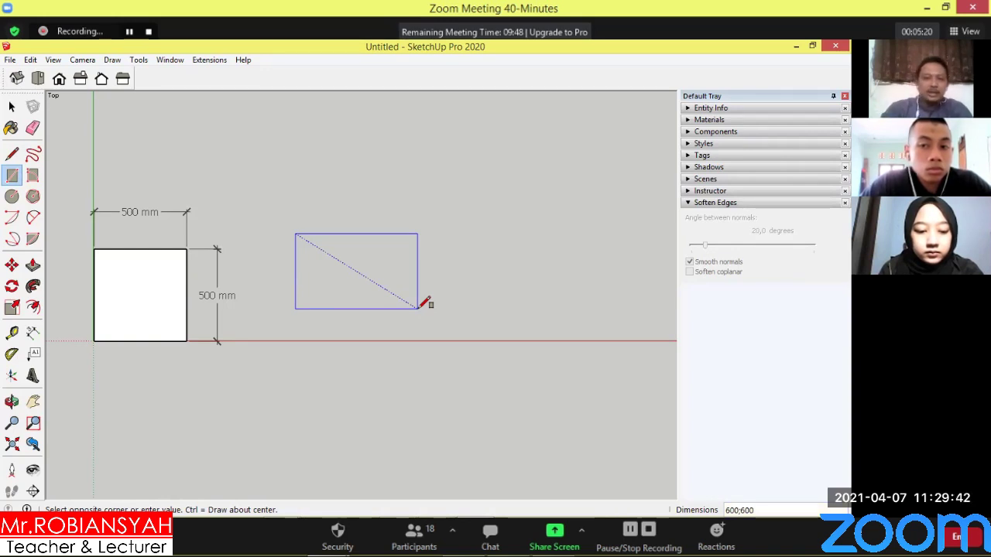
key(Return)
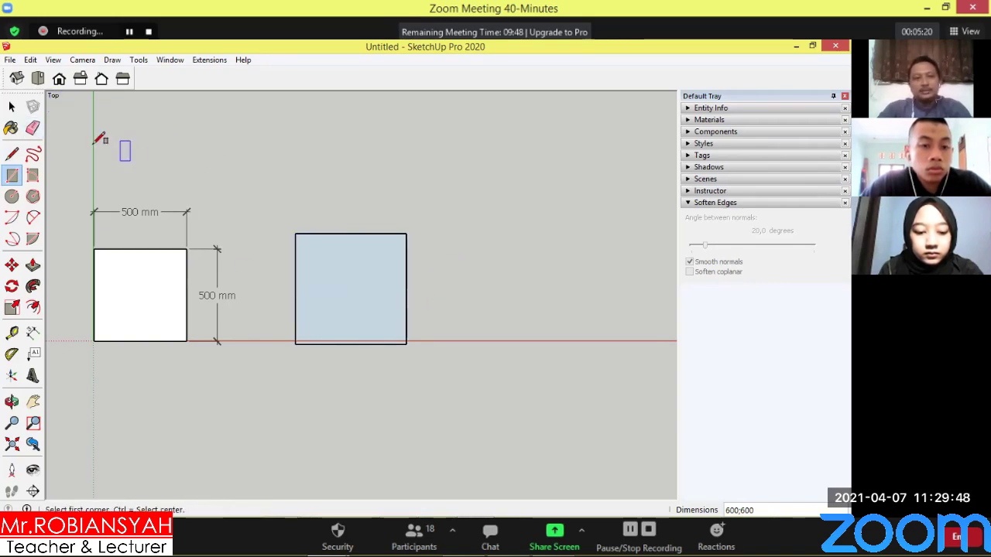
Try moving the square by its edges, cancelling the accidental skew and stretch.
click(11, 106)
drag(271, 209, 451, 370)
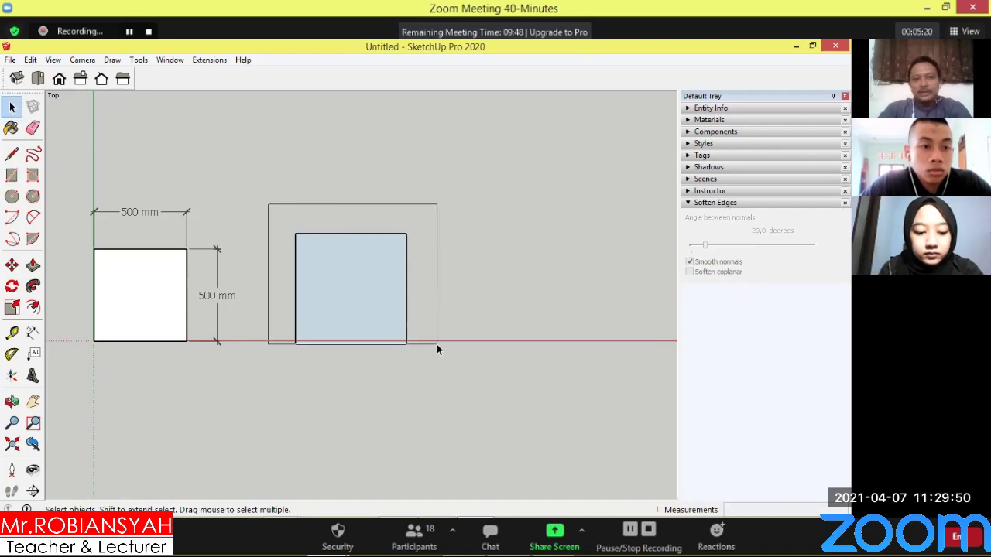
click(491, 228)
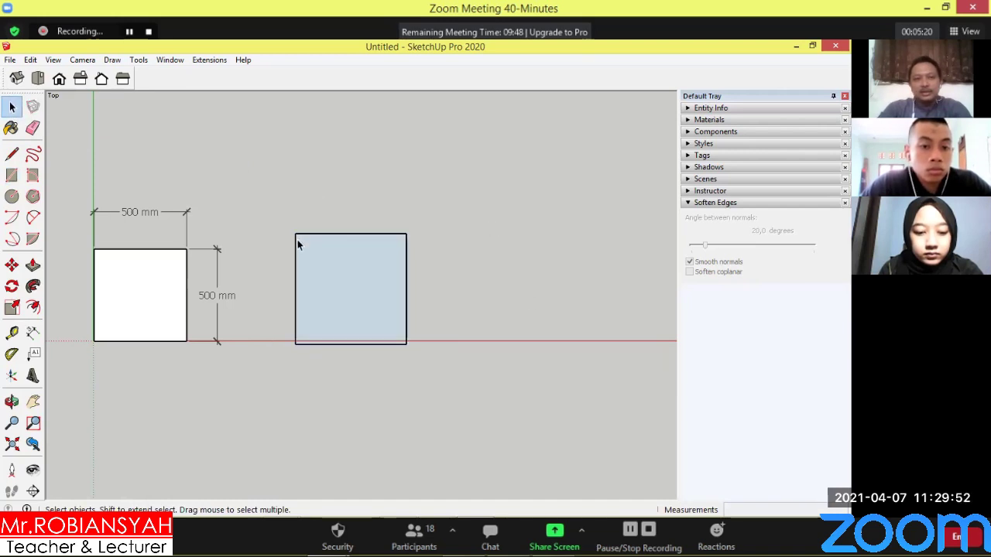
click(12, 153)
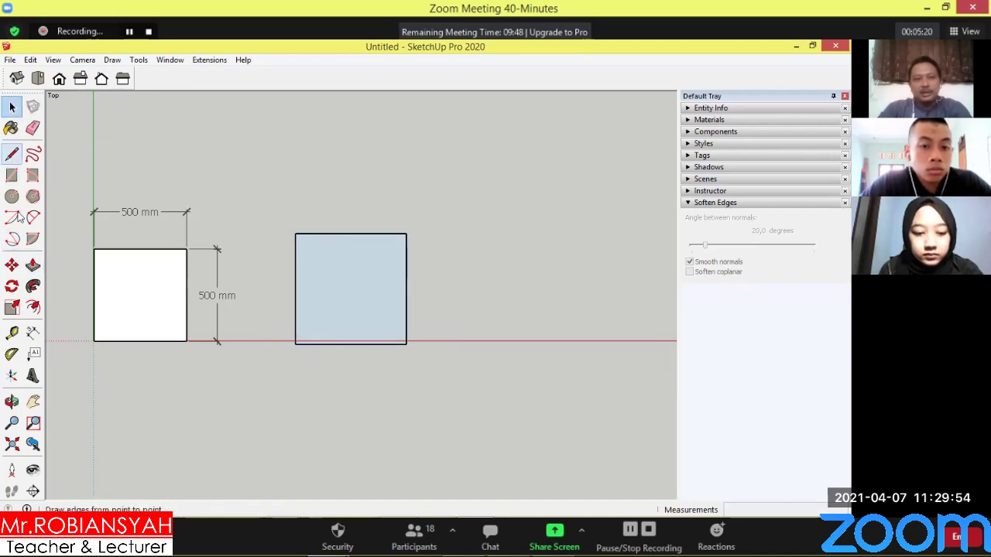
click(11, 265)
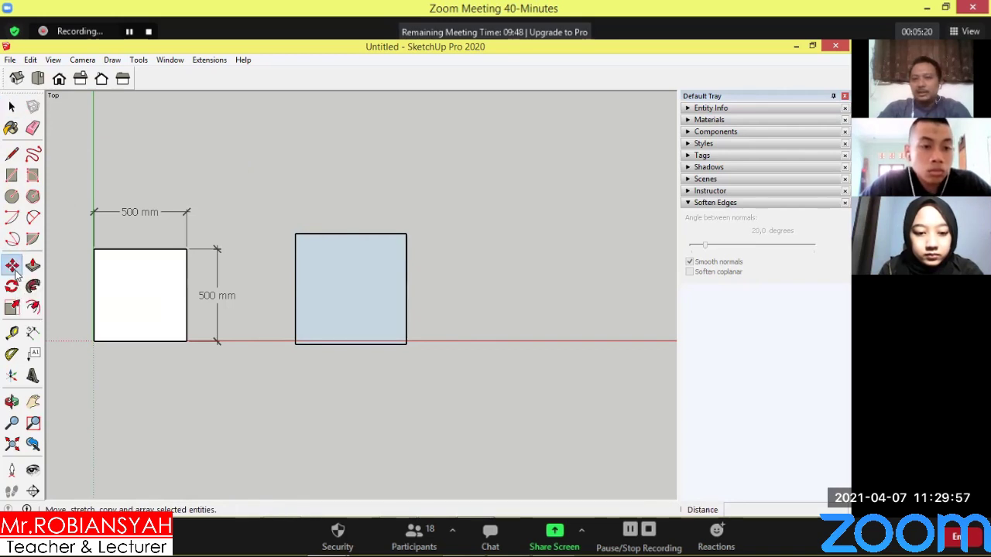
click(343, 235)
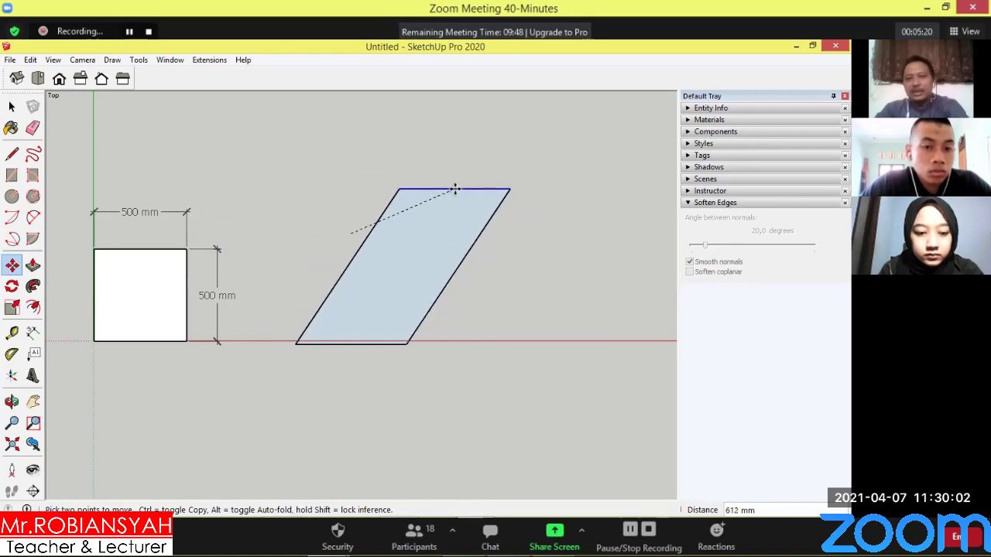
key(Escape)
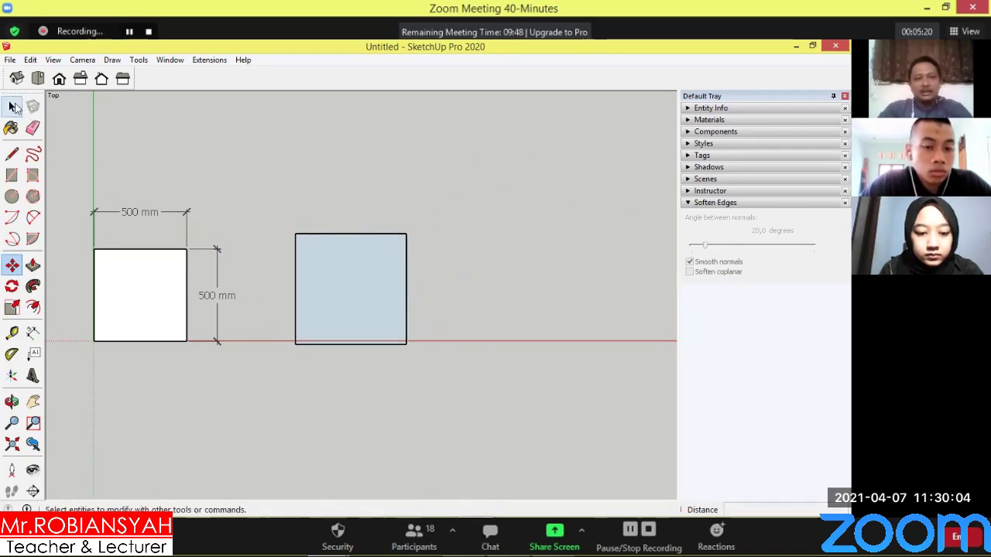
click(406, 289)
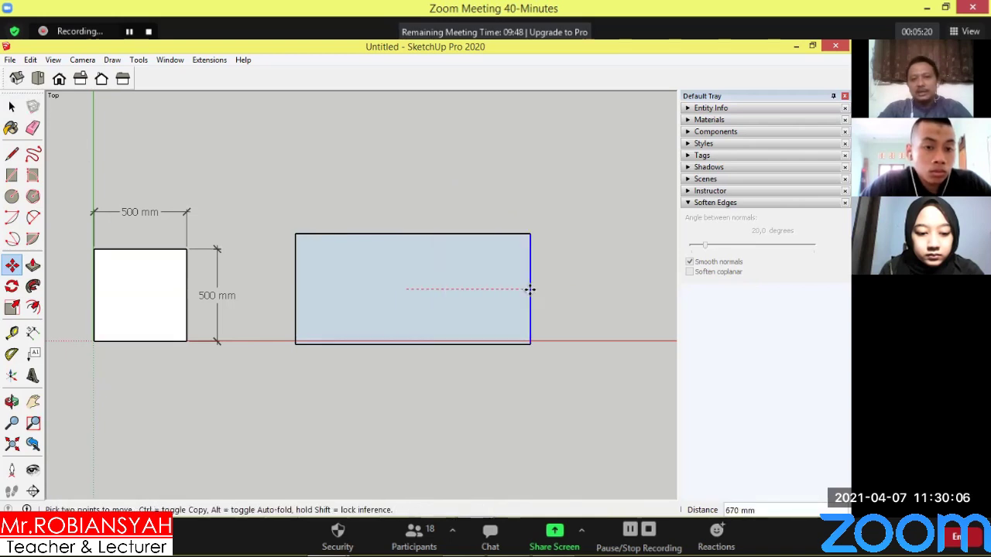
key(Escape)
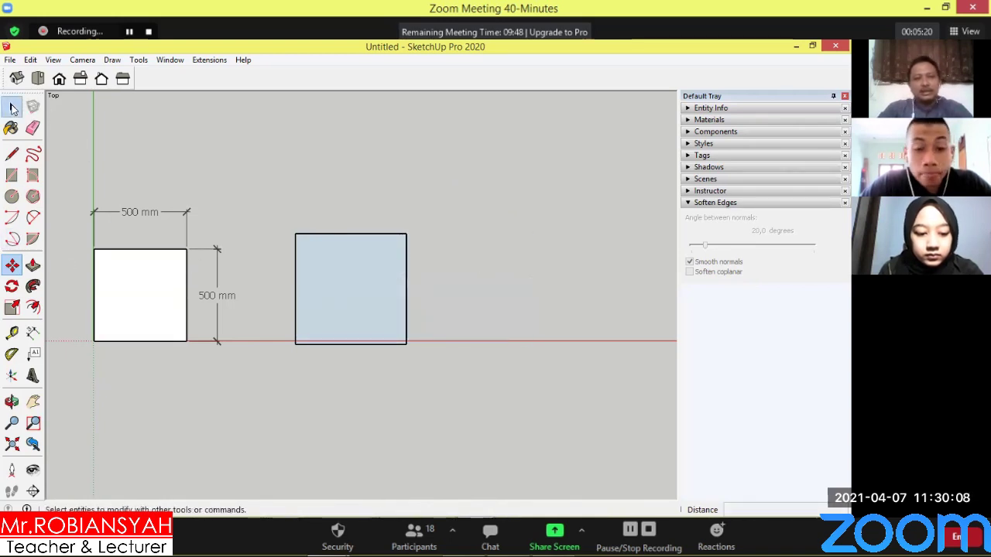
Select the whole 600 mm square and move it about 198 mm up and right.
click(12, 109)
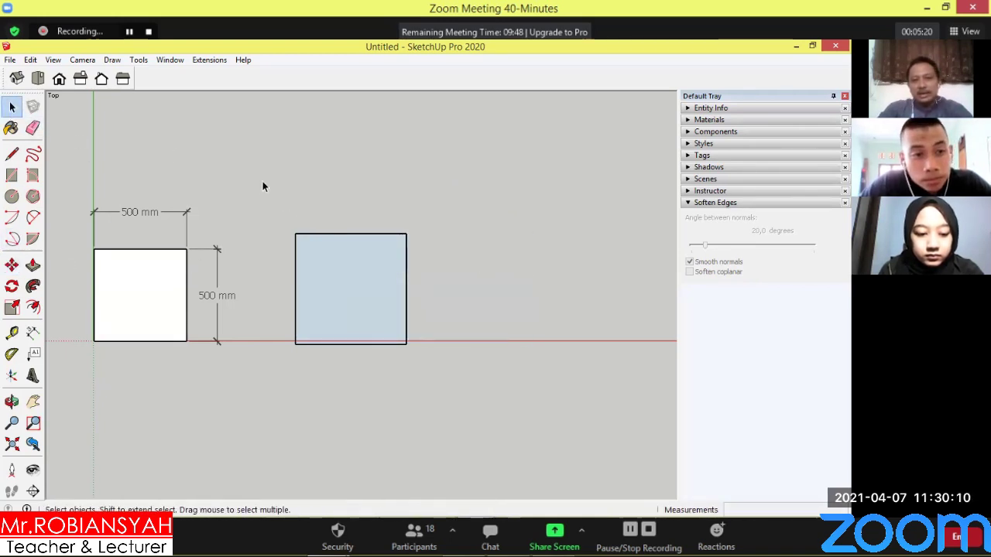
drag(262, 182, 519, 412)
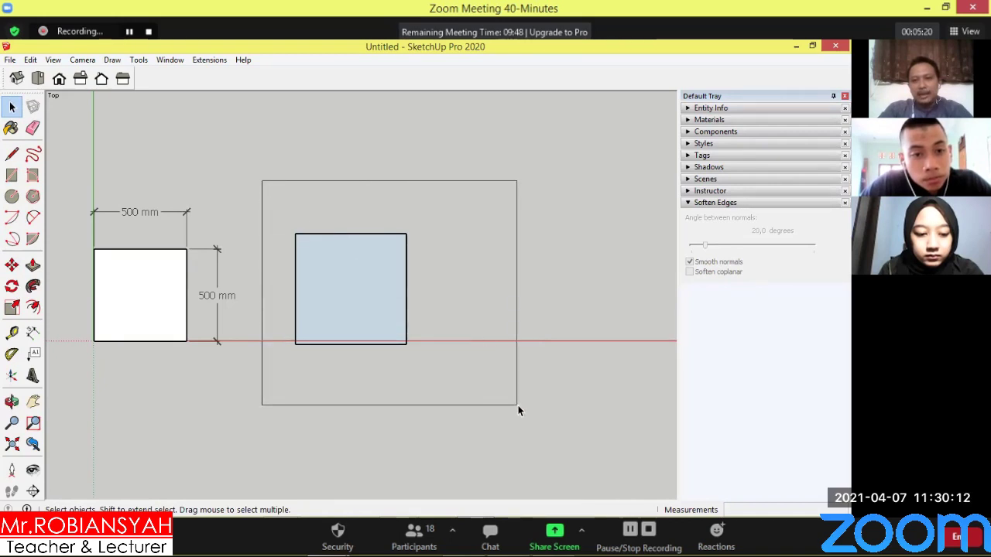
click(12, 266)
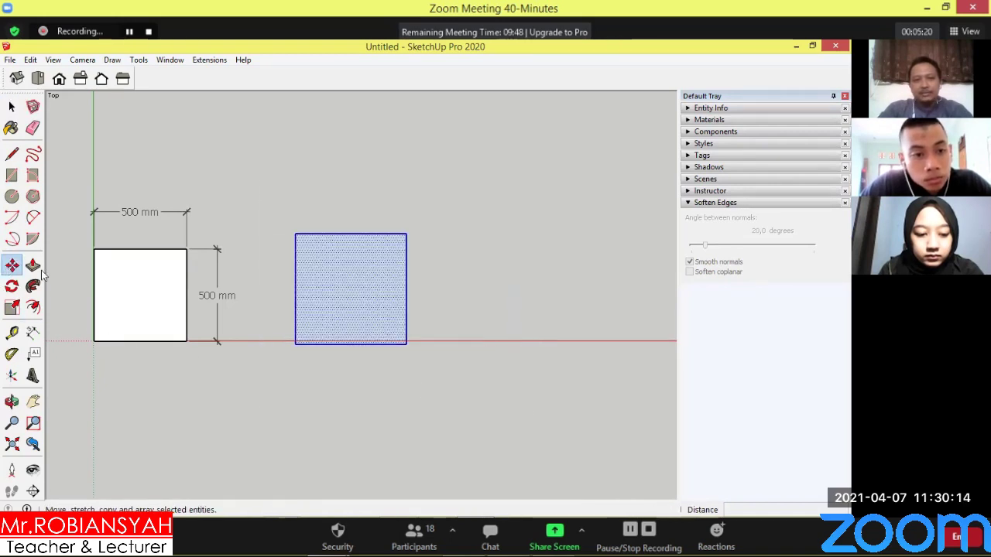
drag(295, 344, 313, 313)
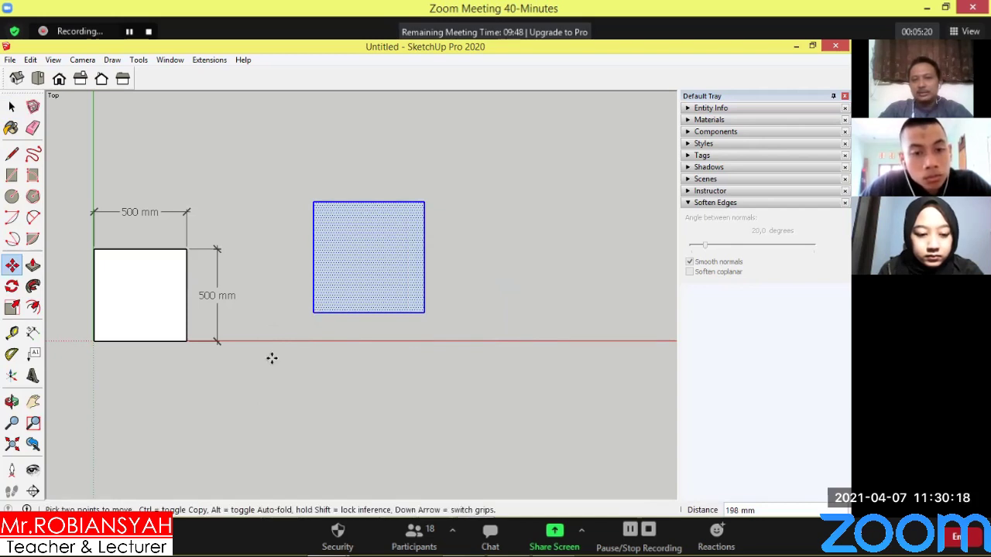
scroll(517, 198, up, 2)
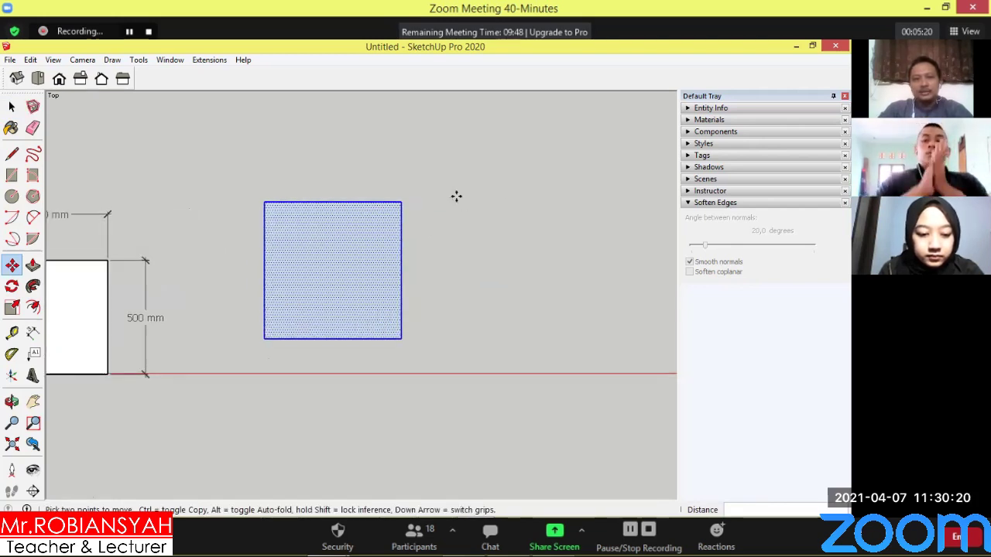
scroll(364, 169, up, 1)
scroll(391, 174, up, 1)
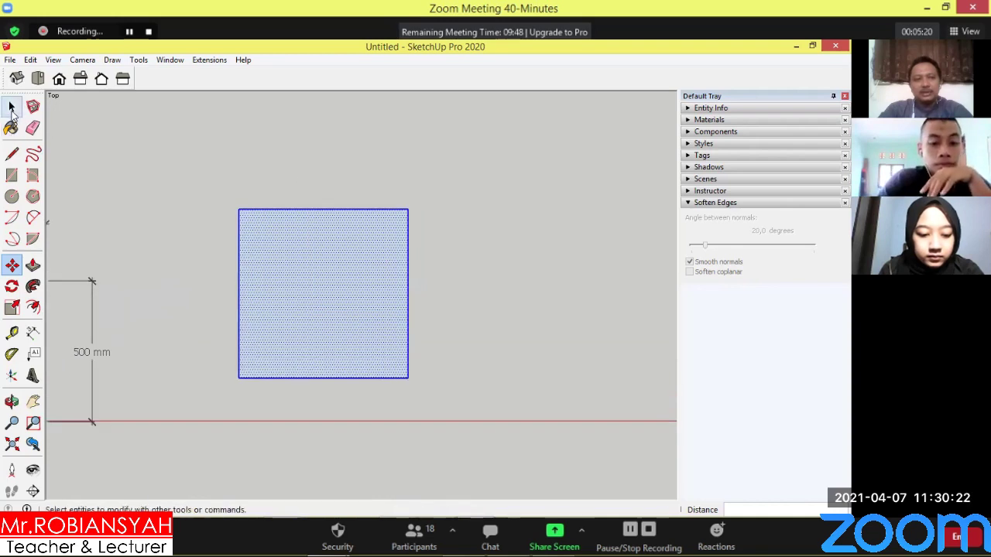
Dimension the square's right and top edges at 600 mm each.
click(12, 106)
click(206, 137)
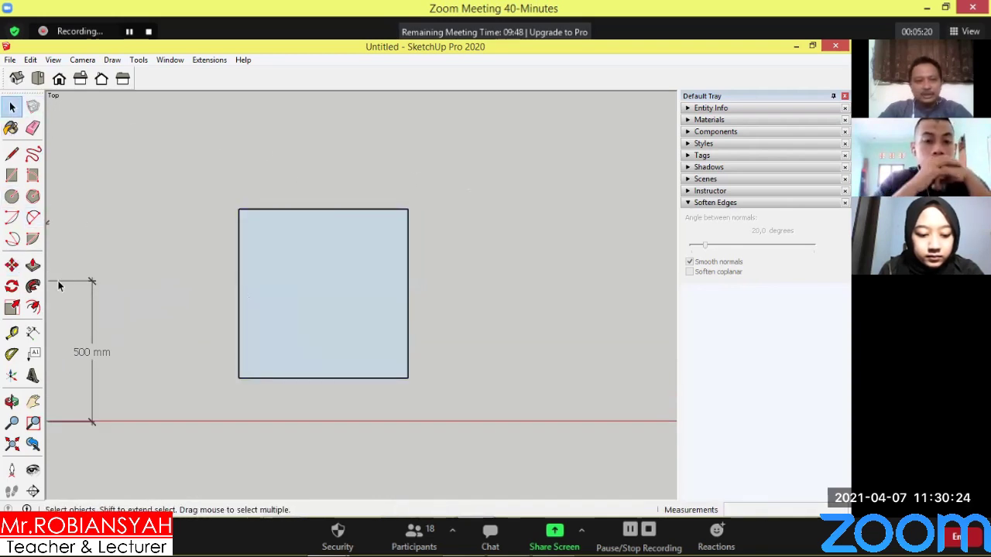
click(32, 332)
click(408, 209)
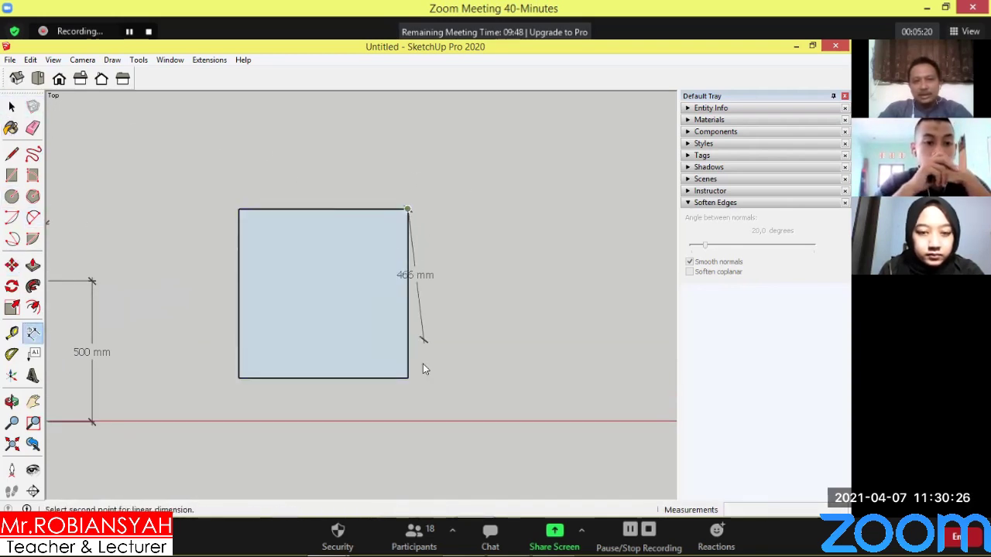
click(408, 378)
click(476, 374)
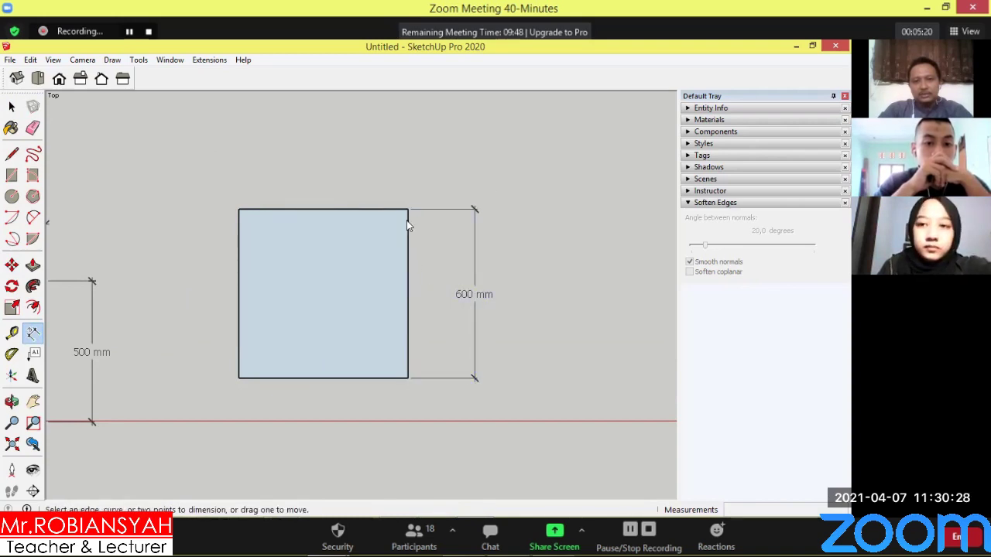
click(408, 209)
click(239, 209)
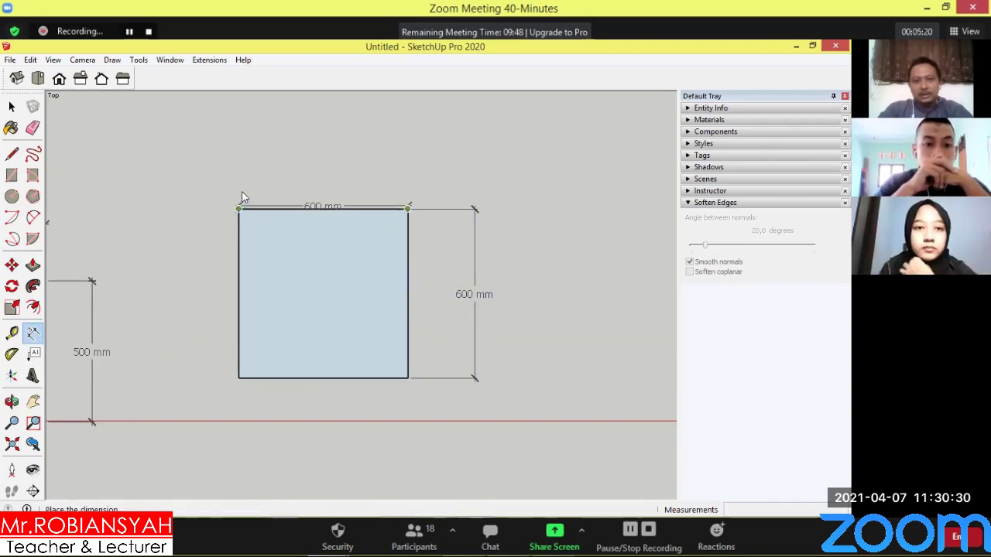
click(240, 177)
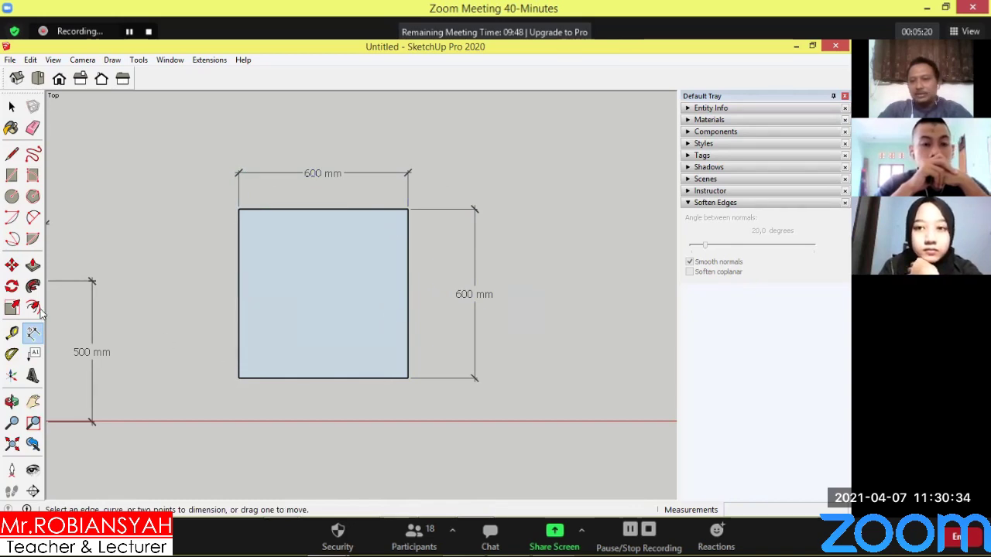
Select the square's top edge with the Move tool ready.
click(12, 106)
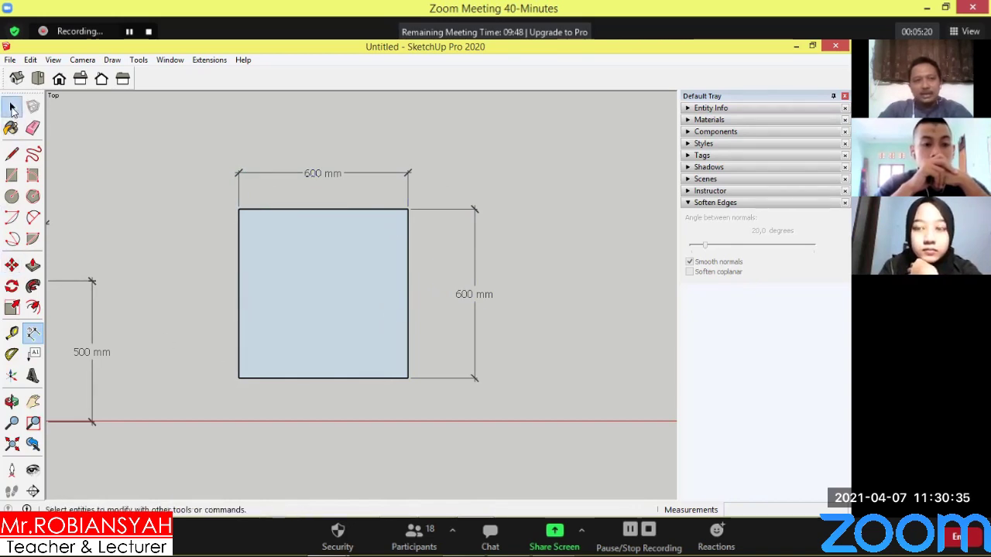
click(344, 210)
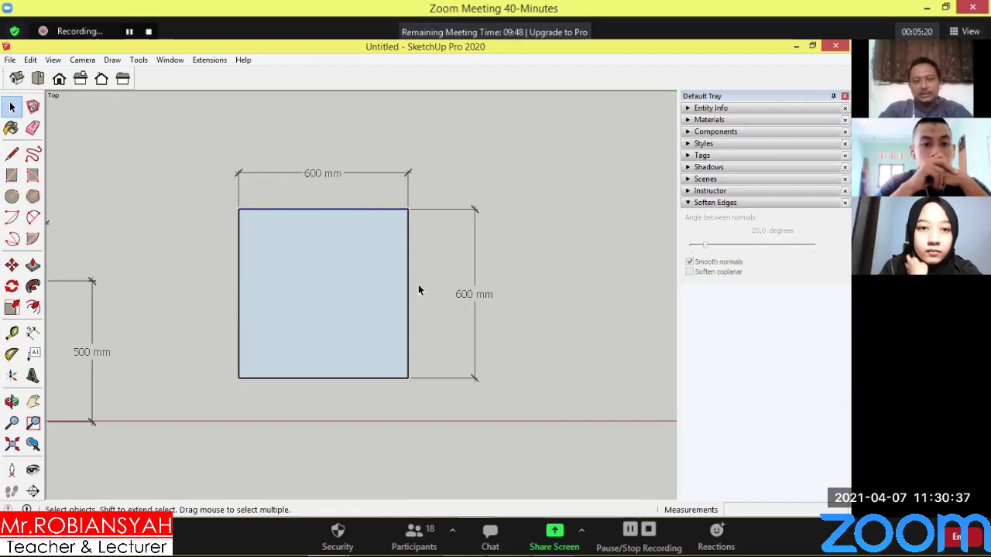
click(12, 265)
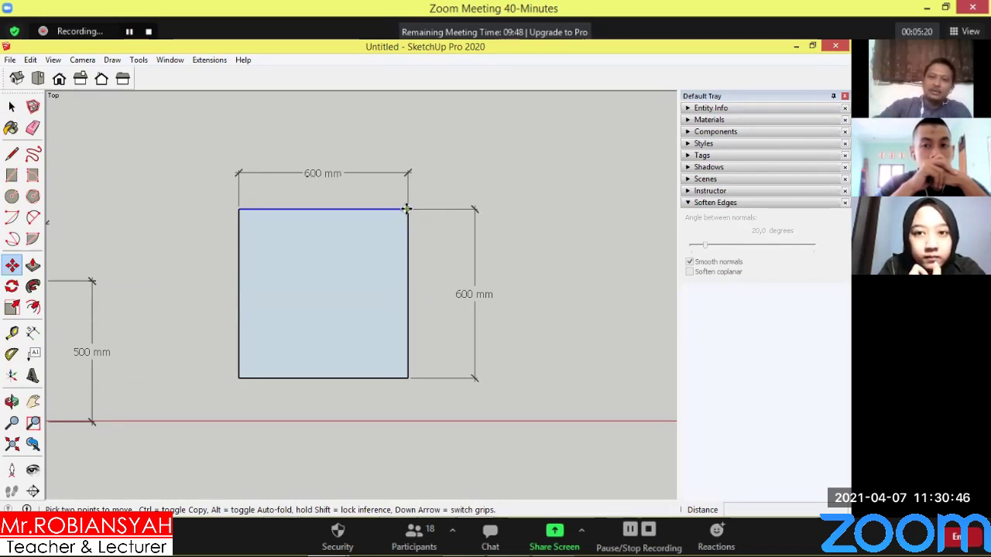
Copy the square's top edge 300 mm down with Move and Ctrl.
key(ctrl)
click(406, 209)
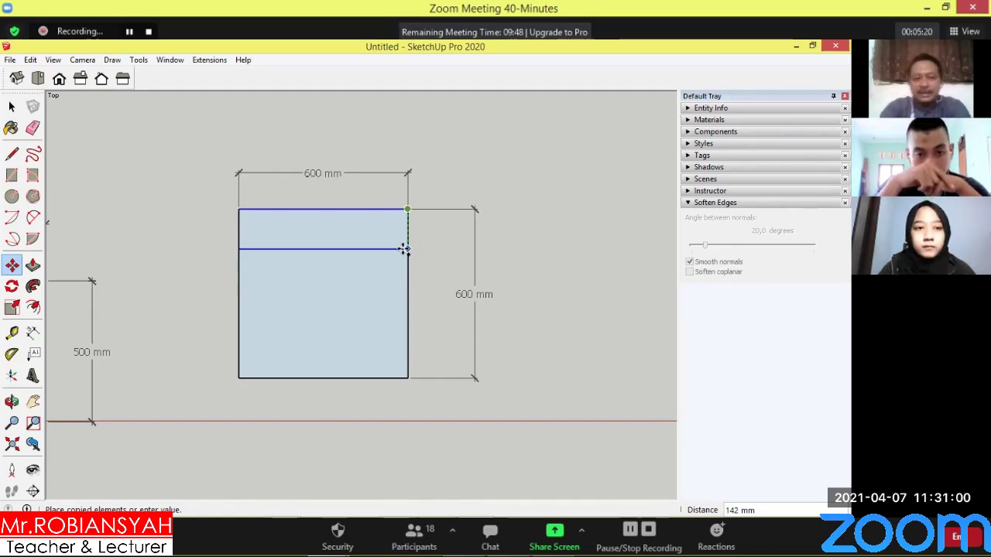
text(300)
key(Return)
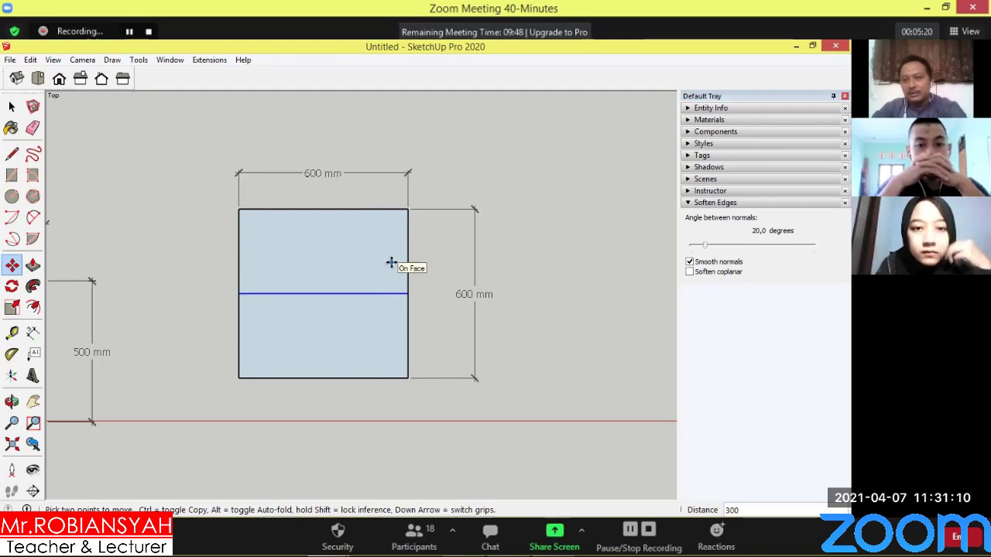
key(Escape)
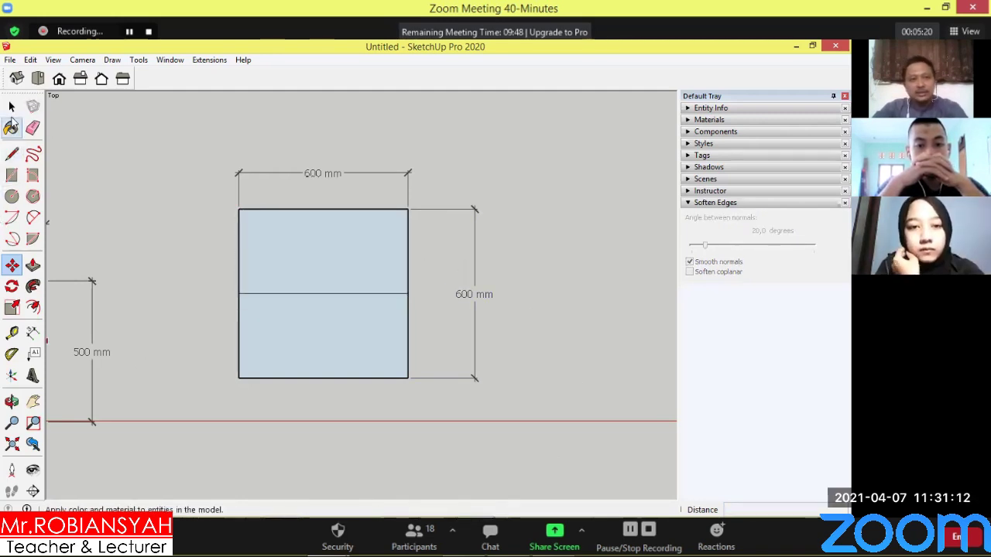
Copy the right edge 300 mm left, then start a line at the edges' intersection.
click(11, 106)
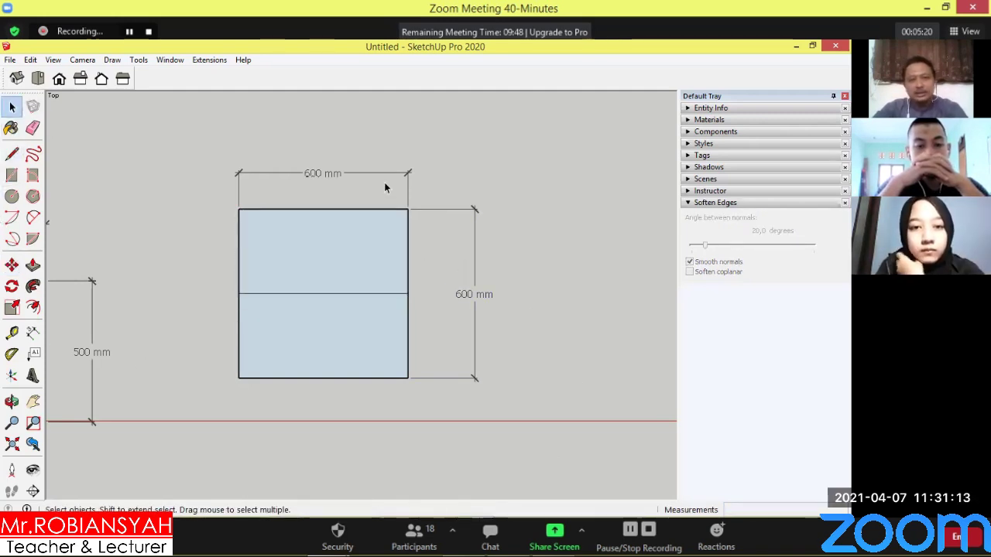
click(408, 240)
click(12, 265)
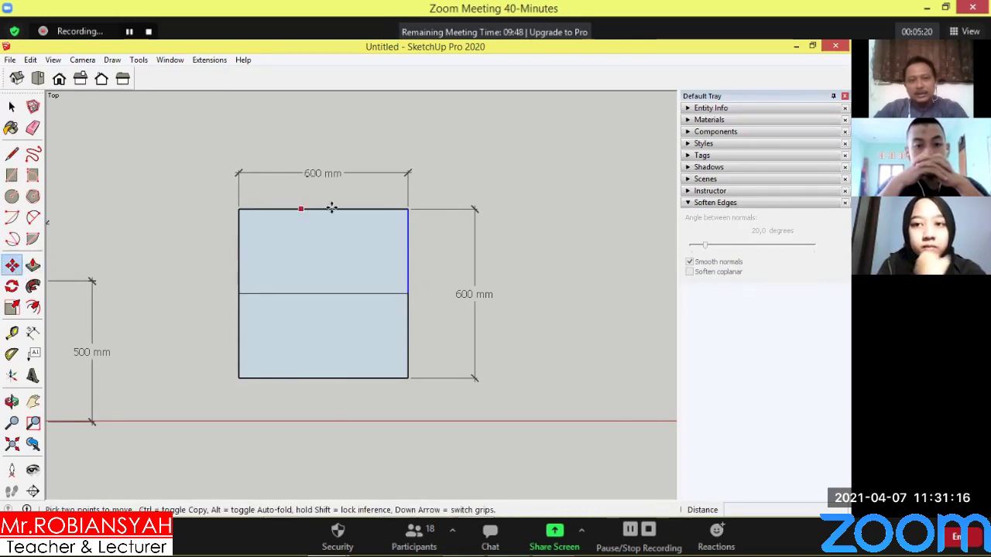
click(408, 210)
key(ctrl)
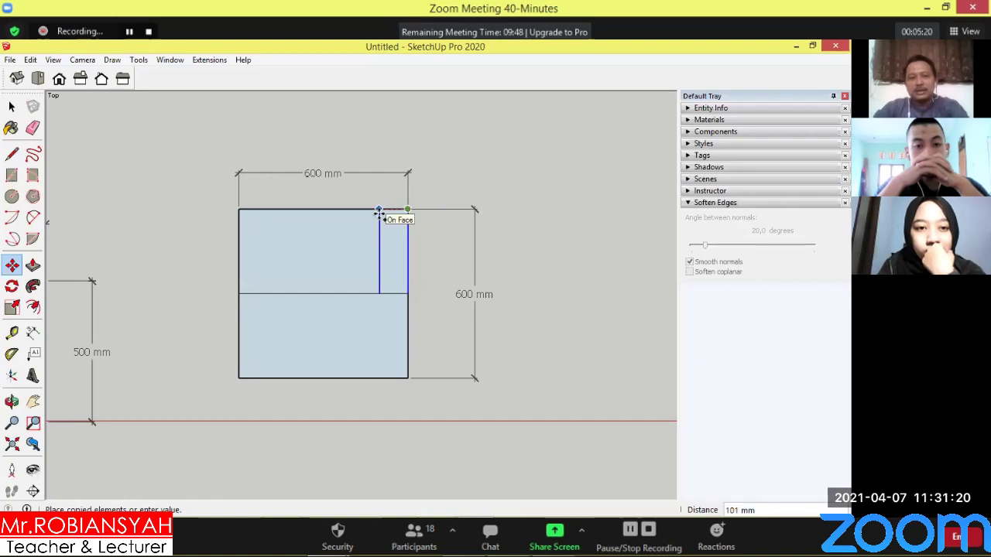
text(300)
key(Return)
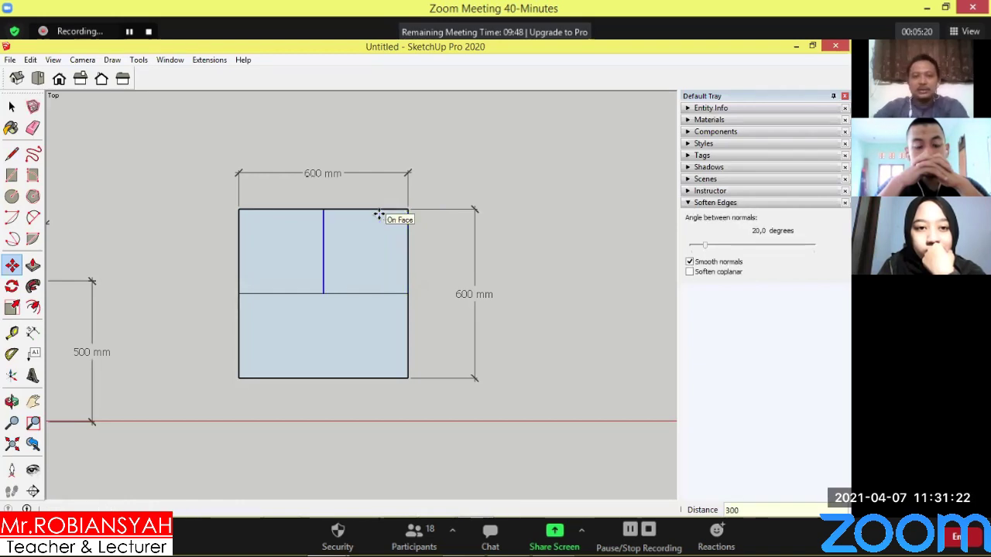
key(Escape)
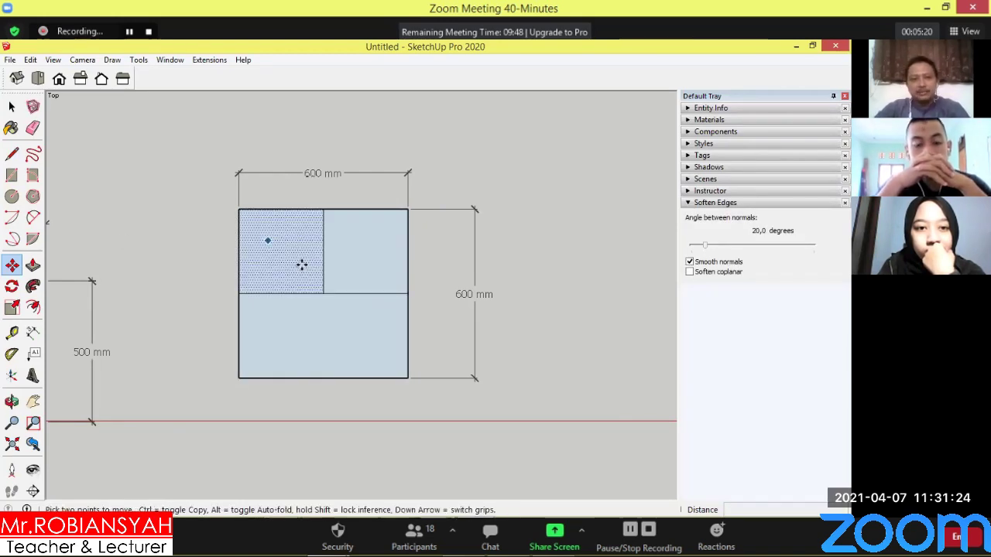
click(11, 154)
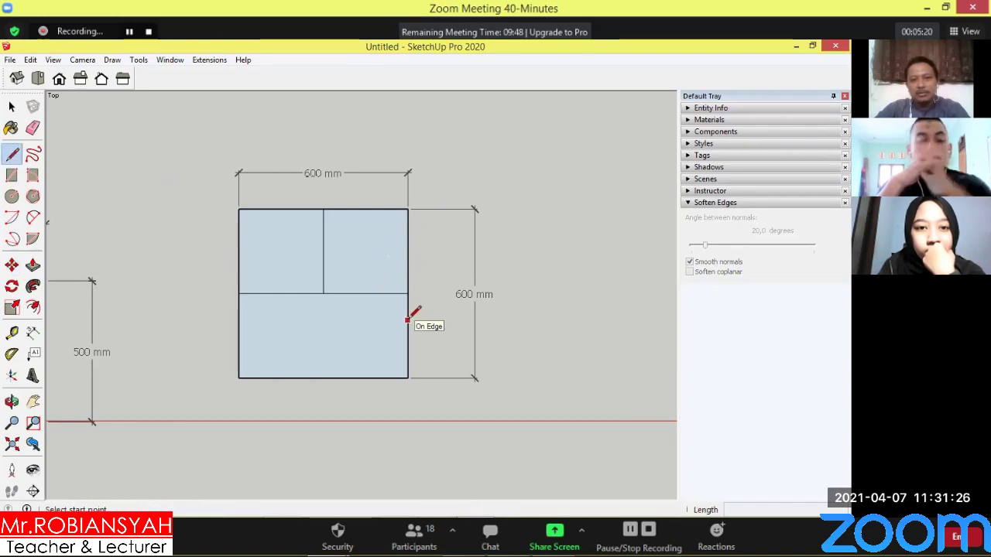
click(323, 293)
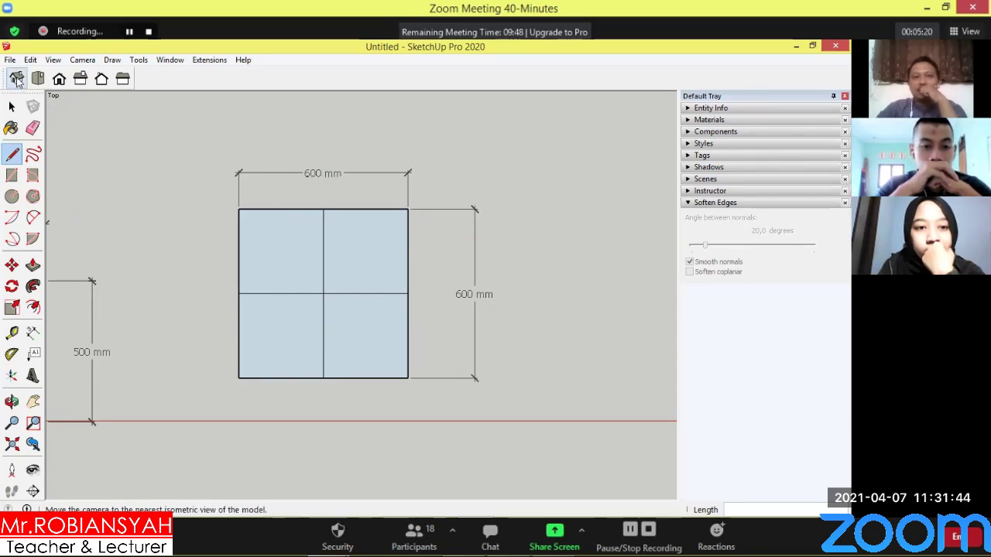
click(17, 80)
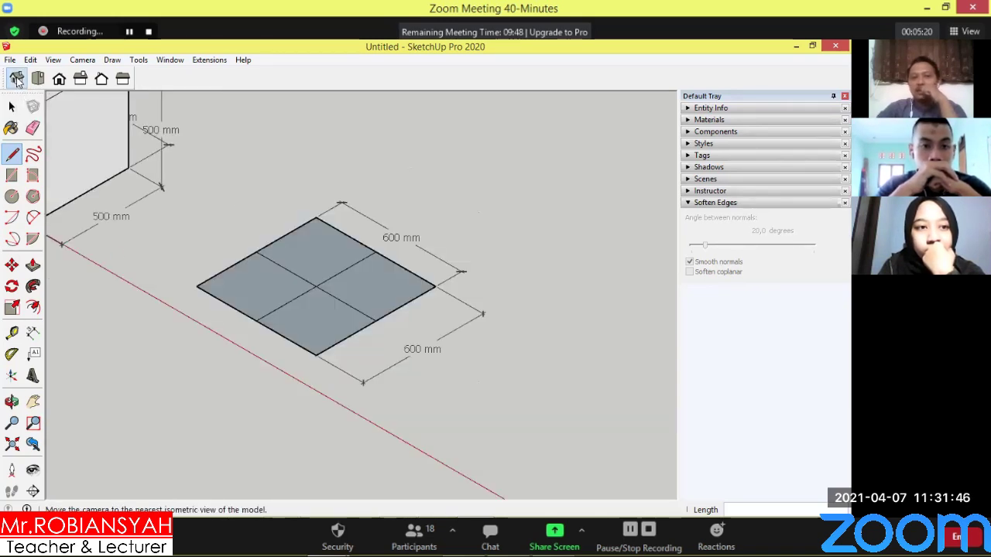
click(37, 80)
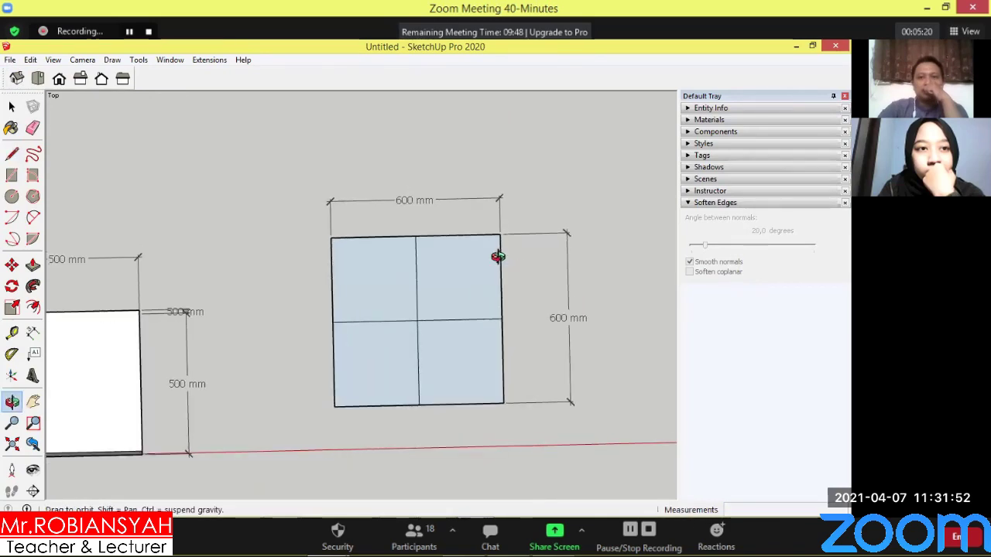
middle_drag(500, 255, 383, 98)
scroll(524, 233, down, 2)
scroll(612, 209, up, 2)
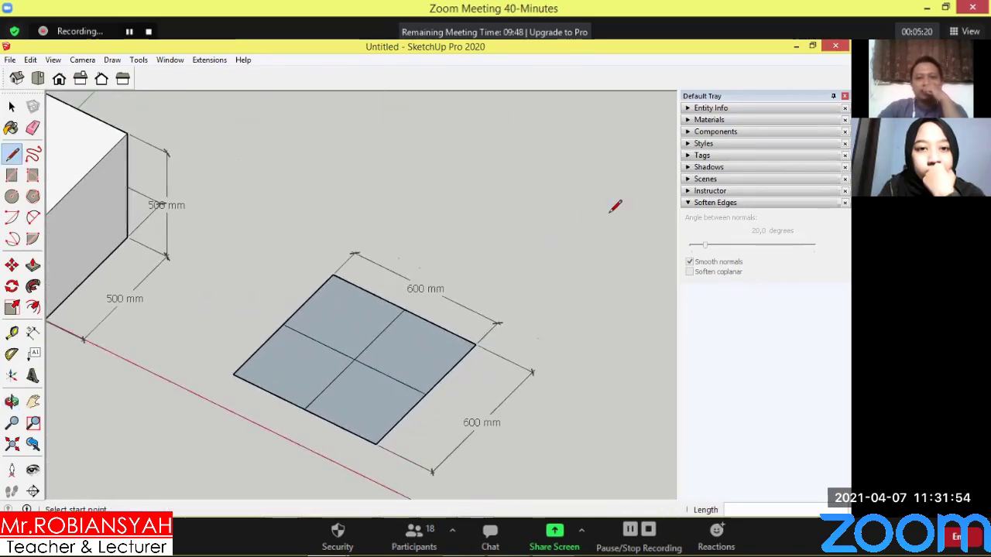
scroll(612, 209, up, 1)
click(326, 375)
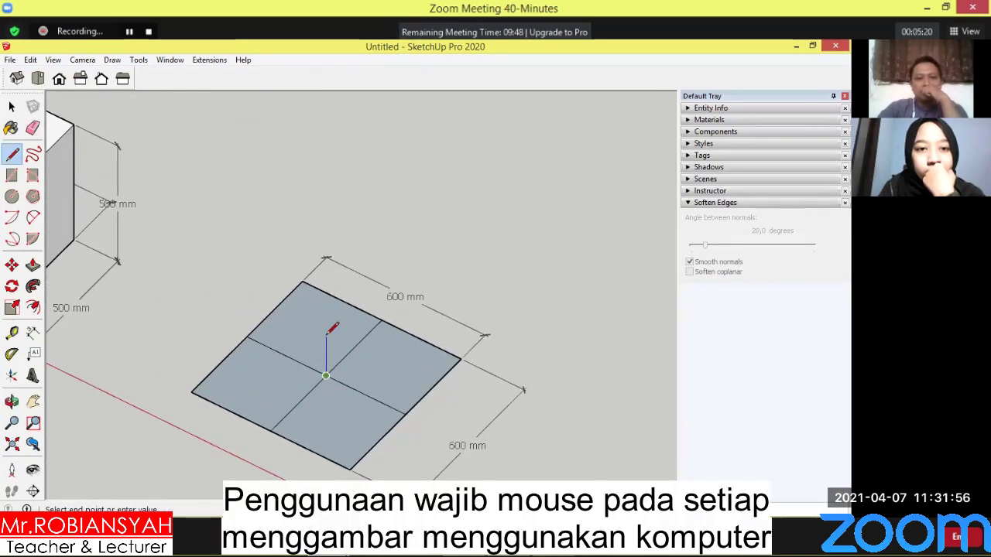
scroll(327, 323, down, 2)
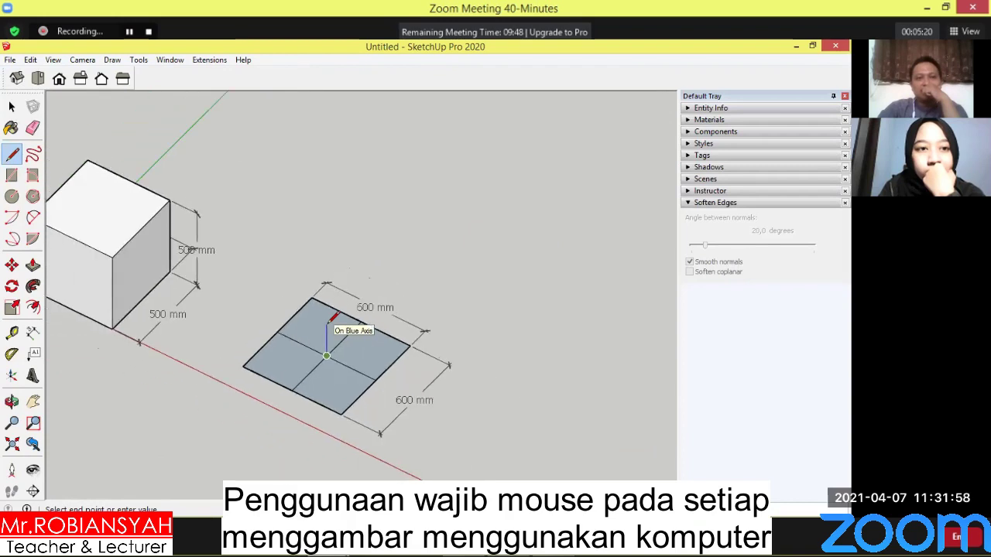
scroll(327, 323, down, 1)
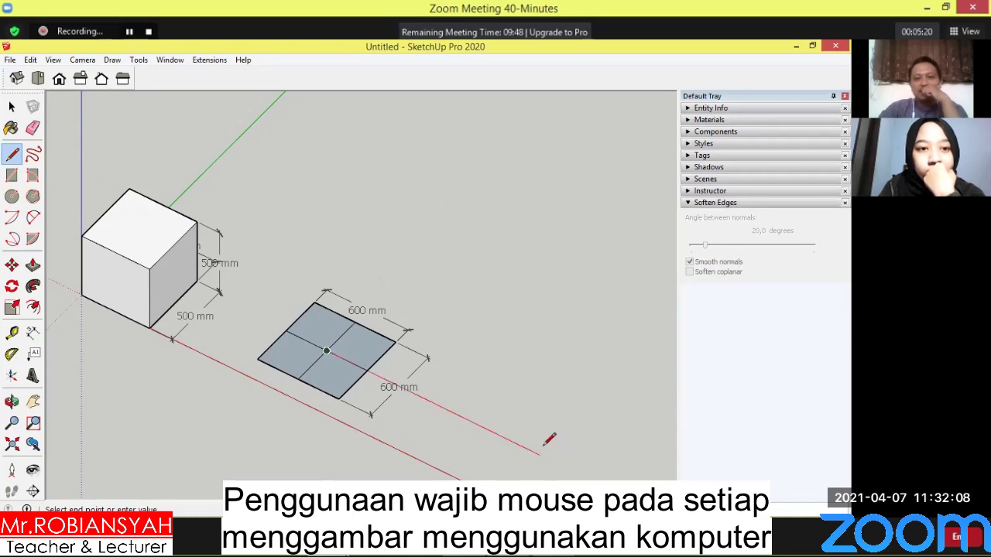
scroll(536, 438, up, 2)
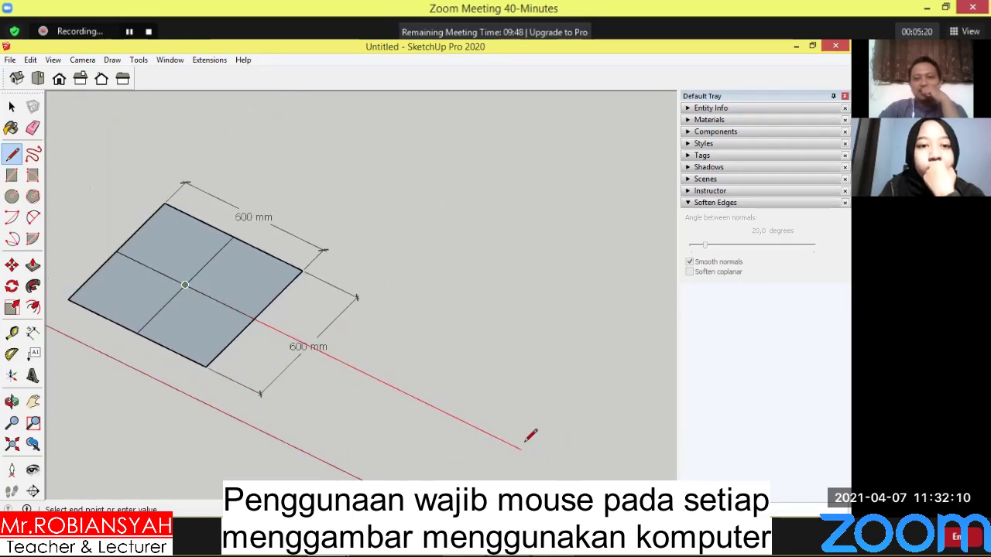
scroll(531, 439, down, 2)
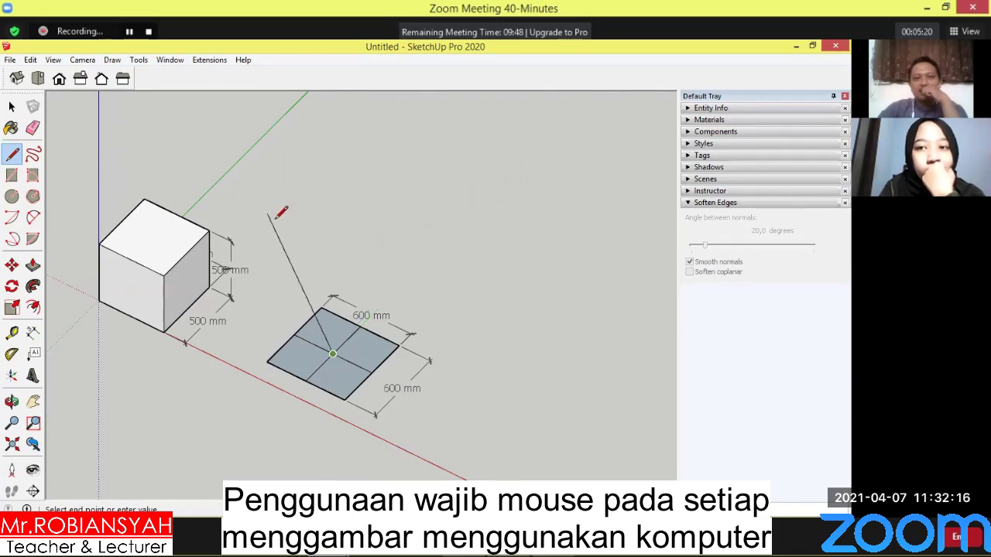
scroll(421, 212, down, 1)
scroll(418, 217, down, 2)
scroll(428, 223, up, 4)
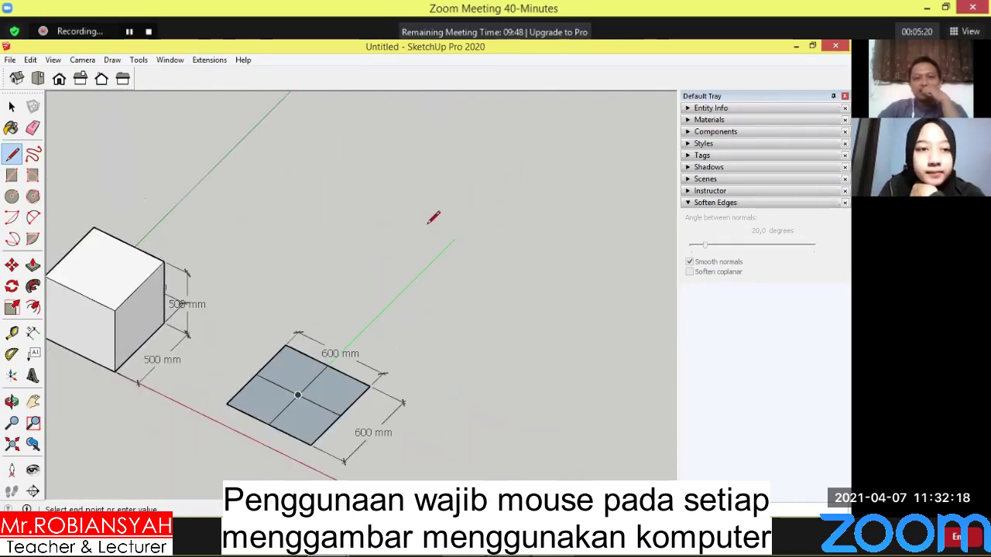
scroll(428, 223, up, 1)
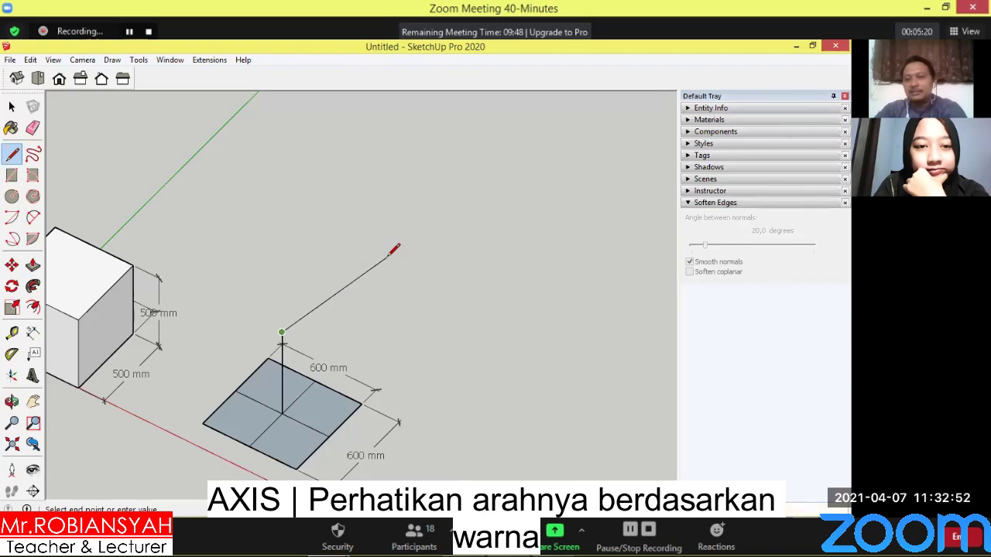
Draw edges from the apex down to the first base corners, orbiting between them.
key(Escape)
middle_drag(392, 279, 338, 217)
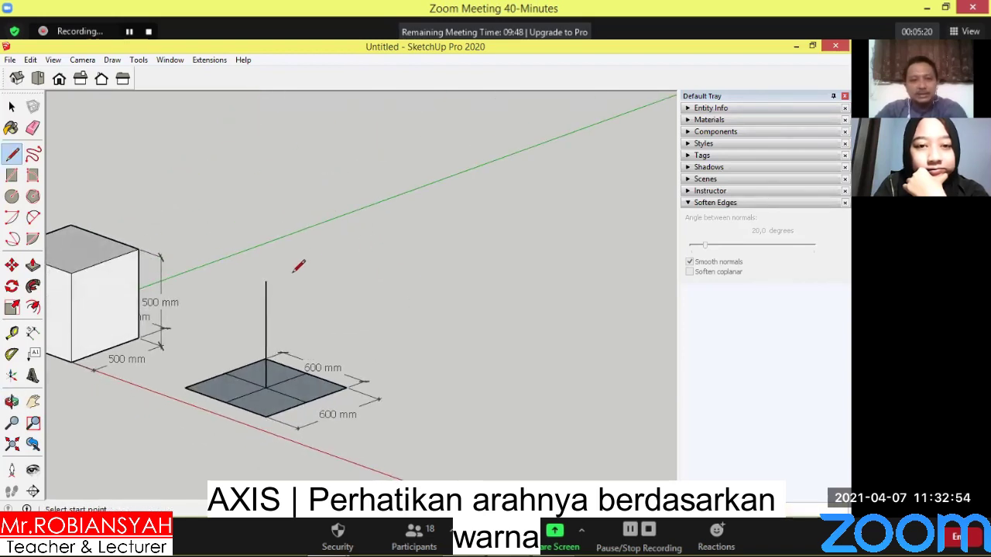
mouse_move(299, 265)
middle_down()
mouse_move(266, 248)
mouse_move(267, 300)
middle_up()
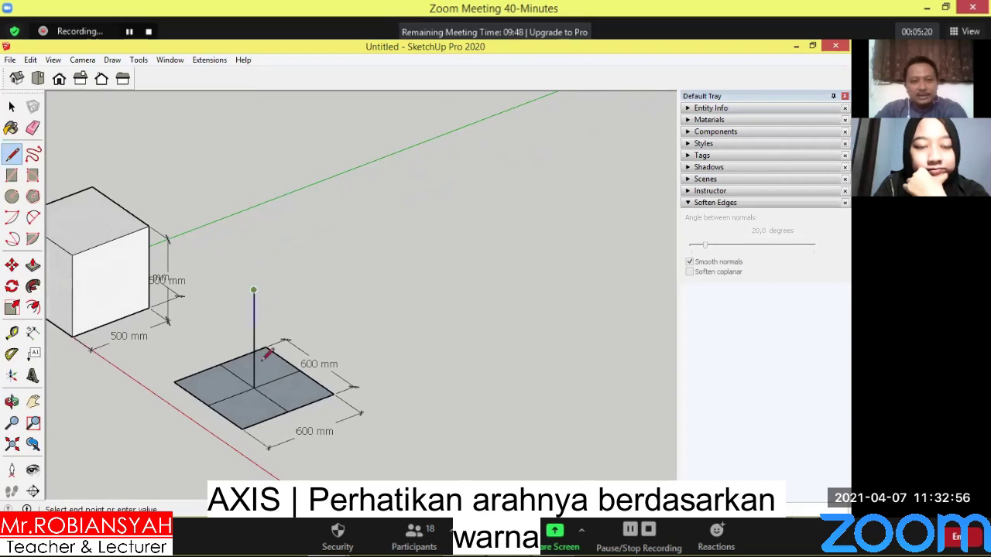
click(242, 427)
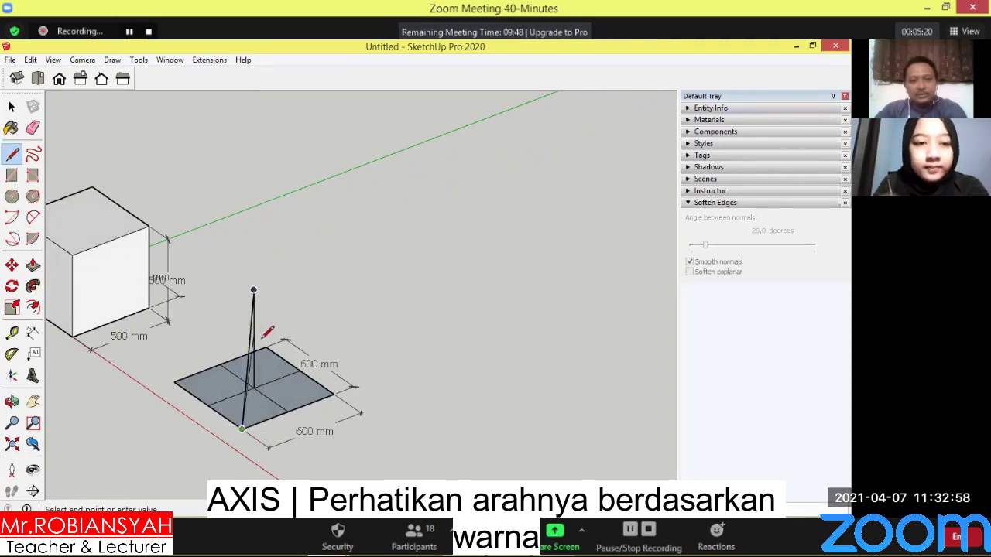
key(Escape)
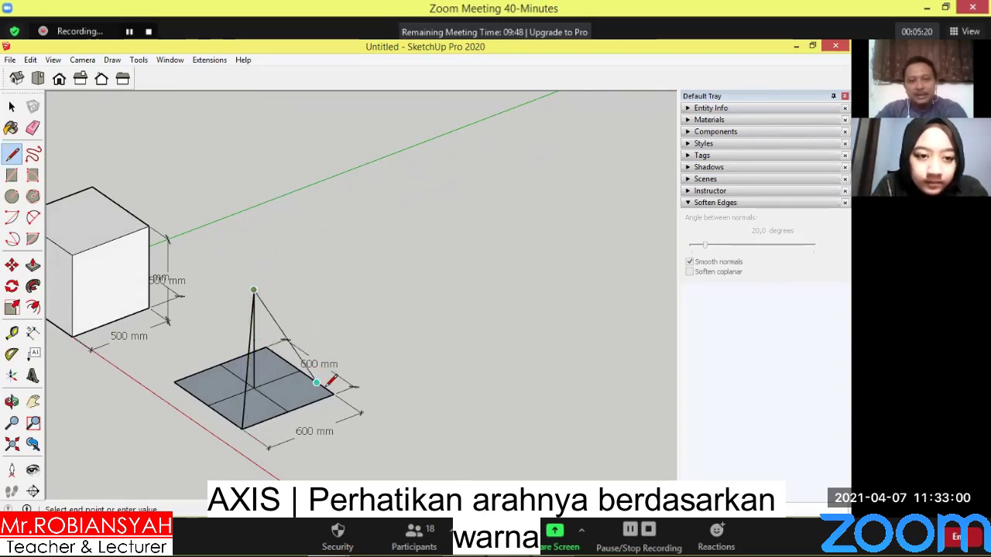
click(316, 382)
mouse_move(316, 382)
middle_down()
mouse_move(453, 327)
mouse_move(367, 308)
middle_up()
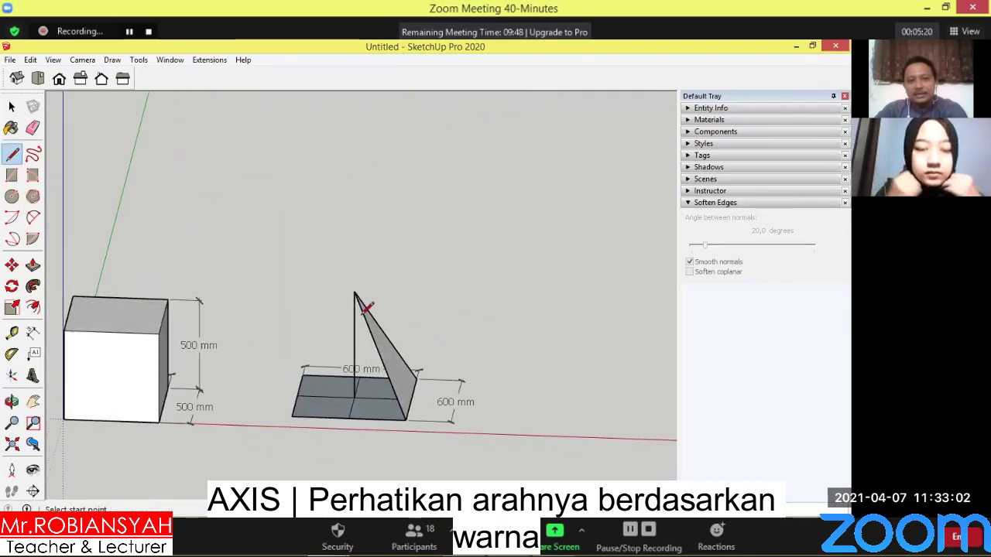
click(354, 292)
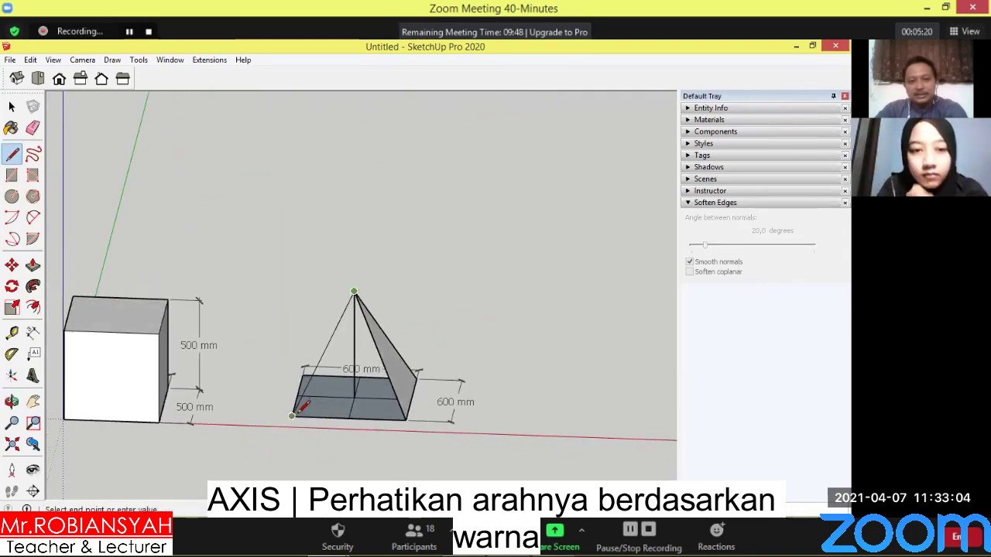
click(292, 415)
mouse_move(288, 327)
middle_down()
mouse_move(527, 392)
mouse_move(192, 314)
mouse_move(391, 318)
mouse_move(354, 278)
middle_up()
click(349, 281)
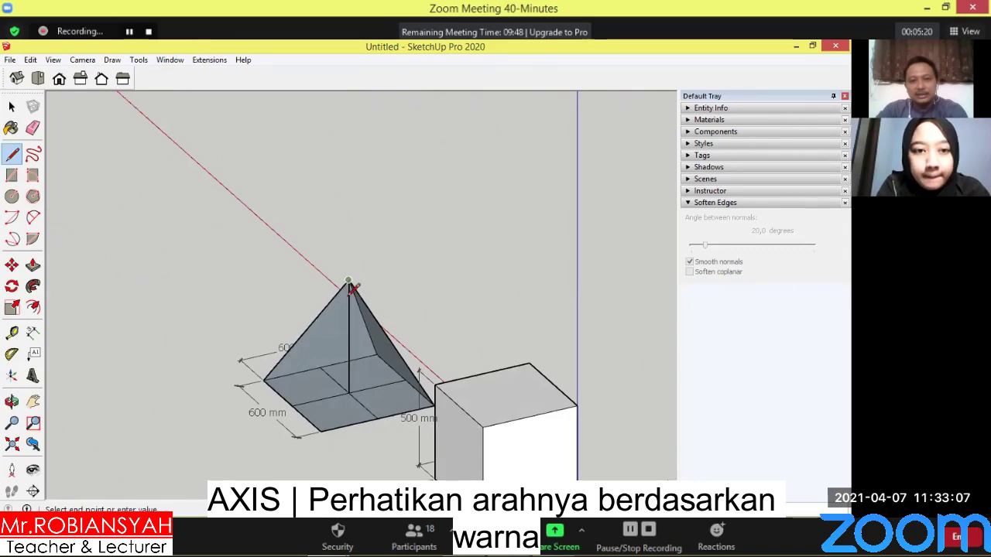
click(320, 430)
Connect the apex to the remaining corners, redoing one wrong edge to close the pyramid.
mouse_move(355, 375)
middle_down()
mouse_move(465, 358)
mouse_move(263, 388)
middle_up()
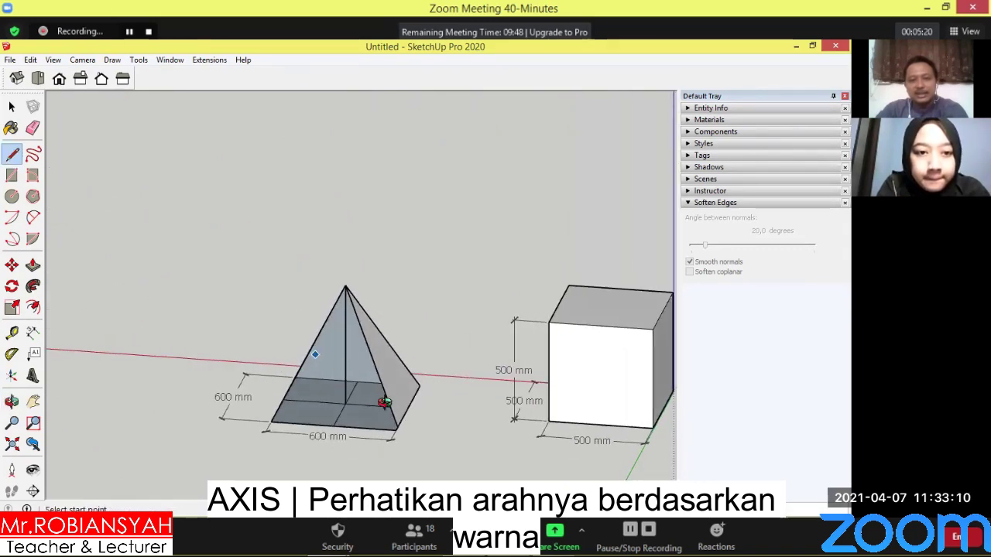
middle_drag(383, 403, 555, 364)
scroll(394, 325, up, 3)
scroll(390, 342, down, 2)
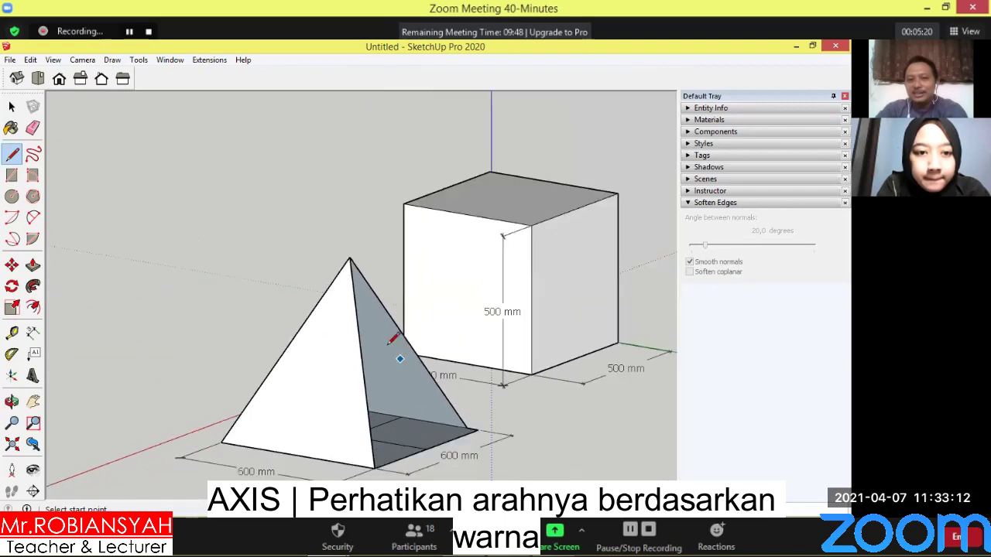
middle_drag(488, 391, 358, 403)
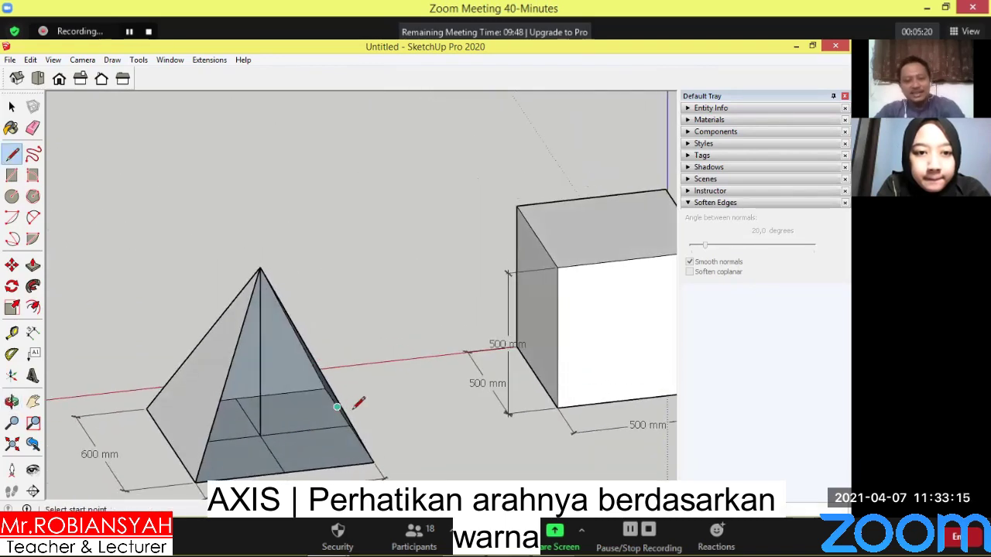
click(261, 267)
mouse_move(372, 443)
middle_down()
mouse_move(464, 380)
mouse_move(433, 426)
mouse_move(276, 456)
mouse_move(338, 409)
middle_up()
click(425, 448)
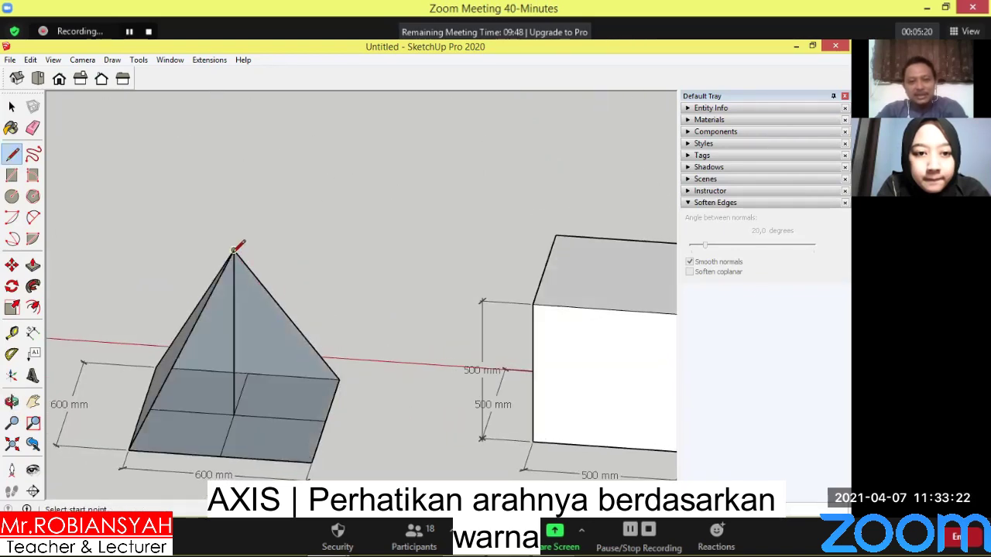
click(327, 436)
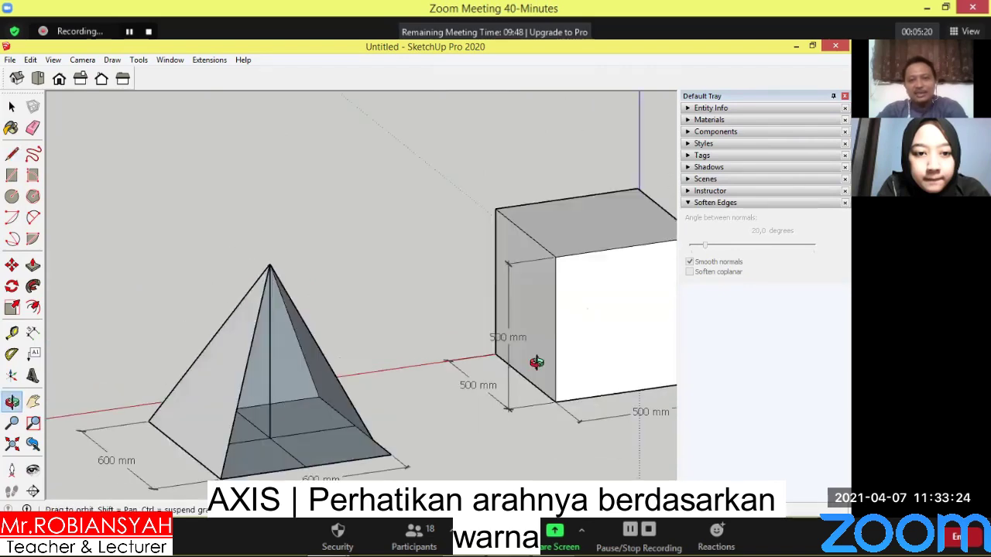
mouse_move(370, 403)
middle_down()
mouse_move(645, 357)
mouse_move(519, 389)
middle_up()
key(ctrl+z)
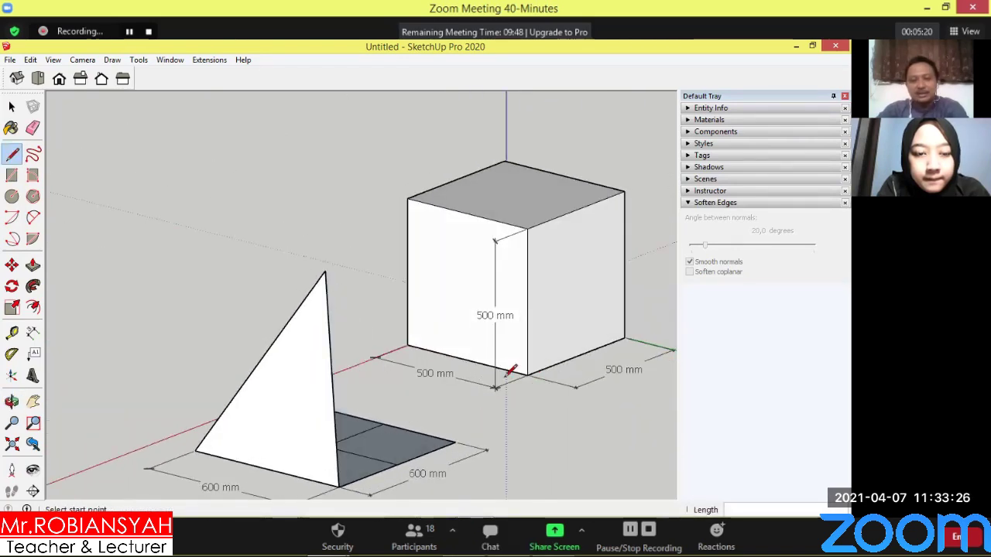
click(325, 271)
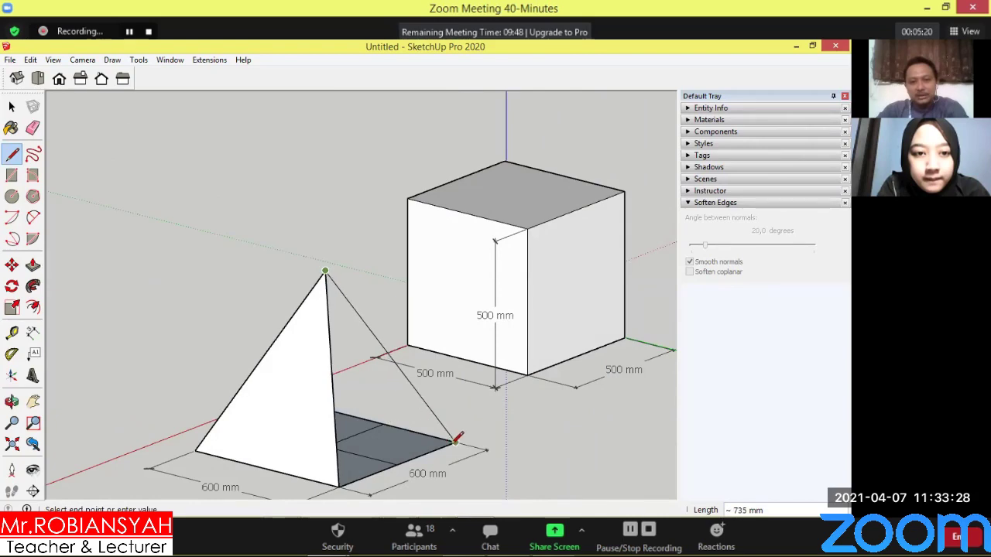
click(456, 442)
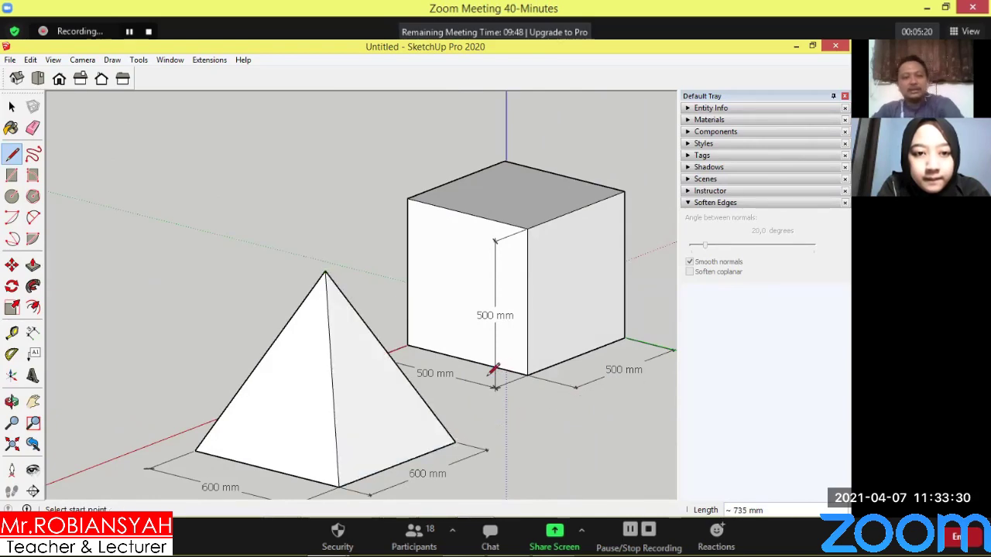
middle_drag(449, 393, 237, 392)
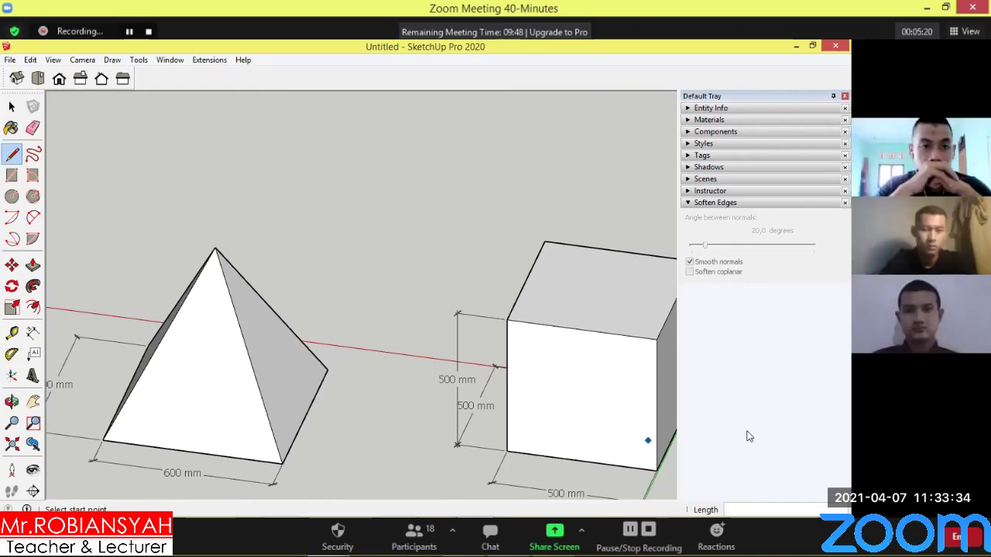
middle_drag(292, 358, 421, 303)
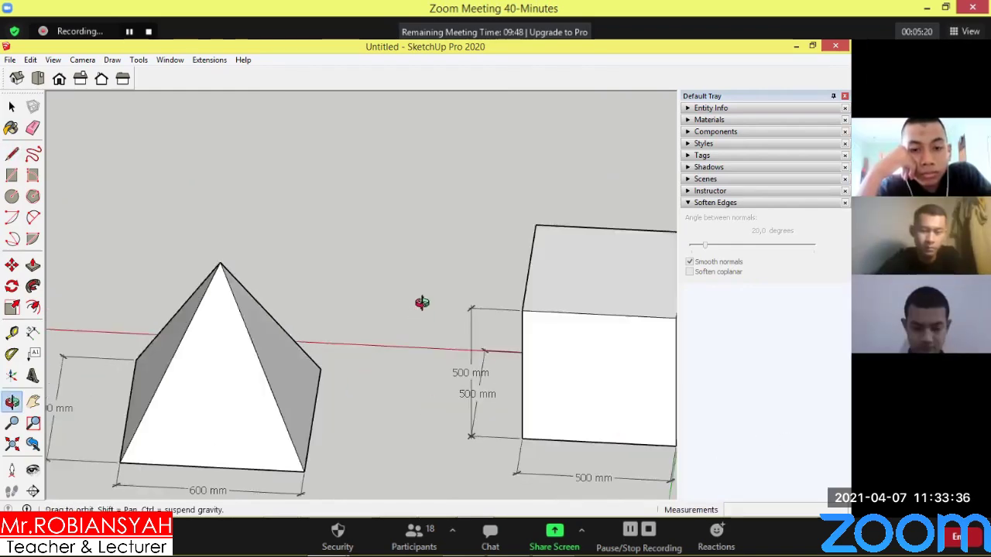
mouse_move(321, 259)
middle_down()
mouse_move(371, 206)
mouse_move(405, 242)
middle_up()
scroll(333, 362, down, 3)
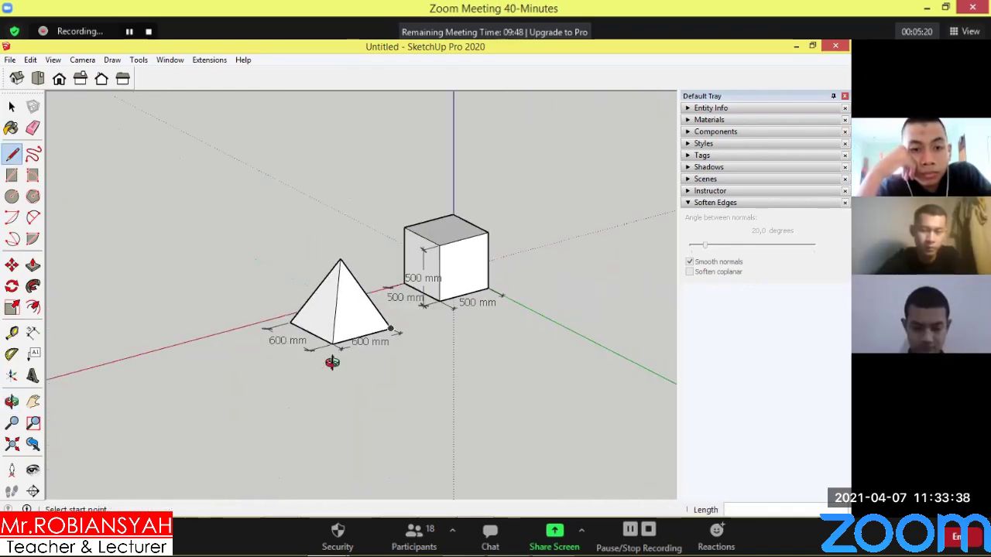
mouse_move(333, 363)
middle_down()
mouse_move(372, 248)
mouse_move(498, 178)
middle_up()
scroll(460, 203, up, 5)
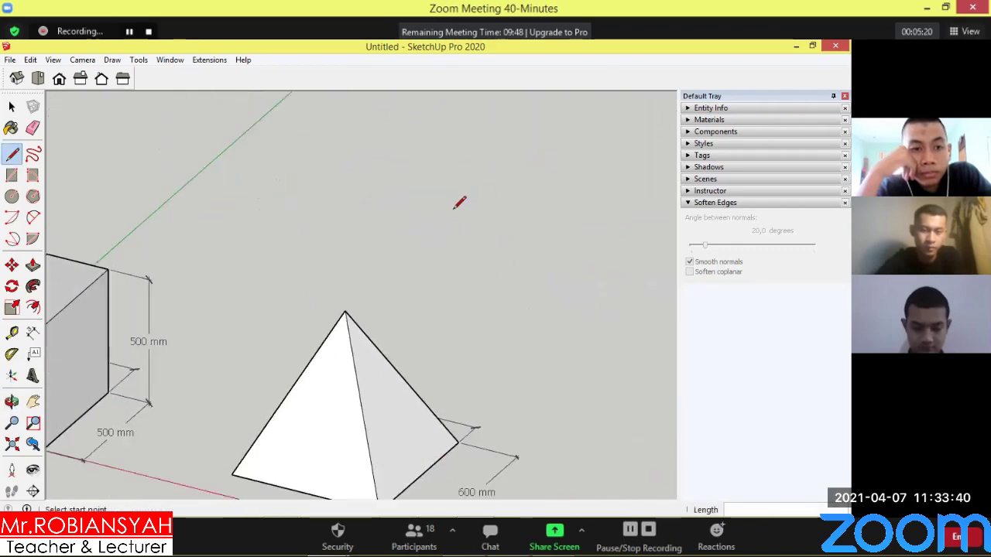
scroll(460, 203, down, 3)
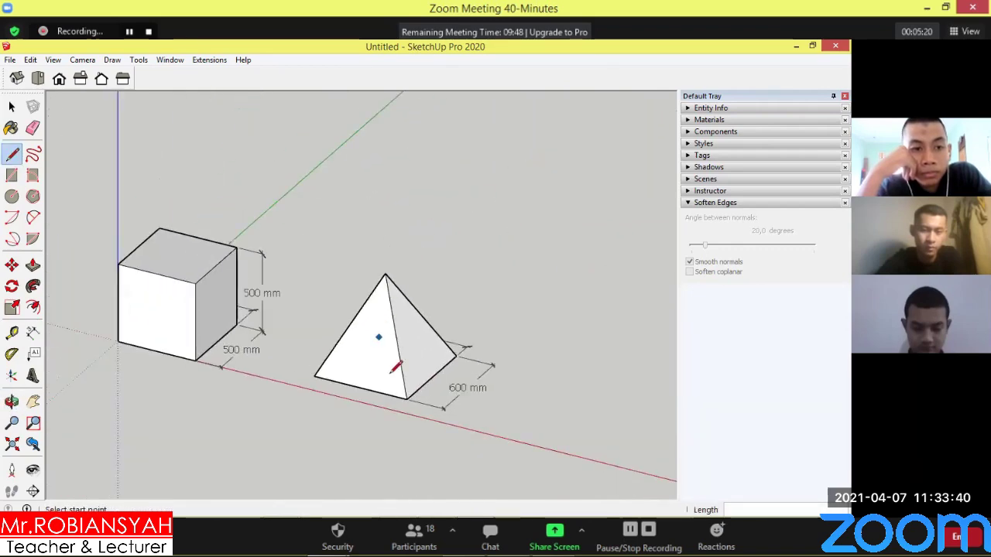
scroll(371, 380, up, 5)
scroll(356, 340, up, 3)
mouse_move(354, 331)
middle_down()
mouse_move(294, 298)
mouse_move(336, 276)
middle_up()
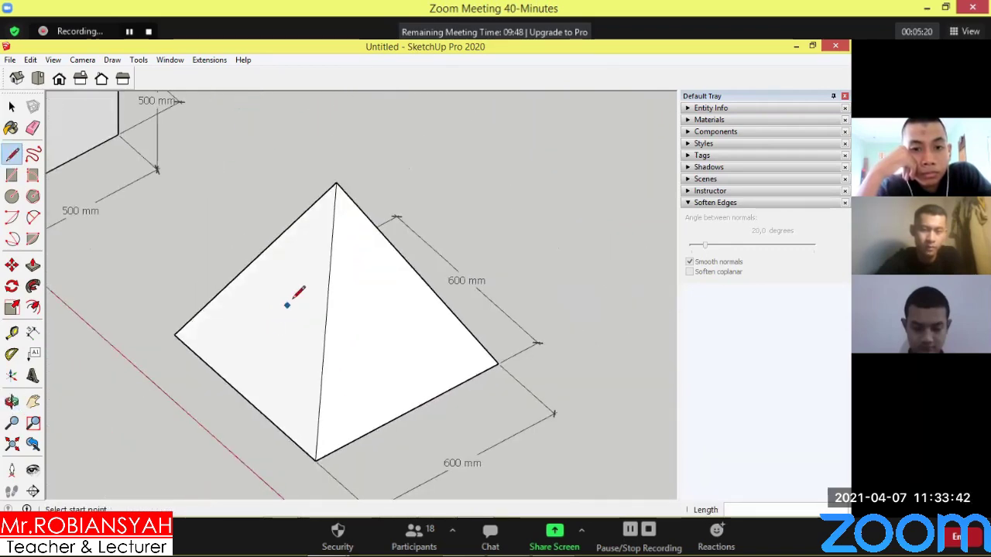
scroll(287, 305, down, 3)
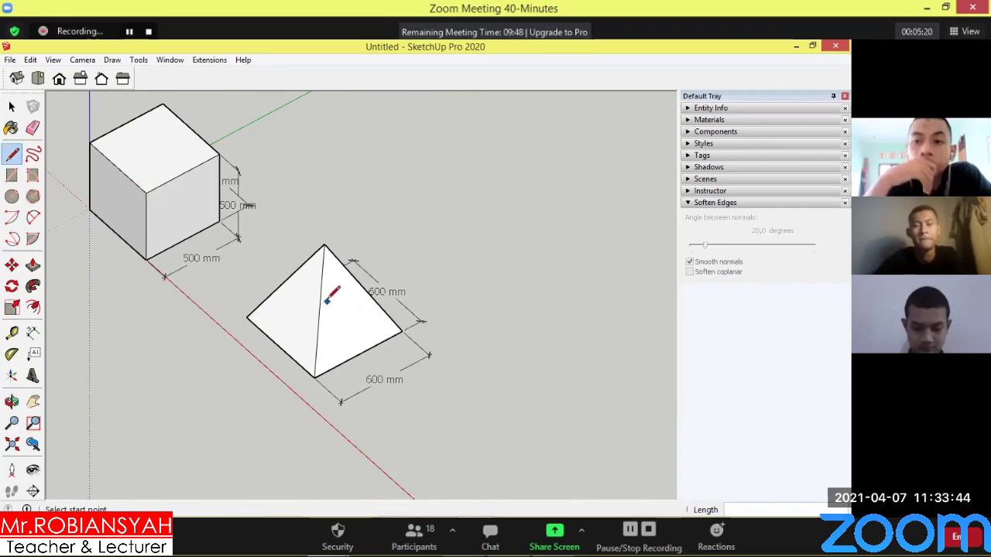
scroll(303, 283, up, 2)
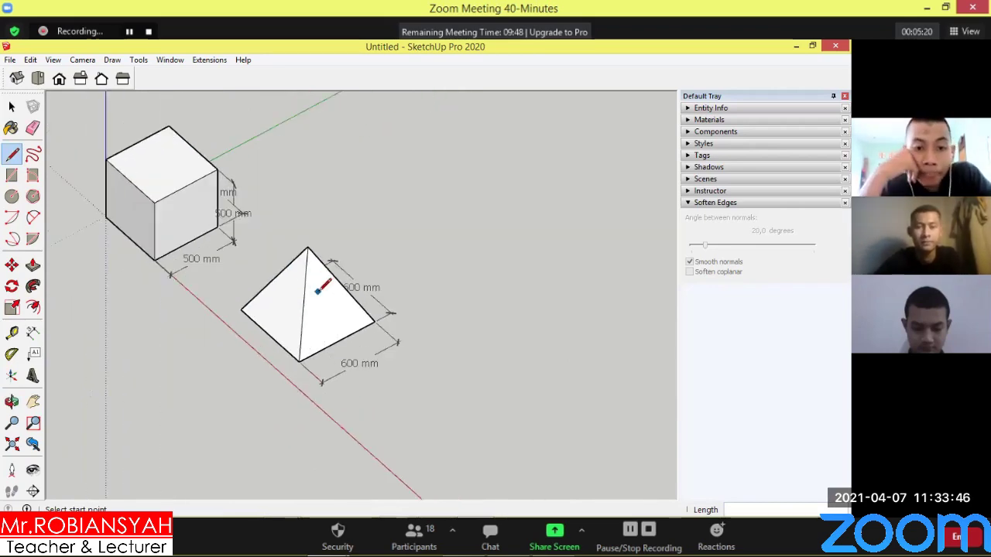
scroll(309, 289, up, 2)
mouse_move(309, 290)
middle_down()
mouse_move(287, 217)
mouse_move(243, 220)
middle_up()
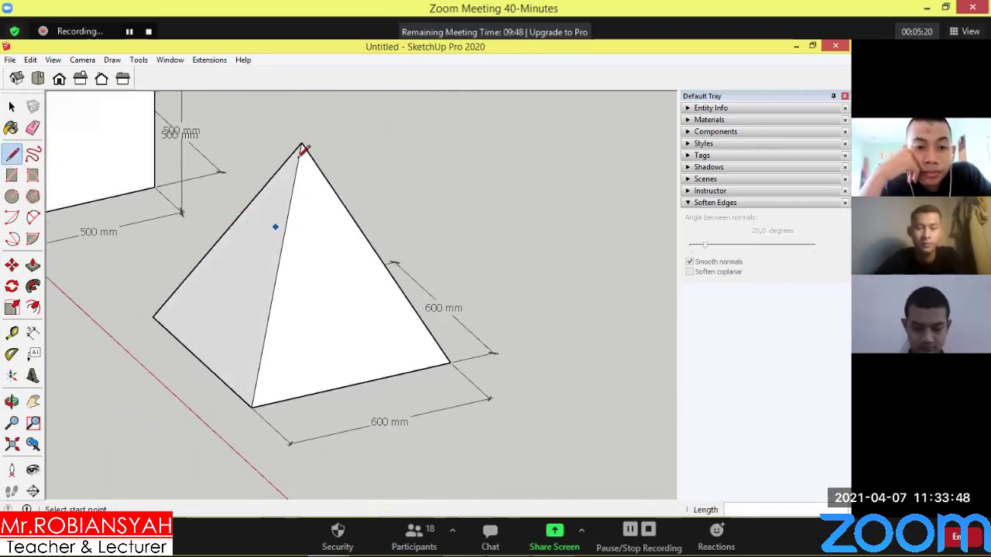
mouse_move(348, 214)
middle_down()
mouse_move(338, 274)
mouse_move(279, 232)
mouse_move(139, 257)
mouse_move(205, 238)
mouse_move(194, 232)
middle_up()
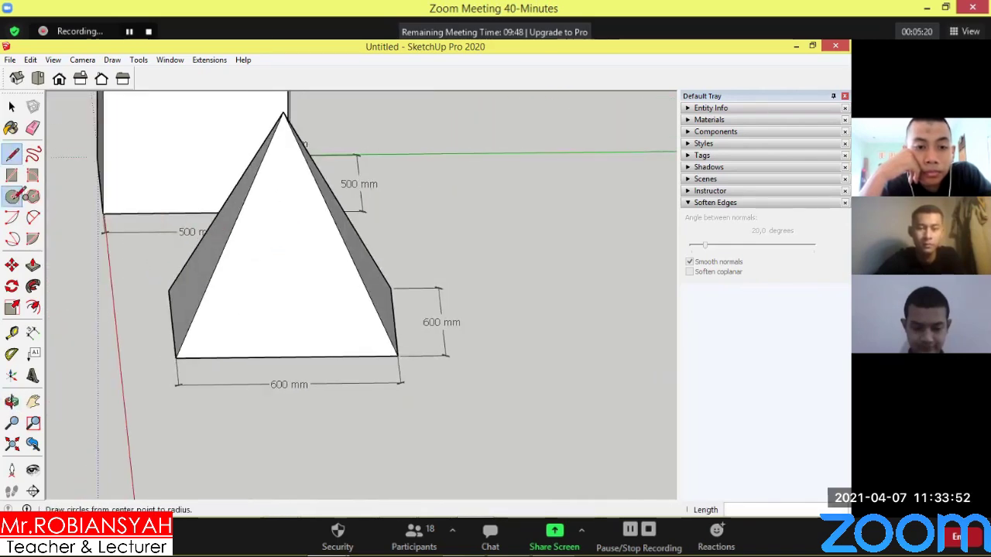
Switch to Top view and select the 500 mm cube.
scroll(225, 190, down, 3)
click(37, 78)
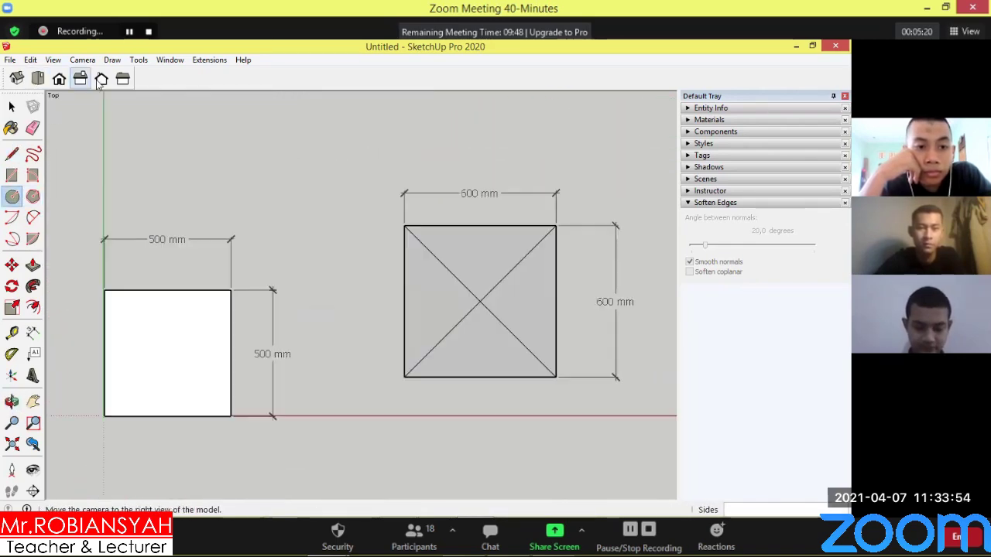
scroll(110, 94, down, 3)
scroll(113, 99, down, 2)
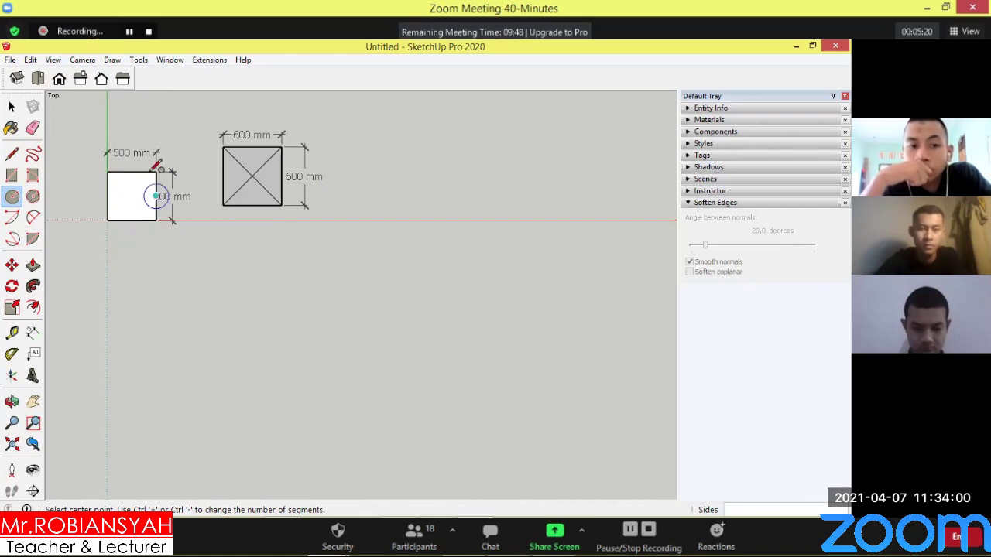
scroll(90, 136, up, 1)
scroll(89, 143, up, 2)
scroll(88, 144, down, 1)
scroll(88, 144, down, 1)
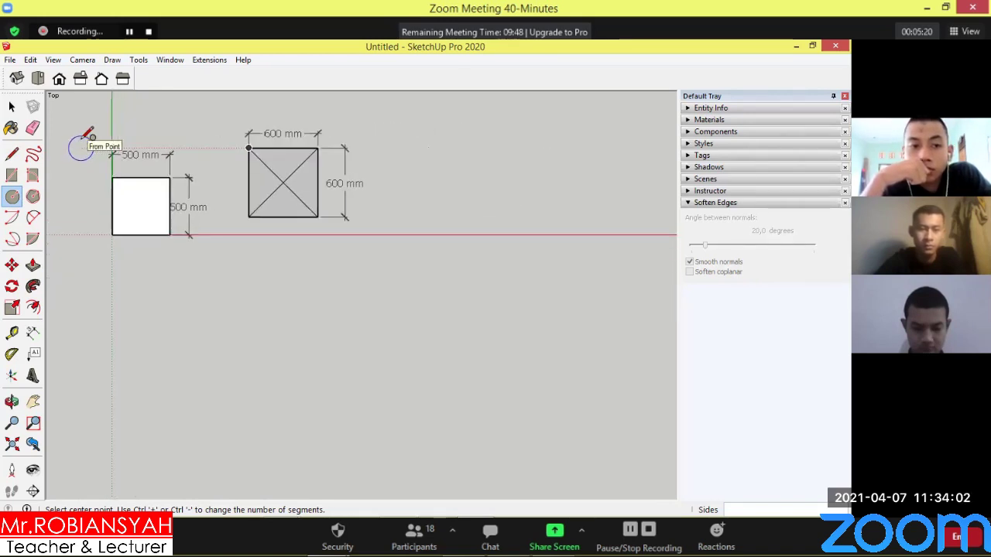
click(10, 107)
drag(85, 129, 200, 246)
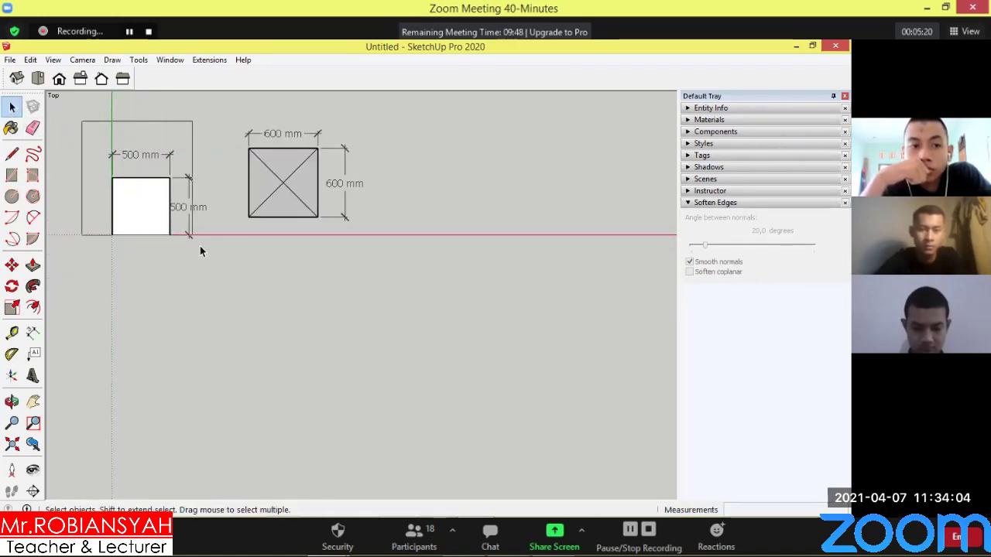
Move the cube to the right of the pyramid and start a circle at the origin.
click(12, 265)
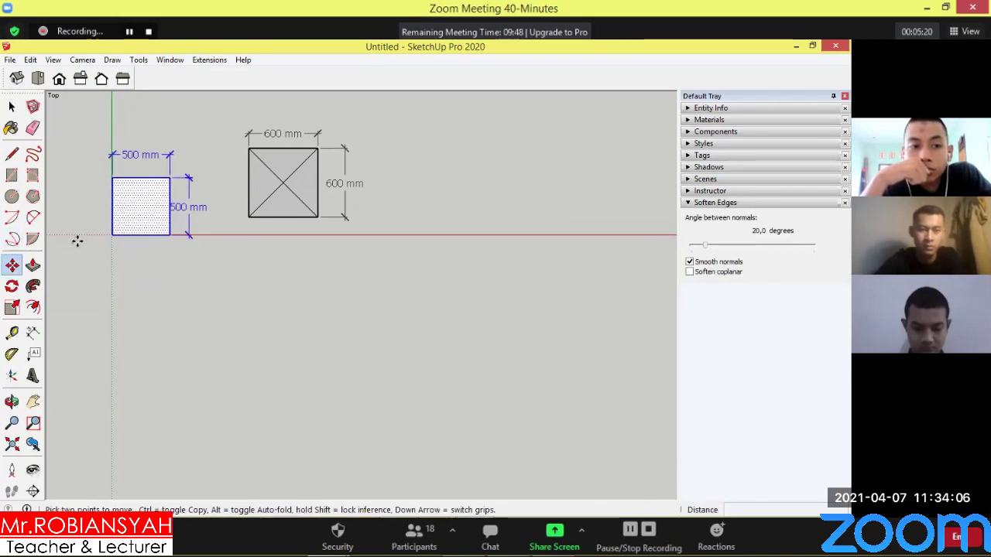
click(112, 235)
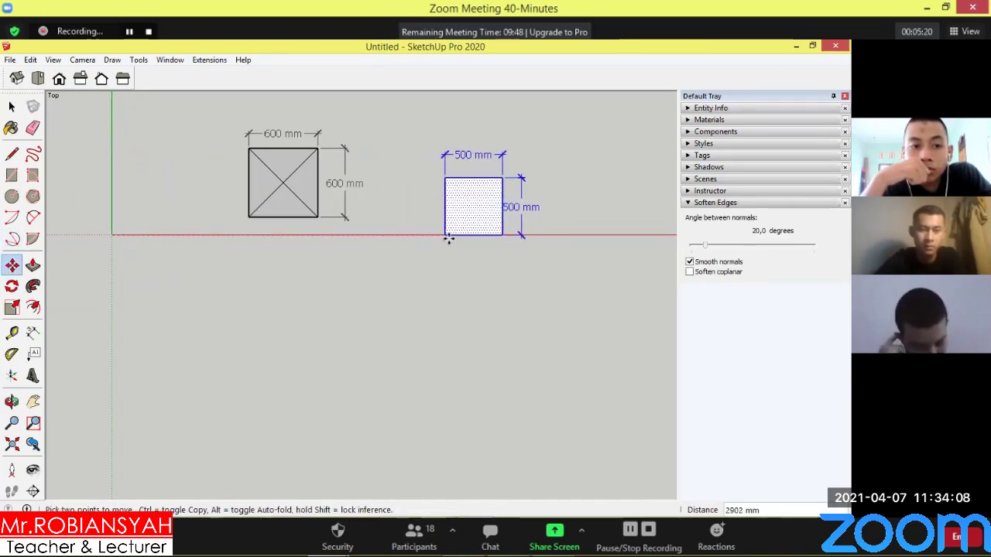
click(452, 234)
scroll(184, 204, down, 1)
scroll(67, 219, up, 2)
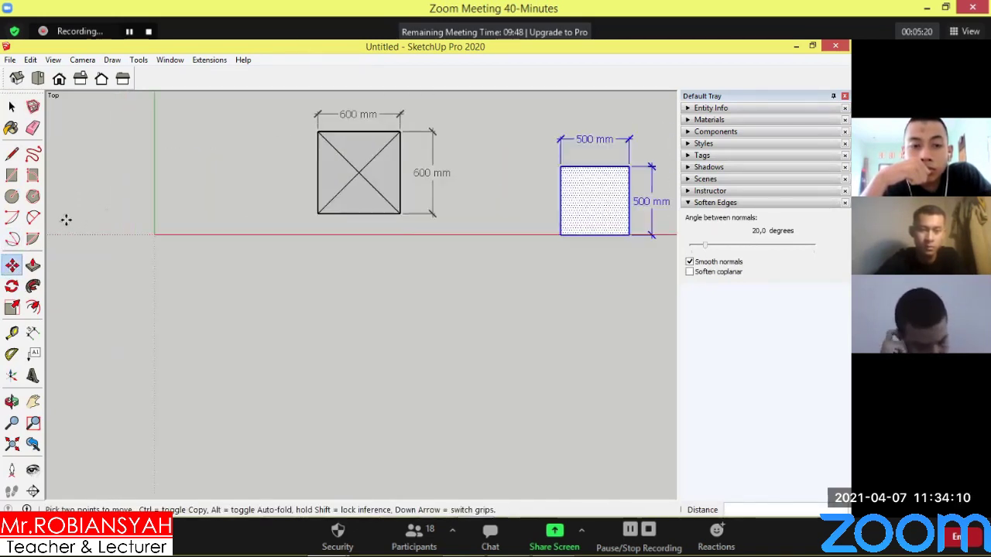
scroll(67, 219, up, 3)
click(12, 197)
click(201, 241)
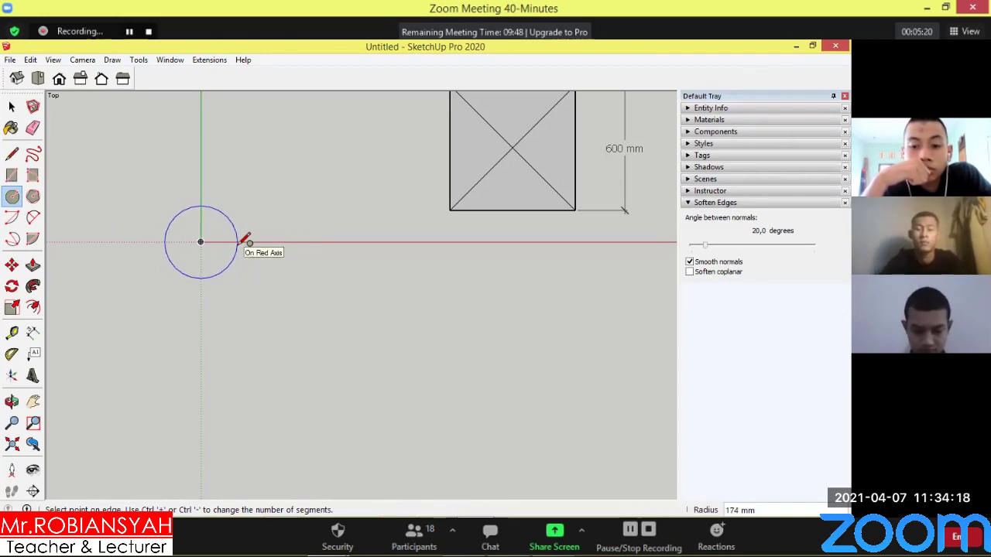
text(100)
Set the circle's radius to 100 mm and orbit to a tilted 3D view.
key(Return)
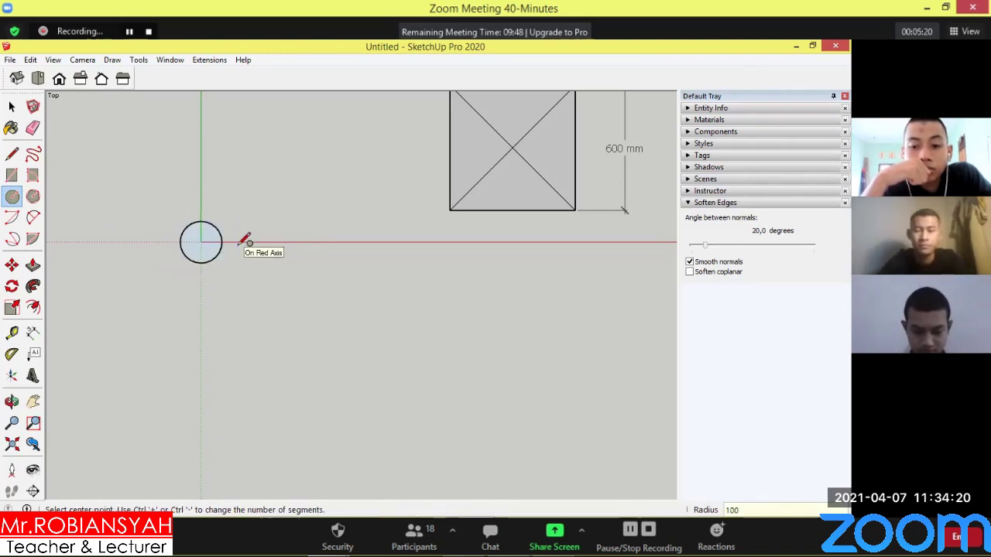
scroll(198, 244, up, 3)
scroll(225, 232, up, 2)
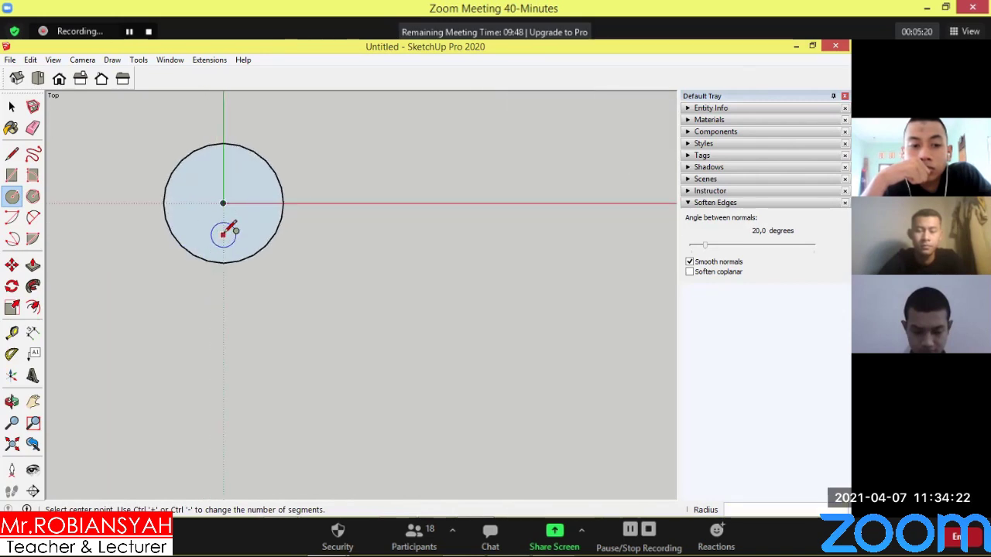
mouse_move(225, 230)
middle_down()
mouse_move(155, 93)
mouse_move(255, 165)
mouse_move(219, 133)
mouse_move(255, 210)
mouse_move(279, 324)
mouse_move(288, 195)
mouse_move(116, 206)
middle_up()
Push/Pull the circle face up 600 mm into a cylinder beside the pyramid.
key(space)
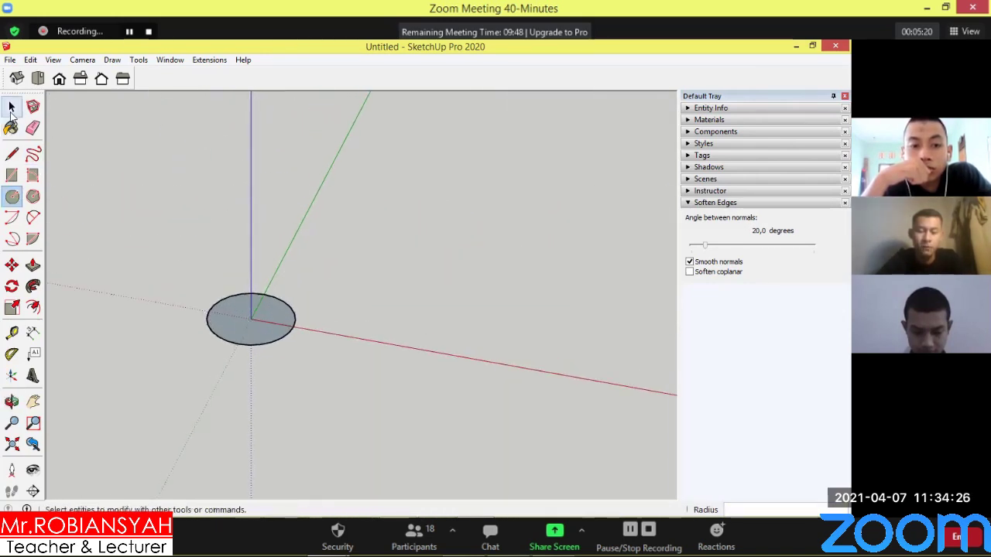
key(p)
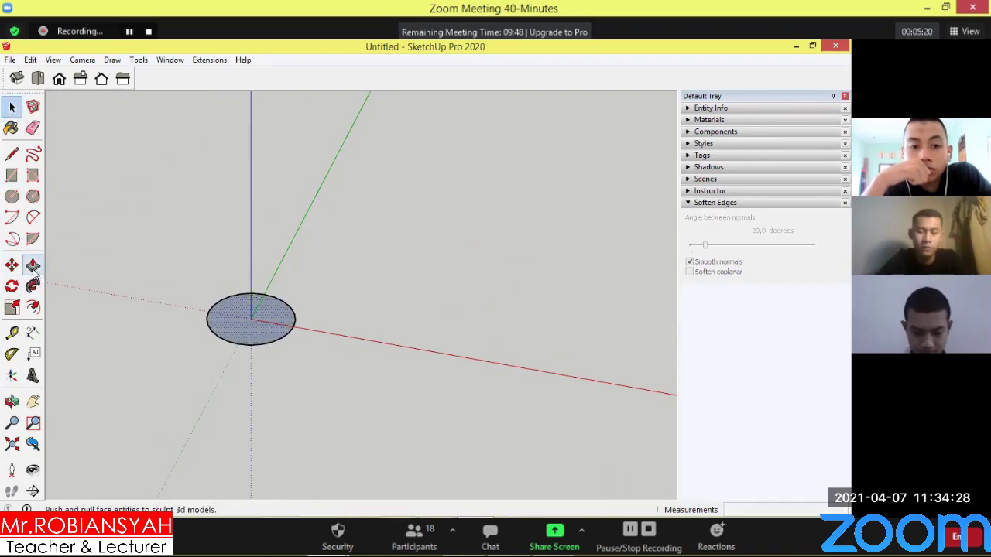
drag(267, 338, 269, 300)
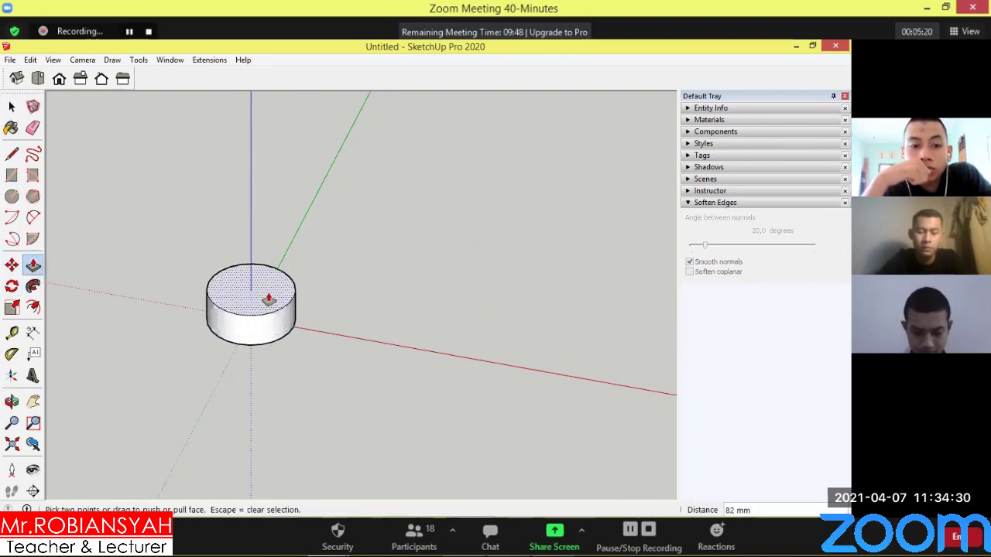
text(0)
key(Return)
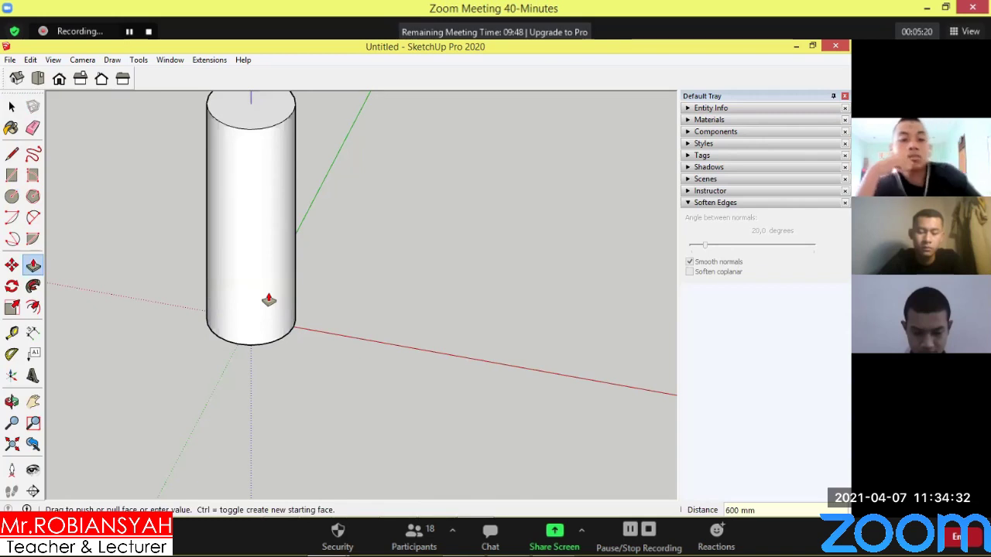
scroll(286, 325, down, 3)
scroll(310, 294, down, 2)
mouse_move(328, 261)
middle_down()
mouse_move(458, 214)
mouse_move(376, 237)
middle_up()
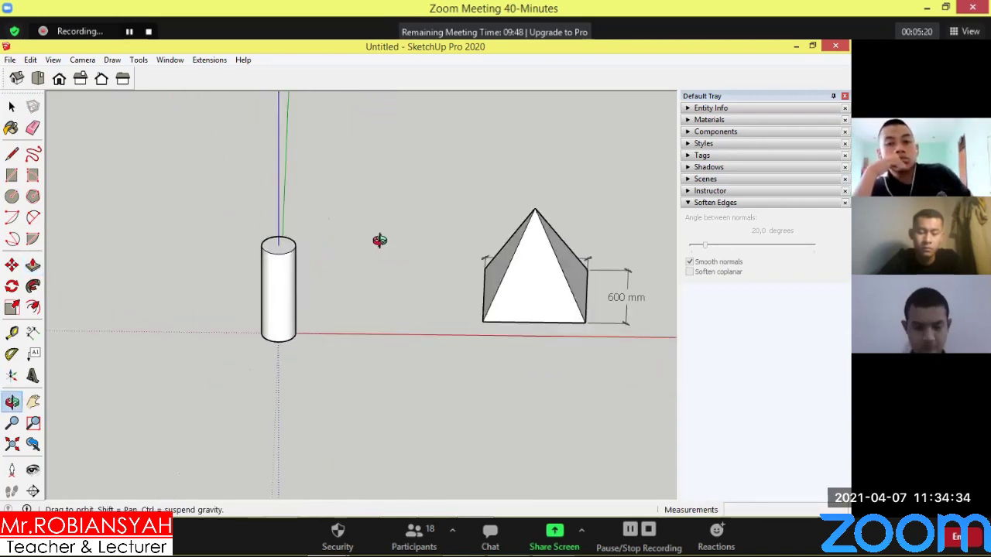
Window-select the whole cylinder and pick its base point for moving.
click(10, 106)
drag(161, 173, 368, 385)
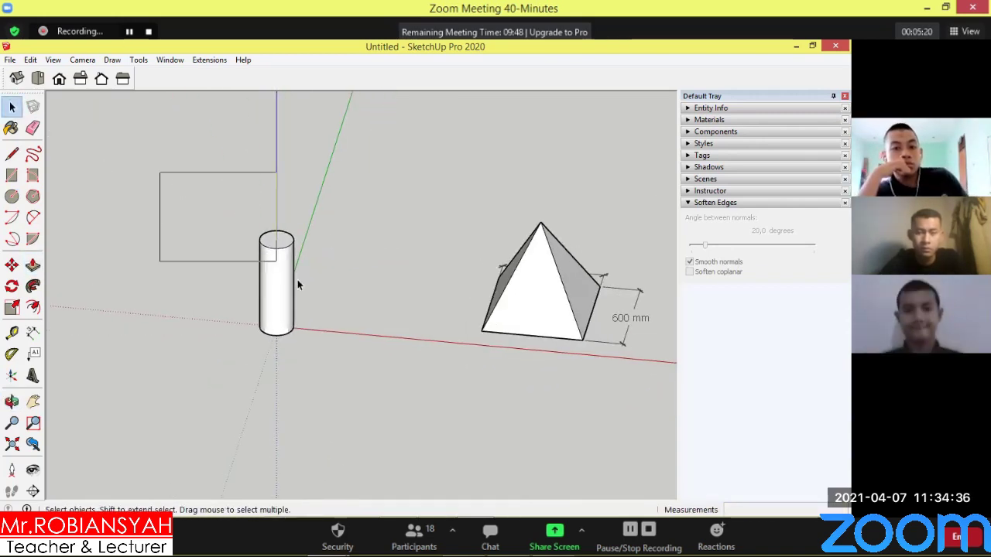
click(11, 266)
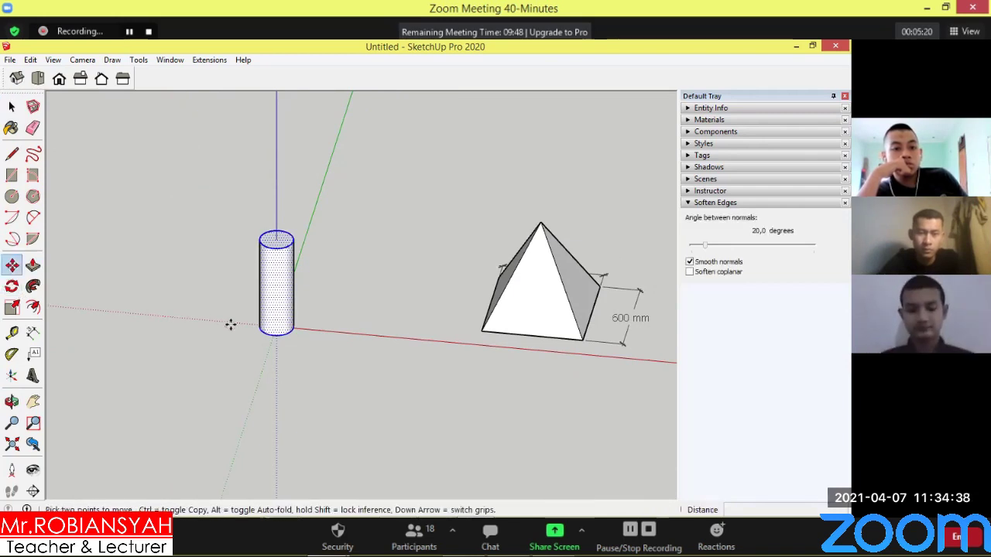
click(275, 333)
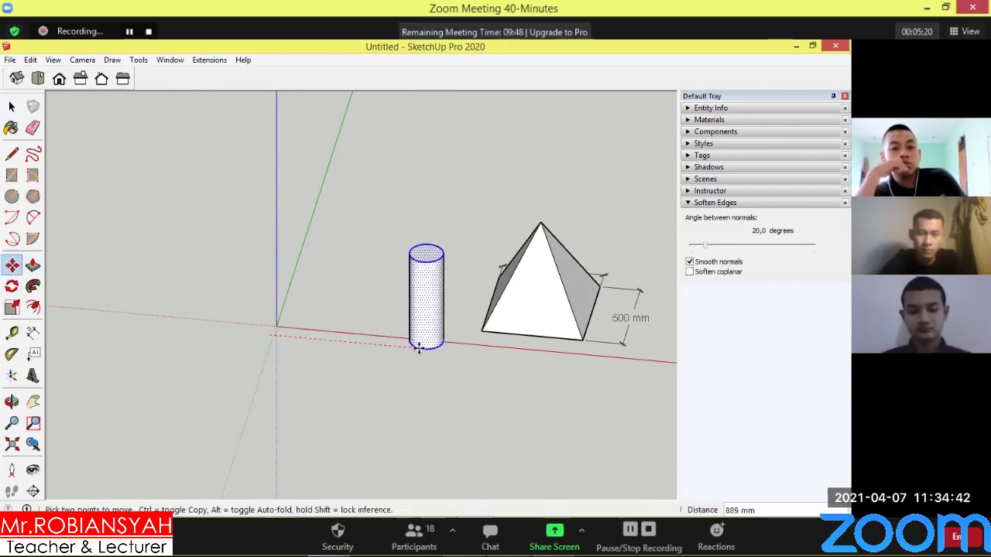
click(416, 390)
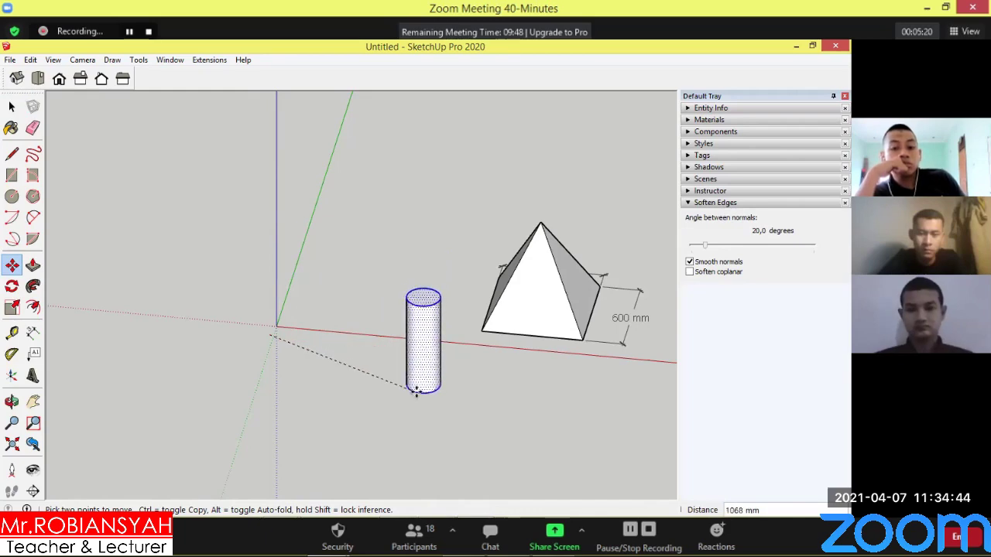
mouse_move(416, 390)
middle_down()
mouse_move(415, 131)
mouse_move(626, 458)
mouse_move(743, 440)
mouse_move(731, 426)
middle_up()
Move the cylinder along the red axis to sit beside the cube, then deselect it.
key(m)
click(472, 341)
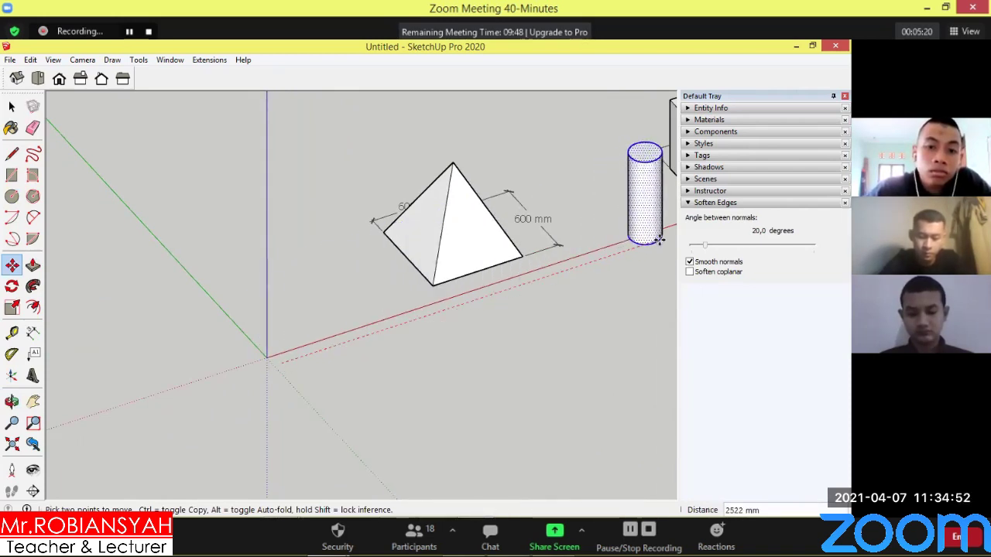
click(662, 238)
scroll(445, 336, down, 2)
scroll(593, 240, up, 1)
scroll(611, 237, up, 2)
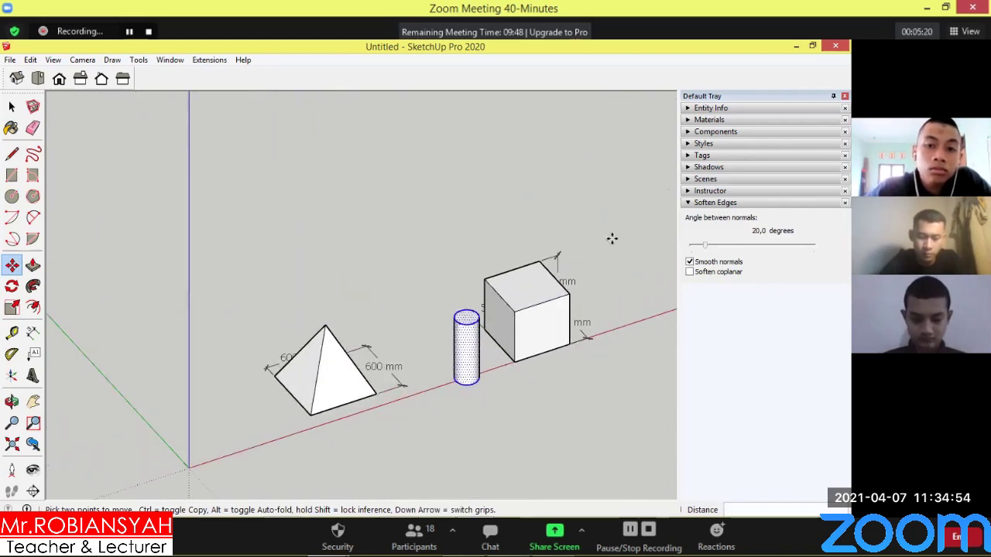
scroll(611, 237, up, 2)
click(11, 107)
click(12, 107)
Draw a door rectangle on the cube's front face from its bottom edge.
click(294, 190)
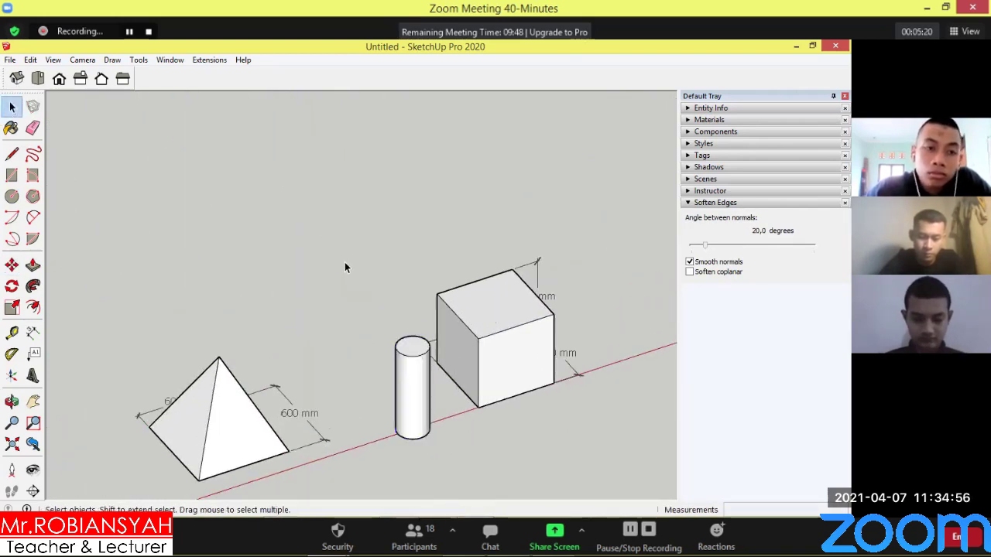
scroll(364, 309, up, 1)
scroll(271, 379, down, 1)
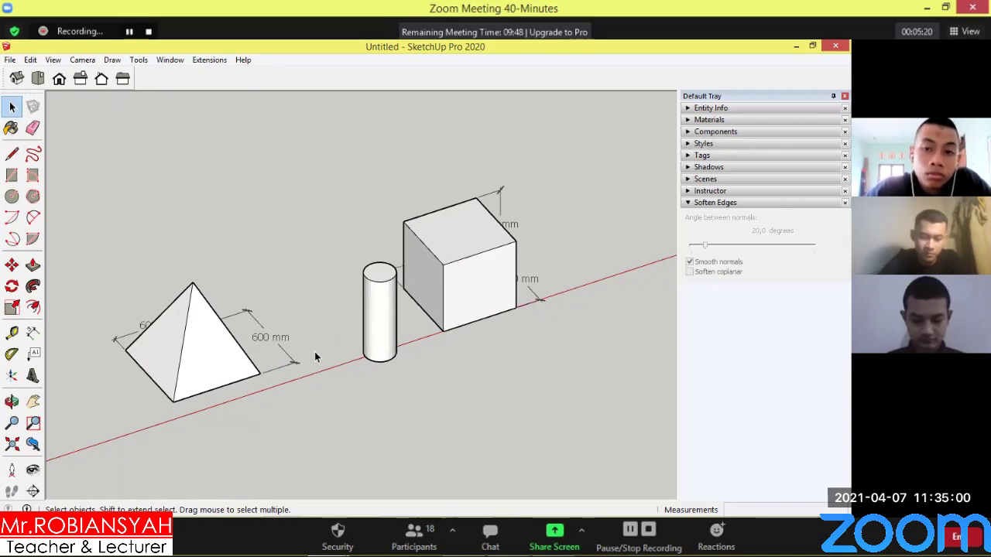
middle_drag(314, 357, 389, 338)
scroll(346, 352, up, 2)
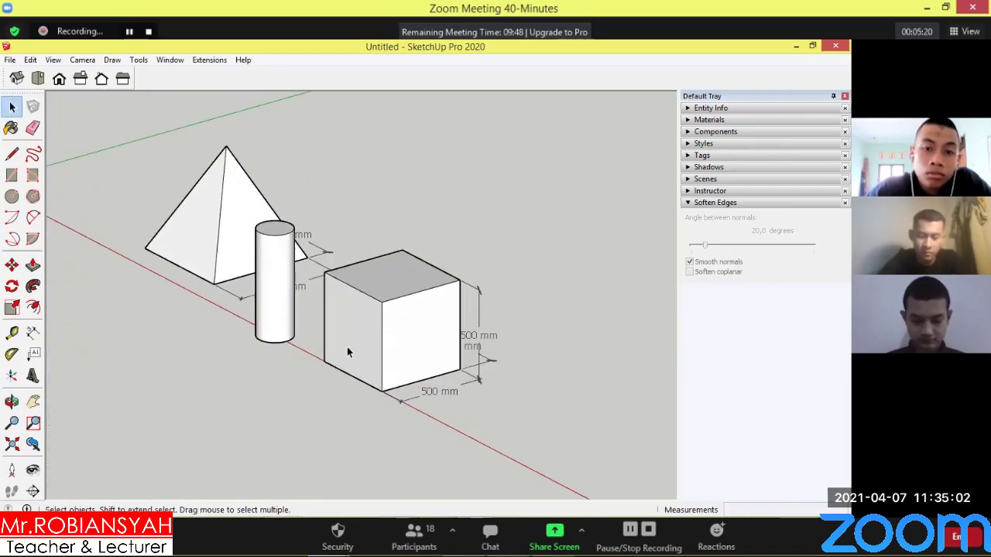
scroll(347, 348, up, 2)
scroll(387, 333, up, 2)
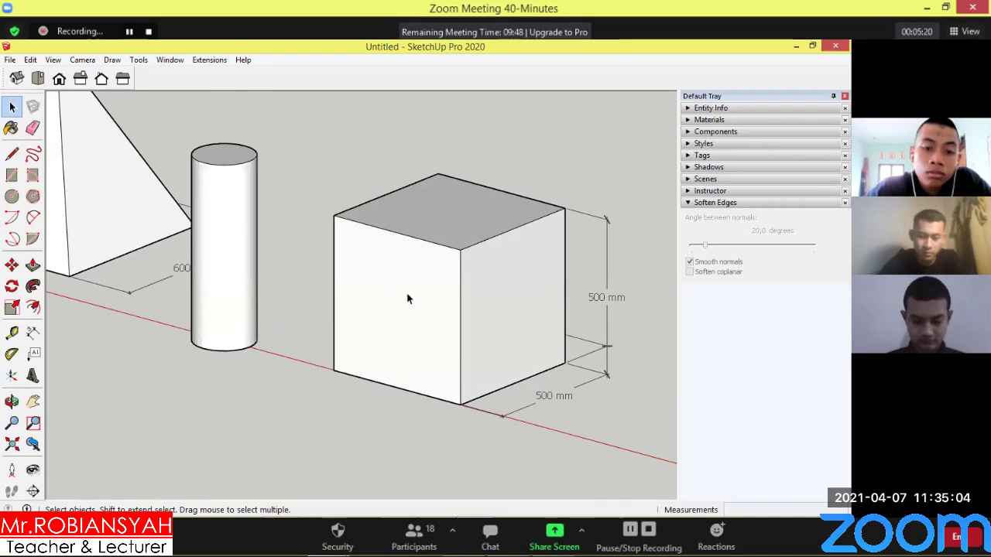
click(11, 175)
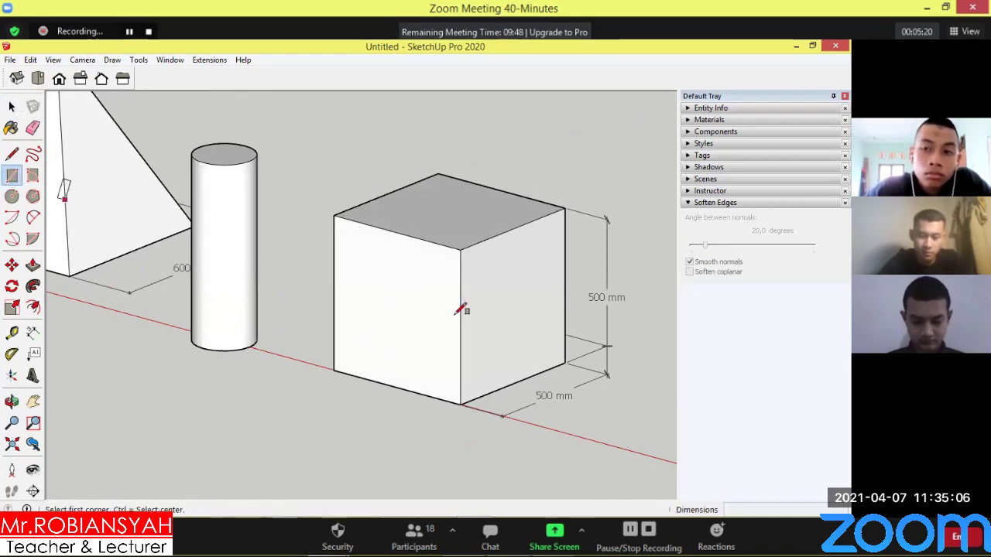
click(370, 379)
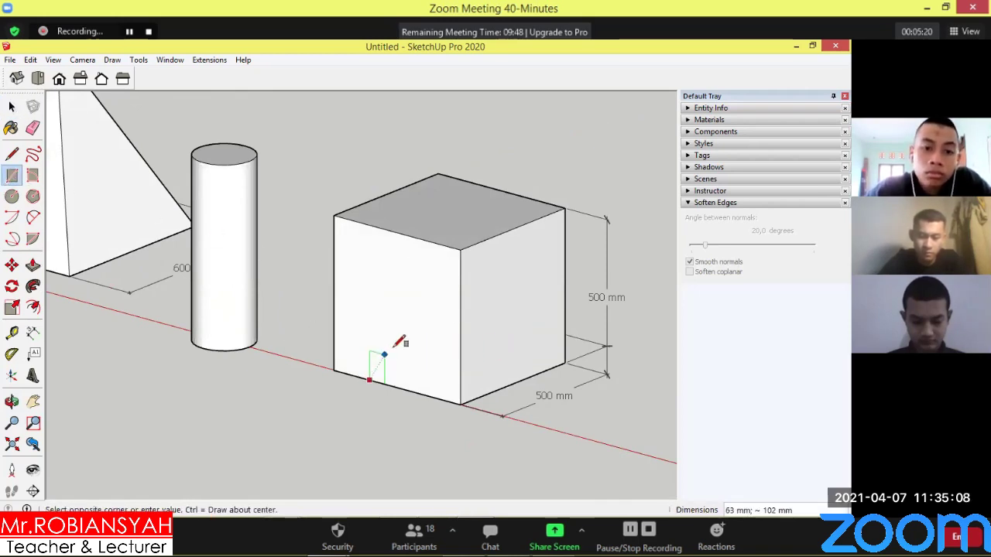
click(418, 310)
Push the door face inward to form a door opening.
click(33, 265)
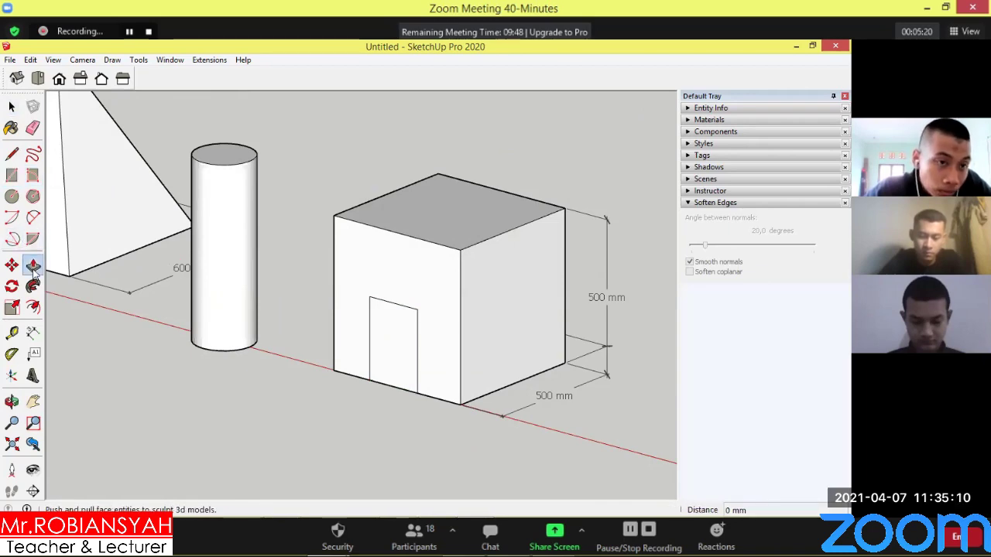
click(387, 356)
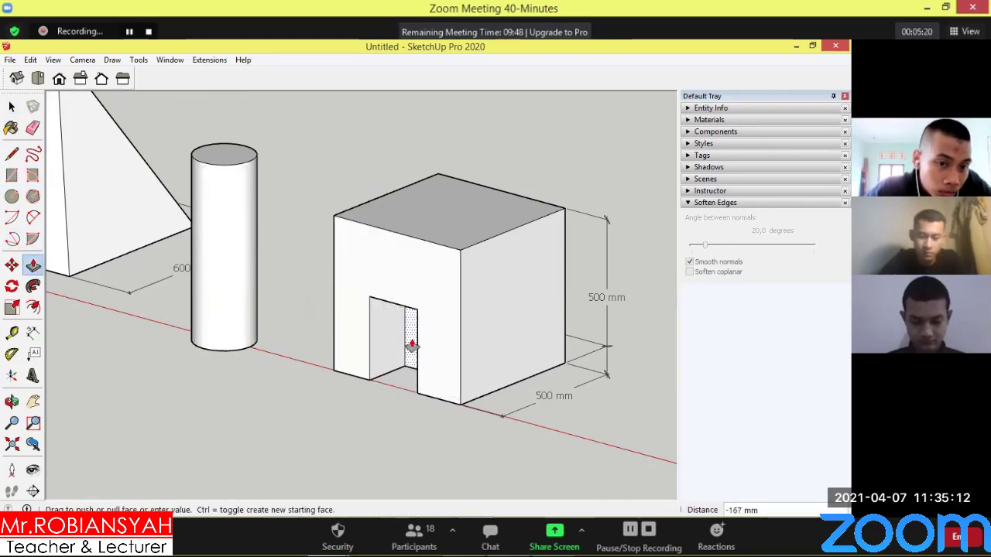
click(410, 343)
mouse_move(299, 343)
middle_down()
mouse_move(410, 285)
mouse_move(571, 299)
mouse_move(411, 314)
mouse_move(370, 304)
mouse_move(376, 309)
mouse_move(307, 334)
mouse_move(294, 353)
mouse_move(327, 336)
mouse_move(256, 310)
middle_up()
Draw a 175 mm square window on the cube's side face and push it through.
click(14, 174)
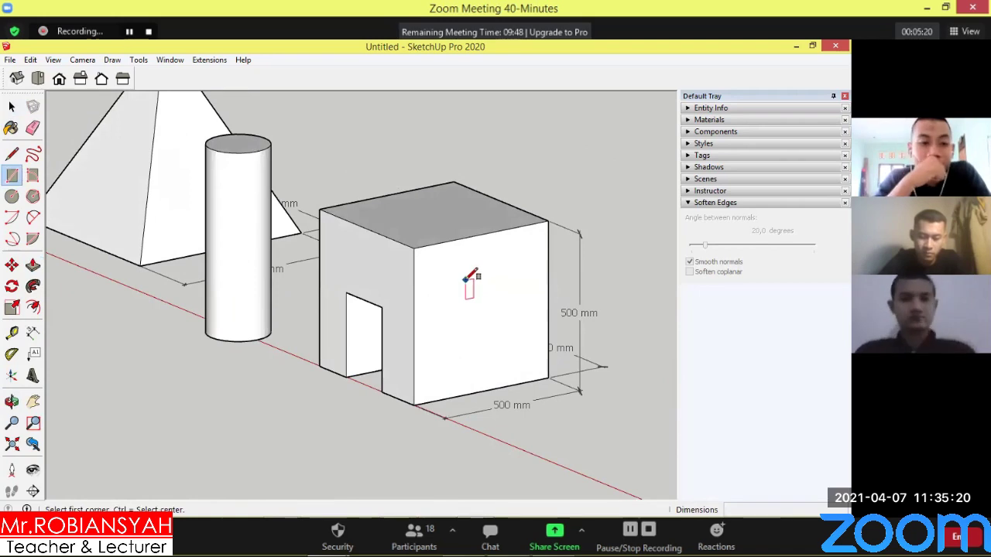
click(465, 279)
click(513, 323)
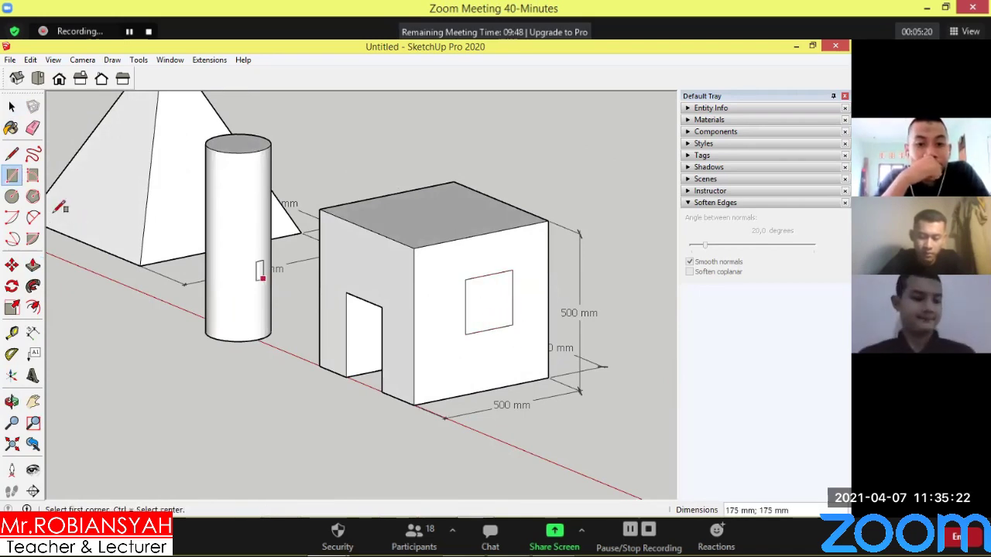
click(33, 265)
click(480, 329)
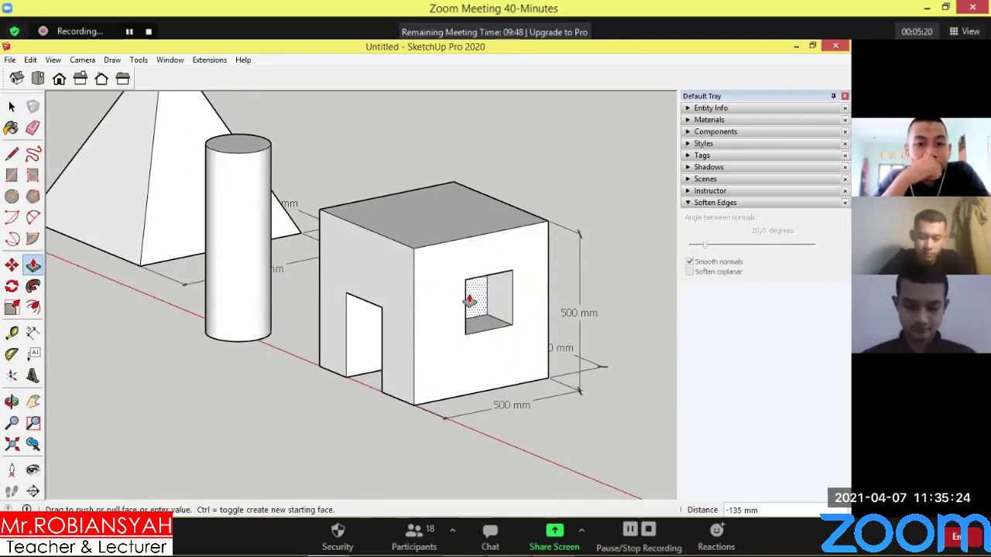
click(325, 348)
mouse_move(325, 348)
middle_down()
mouse_move(412, 314)
mouse_move(276, 326)
mouse_move(299, 336)
middle_up()
Orbit, pan and zoom to reframe the pyramid, cylinder and doored cube.
scroll(339, 361, down, 2)
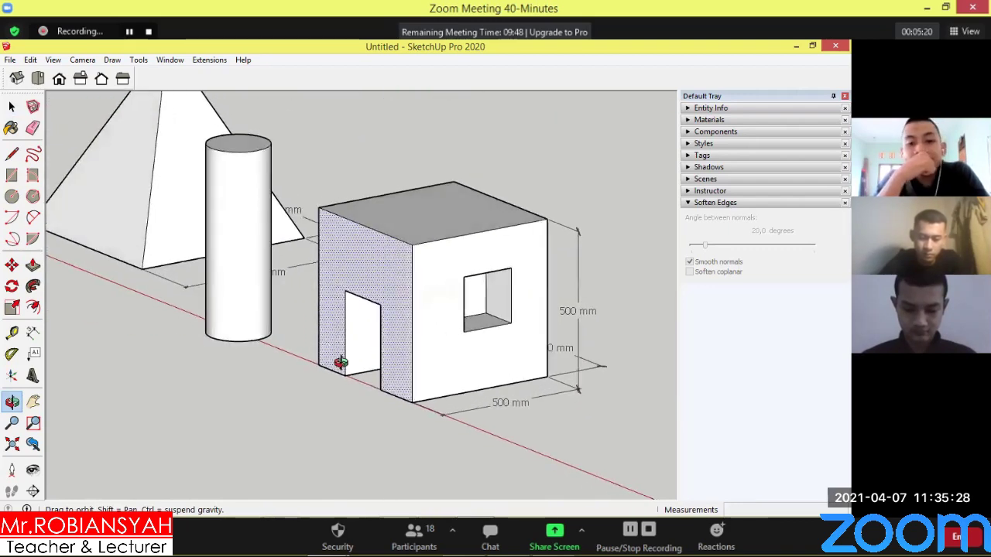
scroll(321, 394, down, 2)
scroll(318, 387, down, 2)
middle_drag(317, 387, 363, 384)
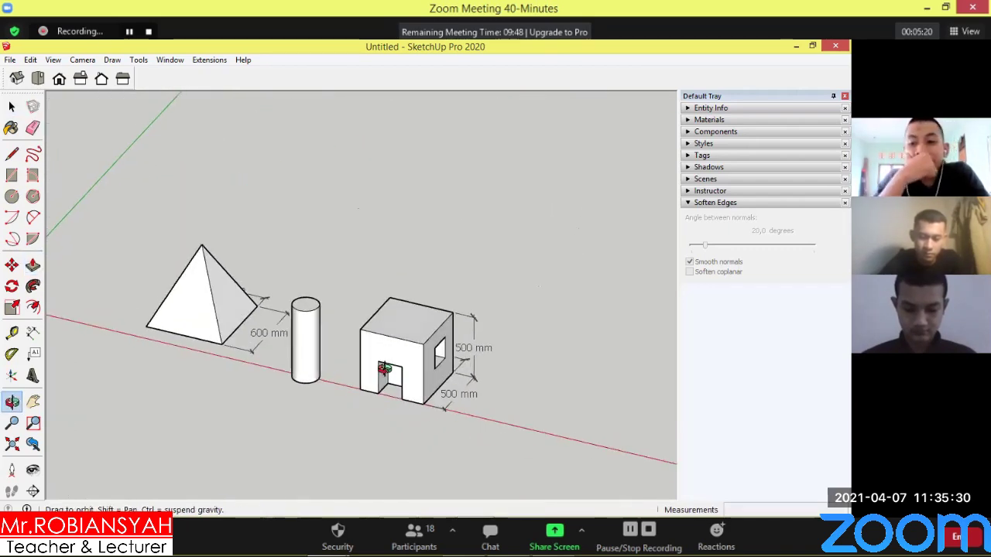
scroll(258, 337, up, 2)
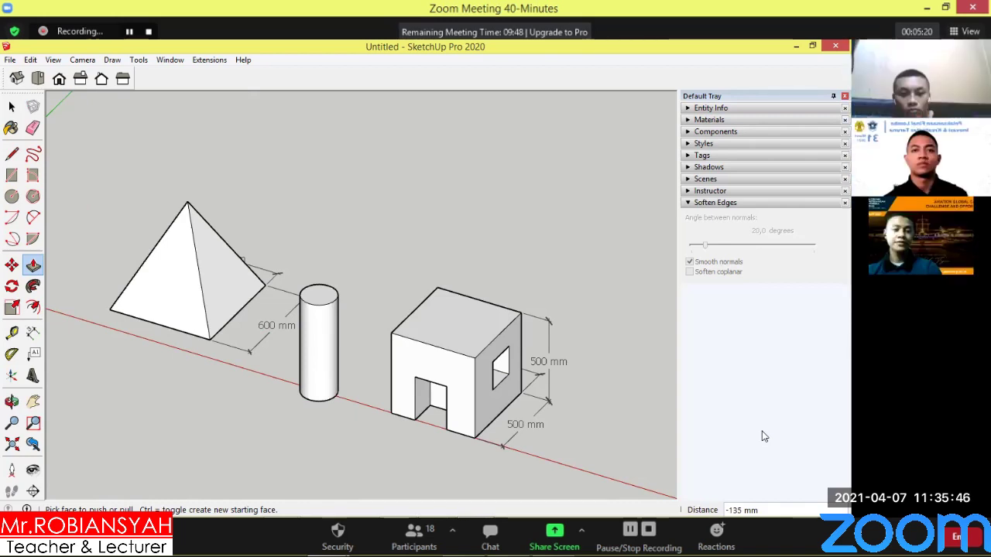
scroll(484, 369, down, 3)
scroll(240, 312, down, 2)
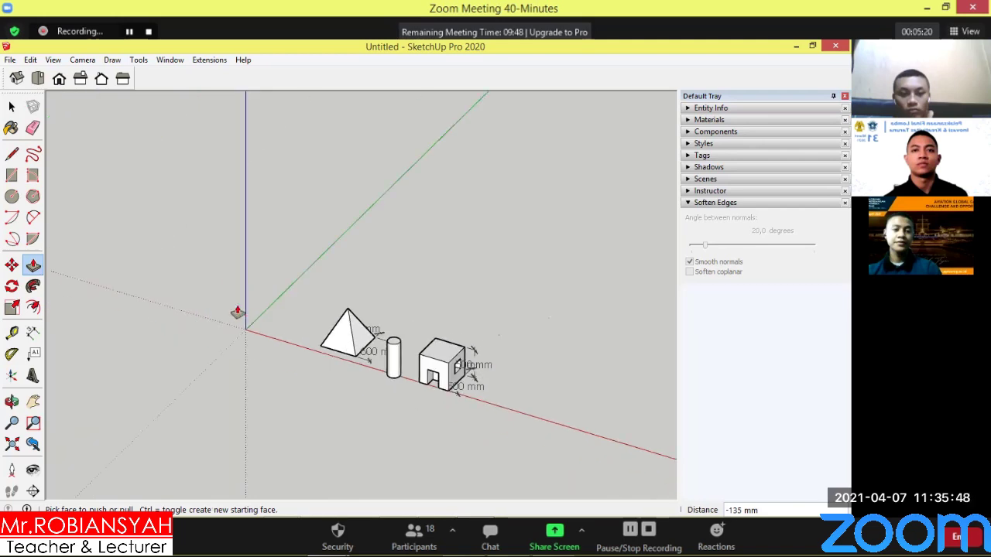
scroll(95, 257, up, 2)
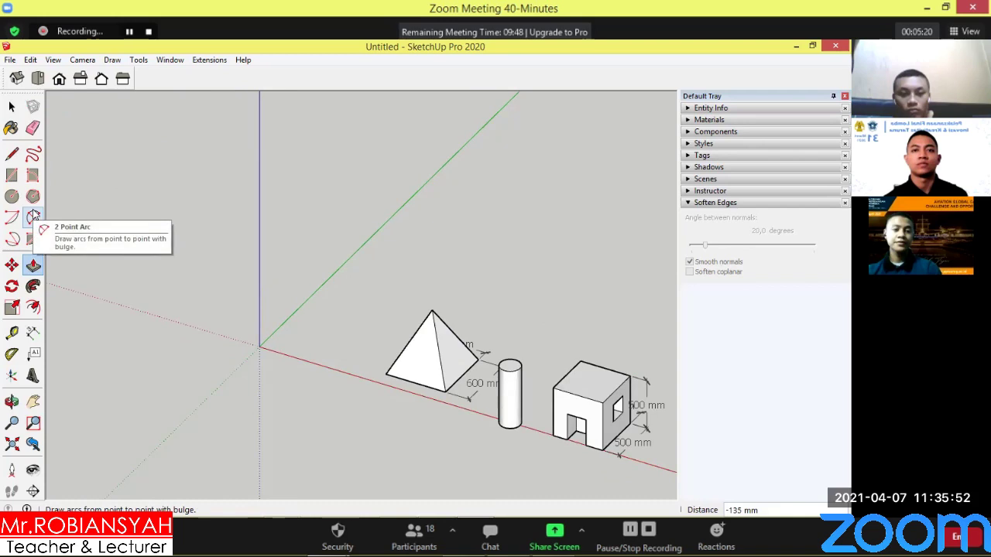
scroll(34, 215, down, 1)
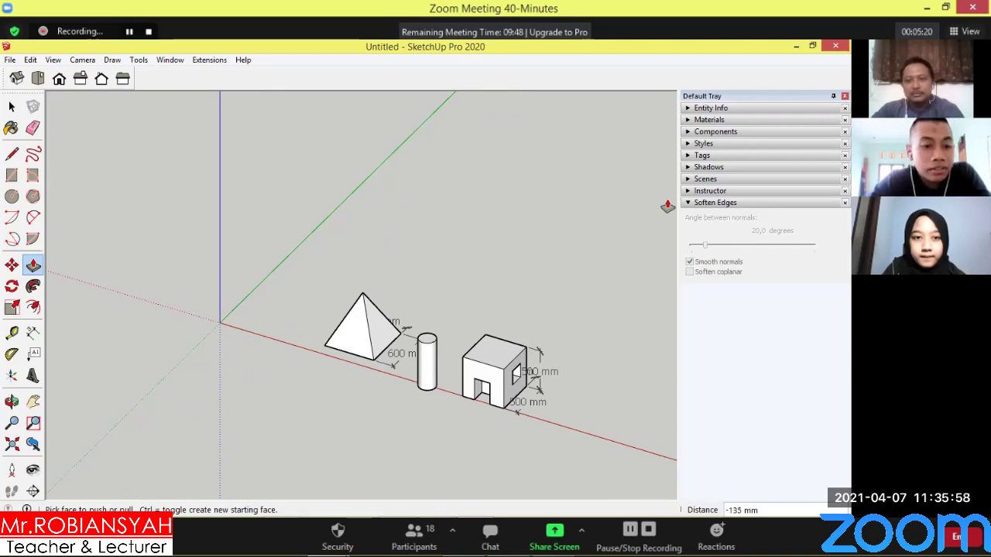
shift+middle_drag(528, 334, 90, 268)
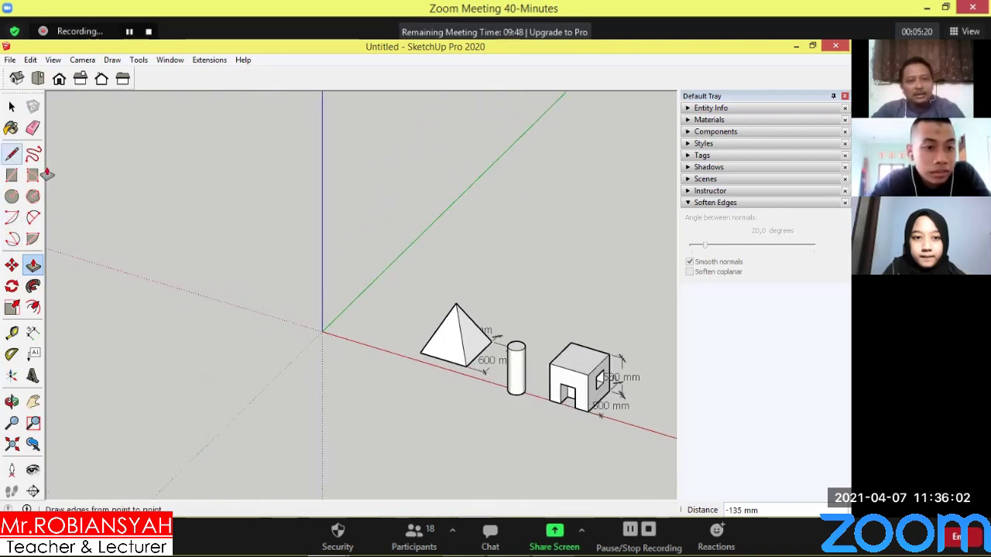
scroll(47, 164, down, 2)
Switch to the Top standard view and zoom in on the origin.
click(12, 154)
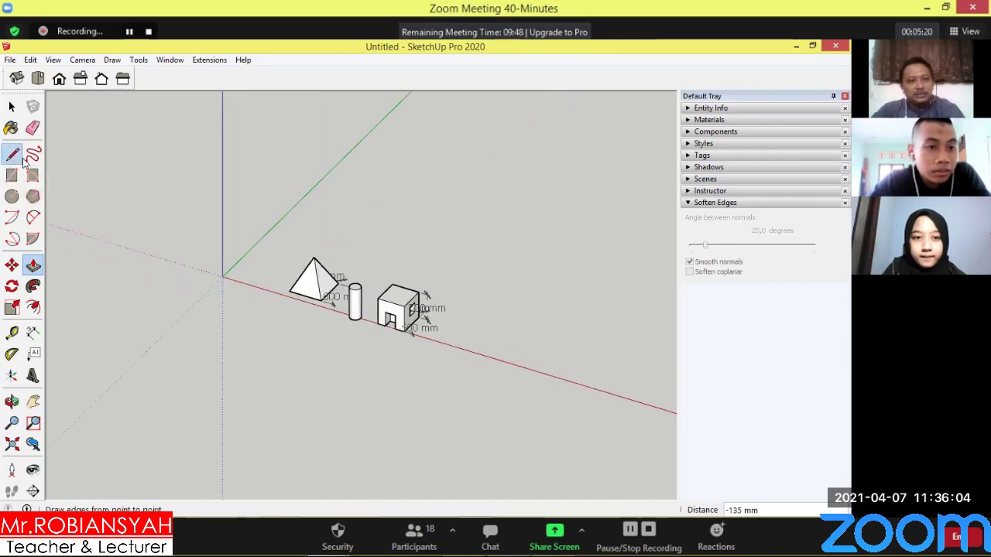
scroll(380, 206, up, 1)
scroll(386, 206, up, 2)
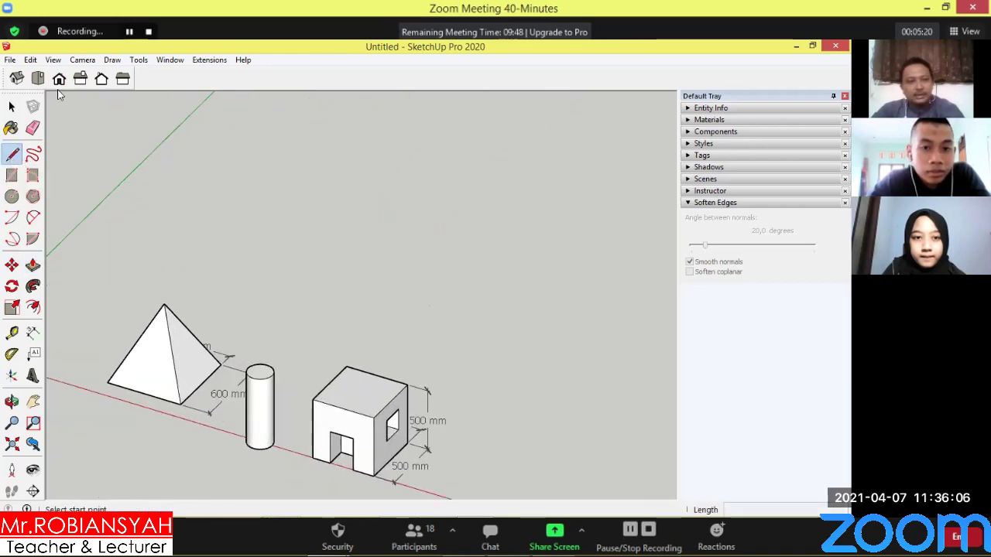
click(37, 79)
scroll(221, 243, up, 2)
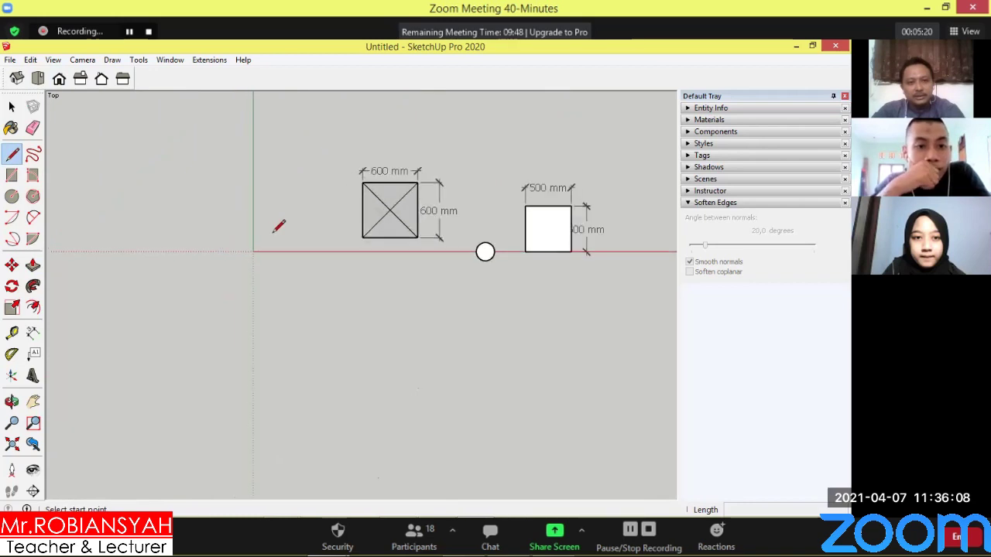
scroll(279, 226, up, 3)
Draw a line from the origin along the red axis and arc a half-circle over it.
click(216, 283)
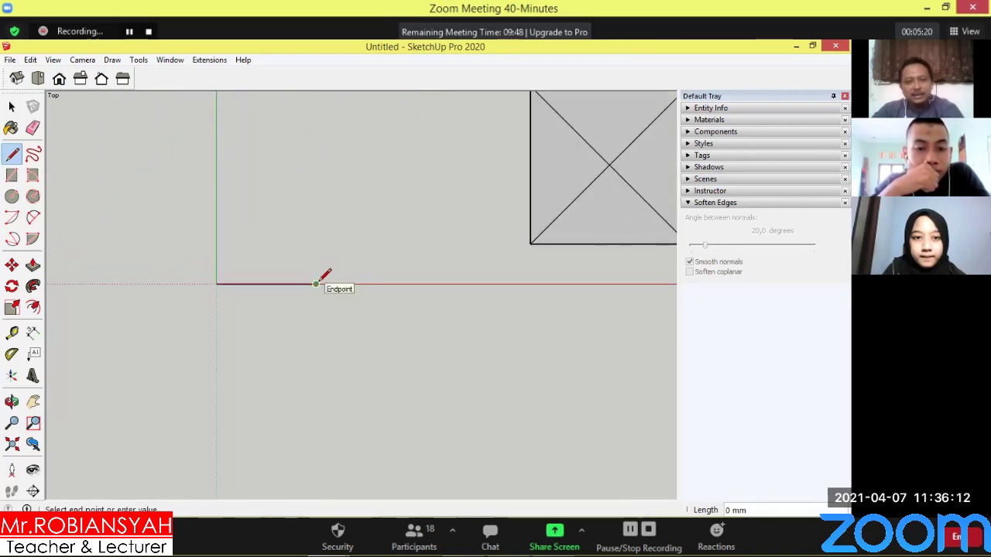
key(Escape)
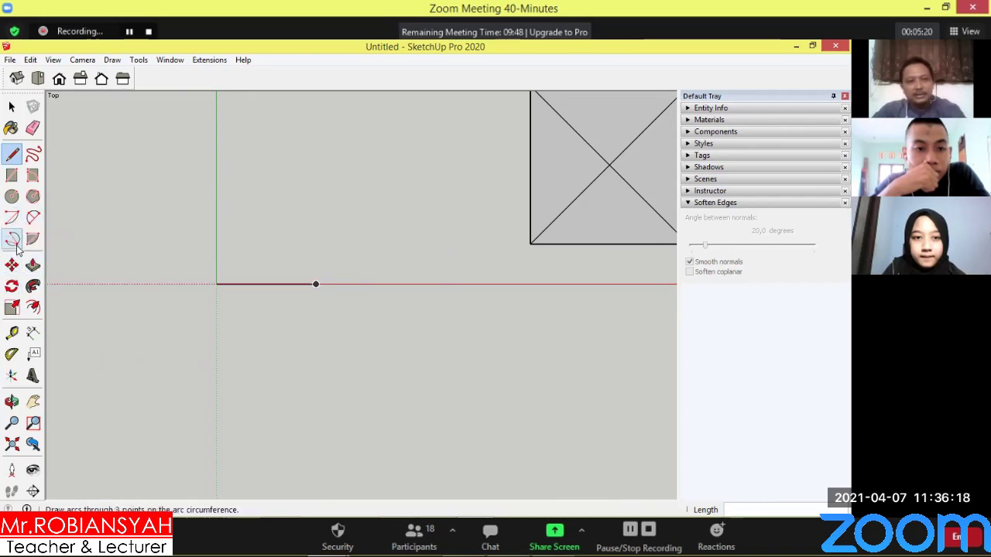
click(33, 218)
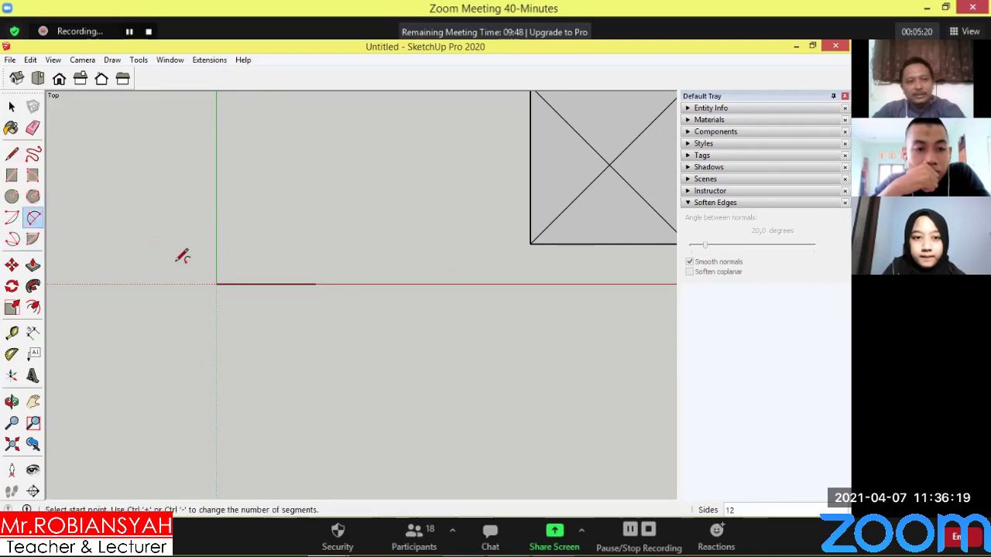
click(216, 283)
click(315, 284)
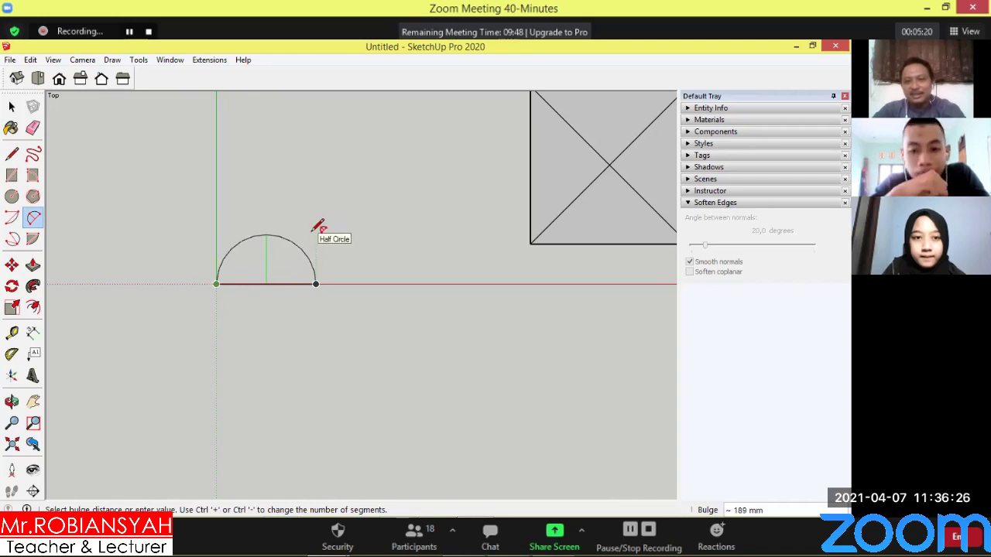
click(317, 226)
Window-select the half-circle face.
key(space)
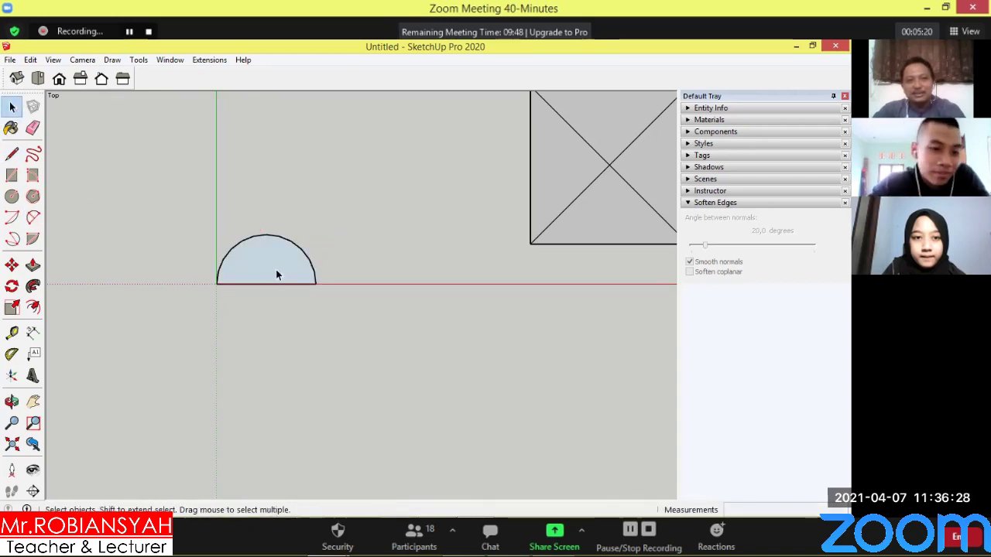
drag(167, 193, 378, 325)
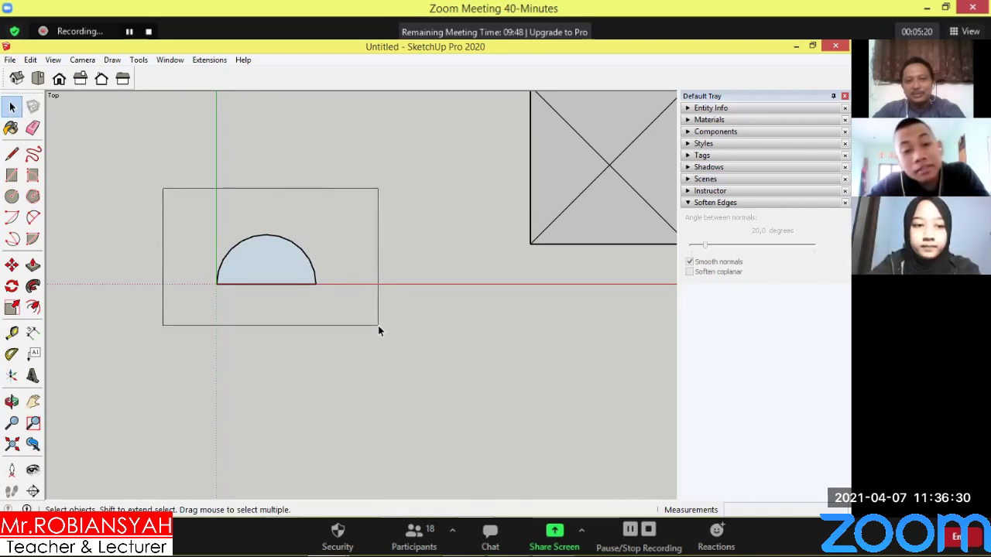
right_click(251, 270)
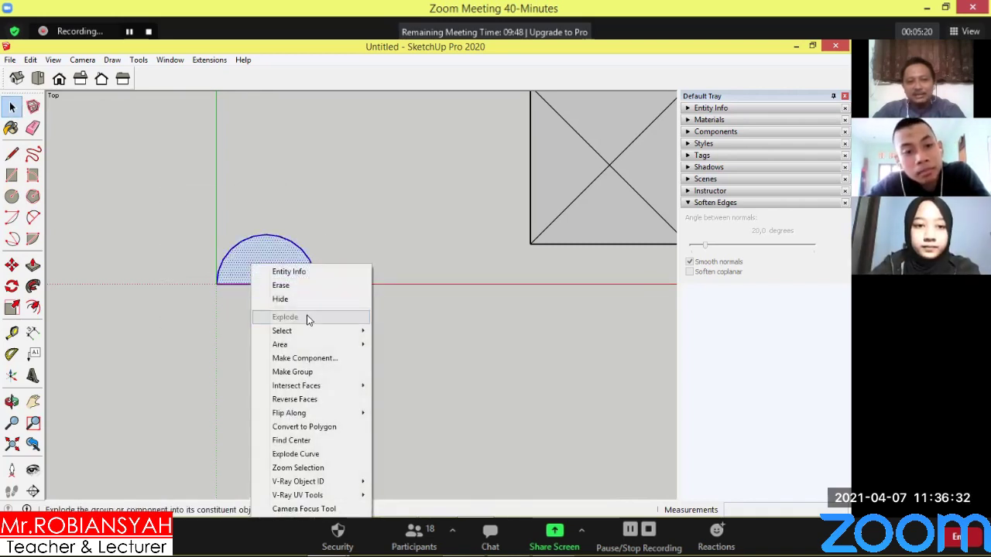
click(171, 185)
drag(172, 184, 367, 325)
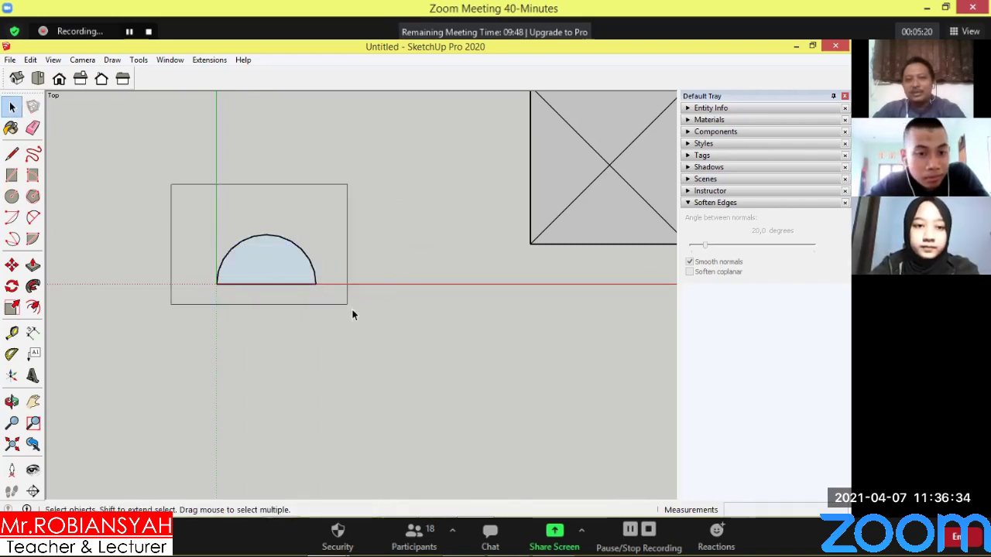
Paste a copy of the half-circle, flip it along green, and join it beneath the original.
key(ctrl+v)
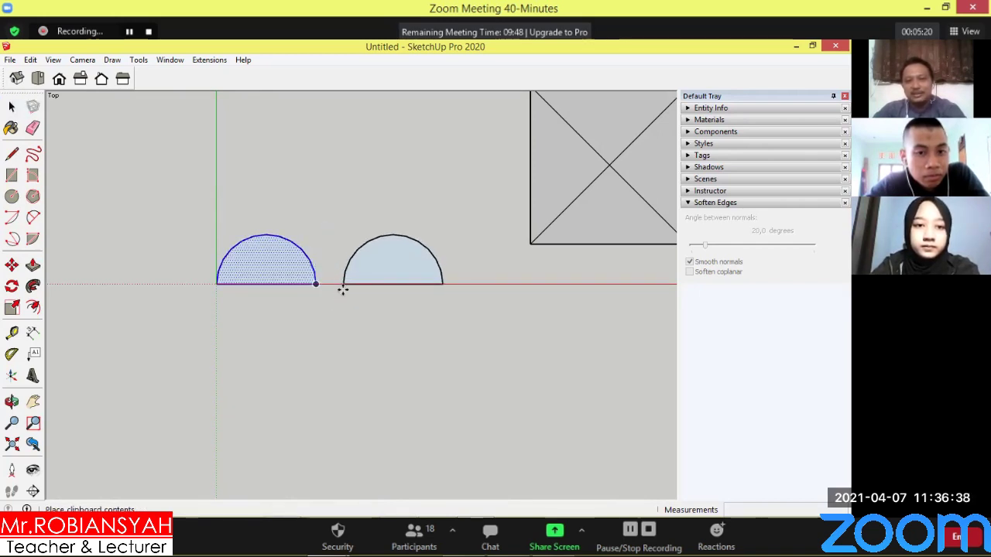
click(343, 289)
right_click(410, 277)
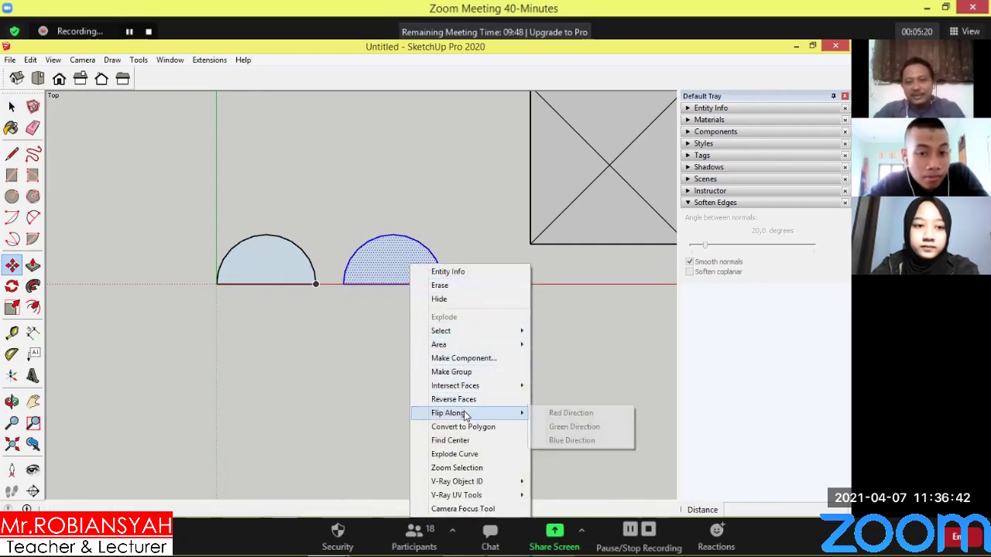
mouse_move(448, 413)
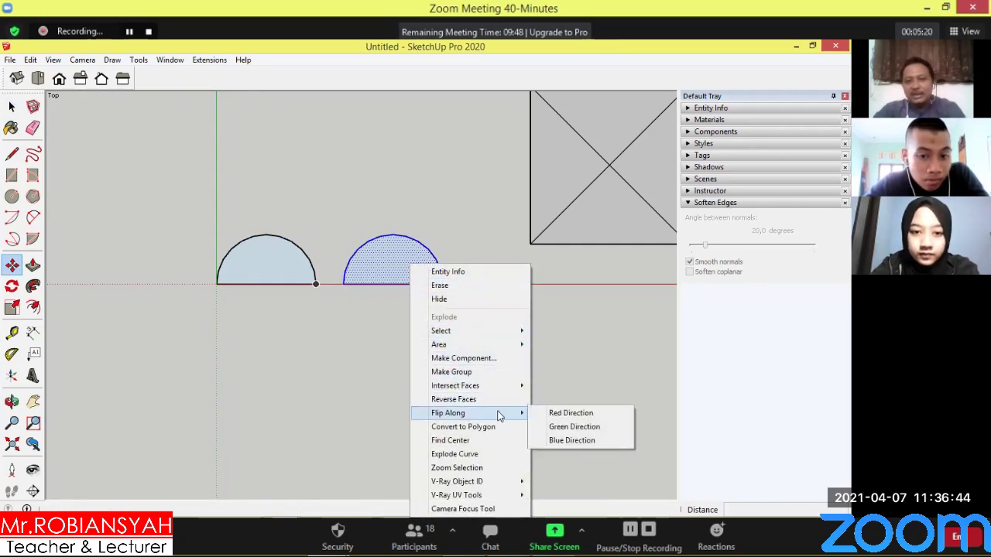
click(593, 428)
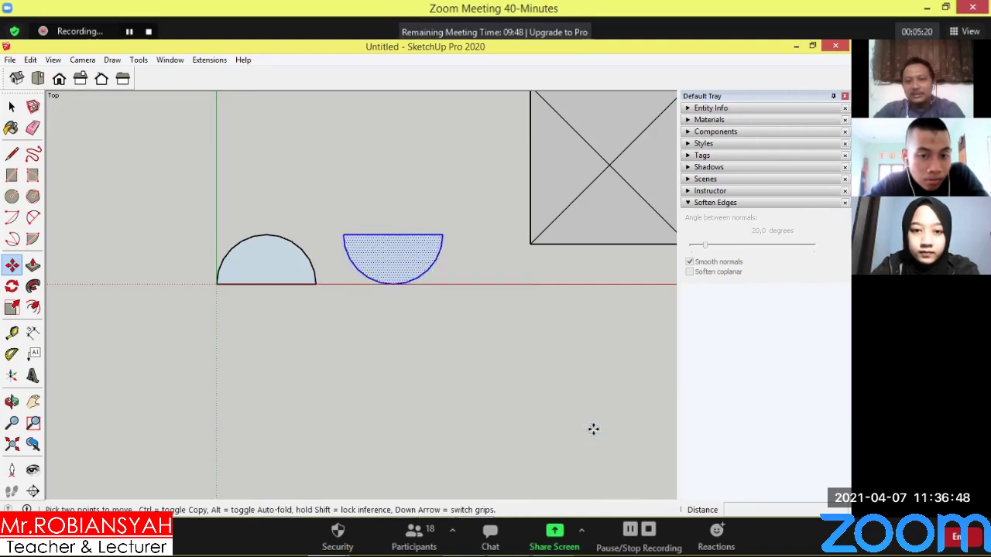
click(442, 234)
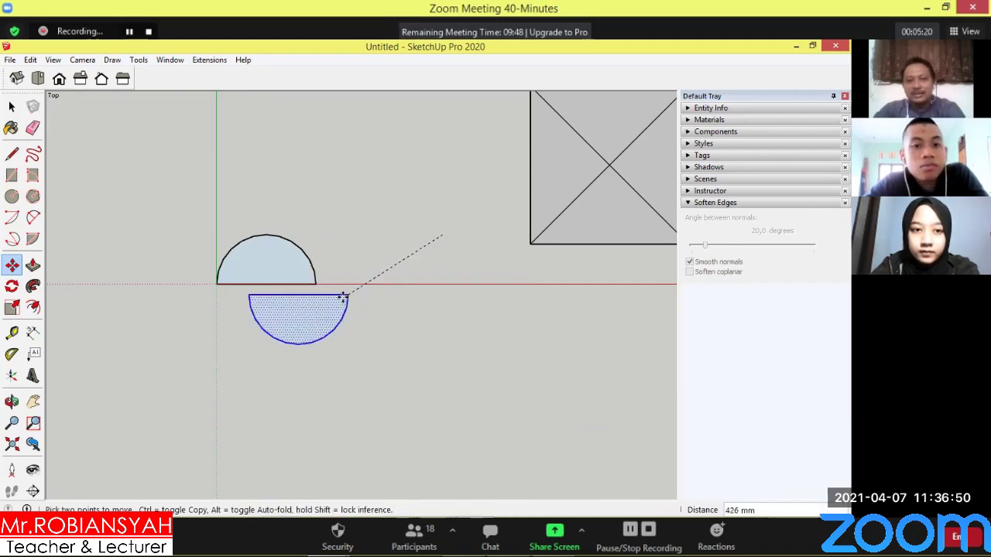
click(314, 285)
click(33, 127)
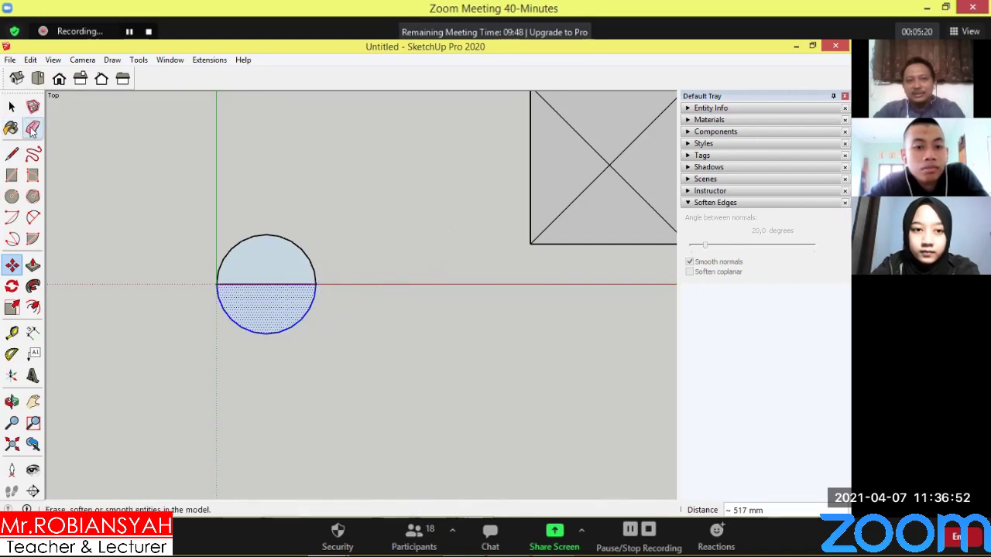
Erase the dividing edge across the circle and orbit into perspective.
click(269, 283)
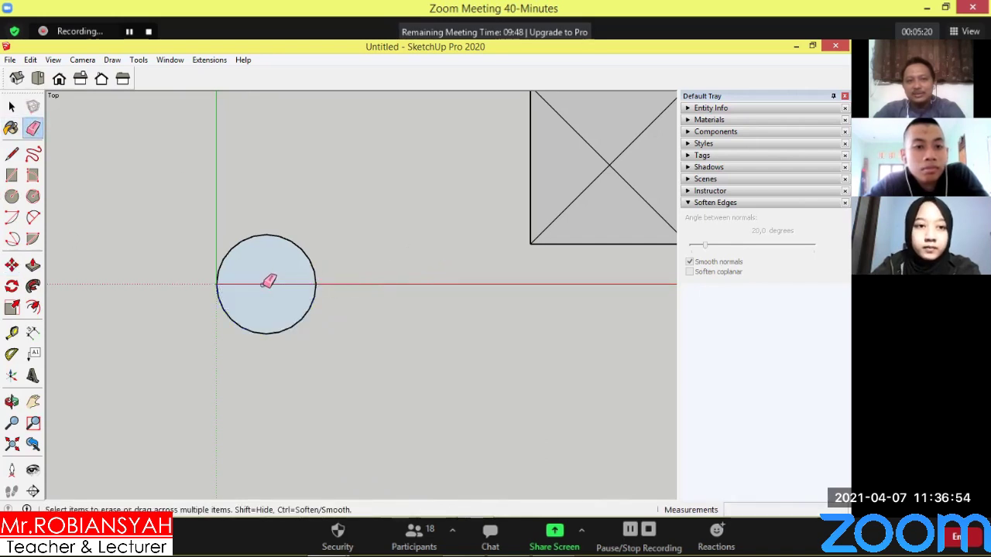
key(o)
drag(336, 284, 199, 103)
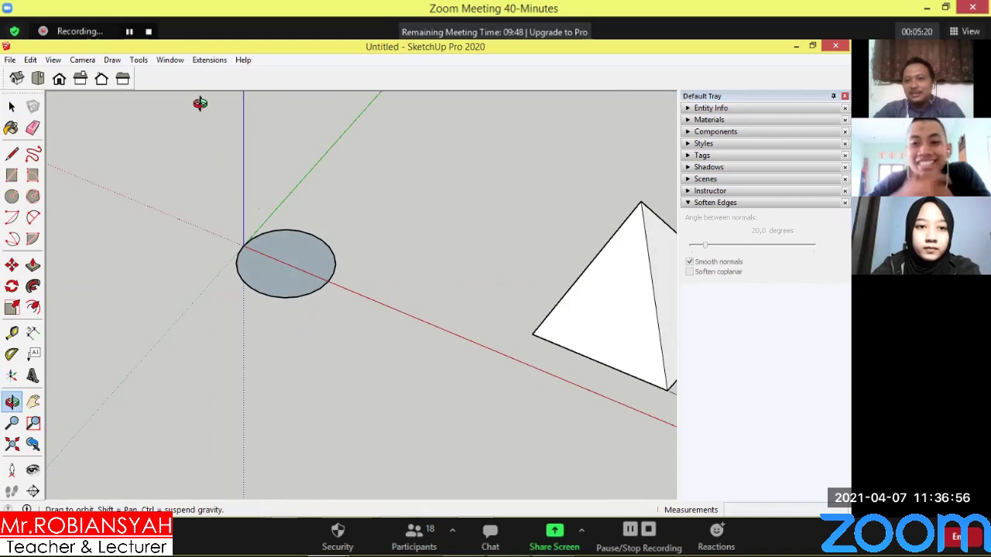
key(e)
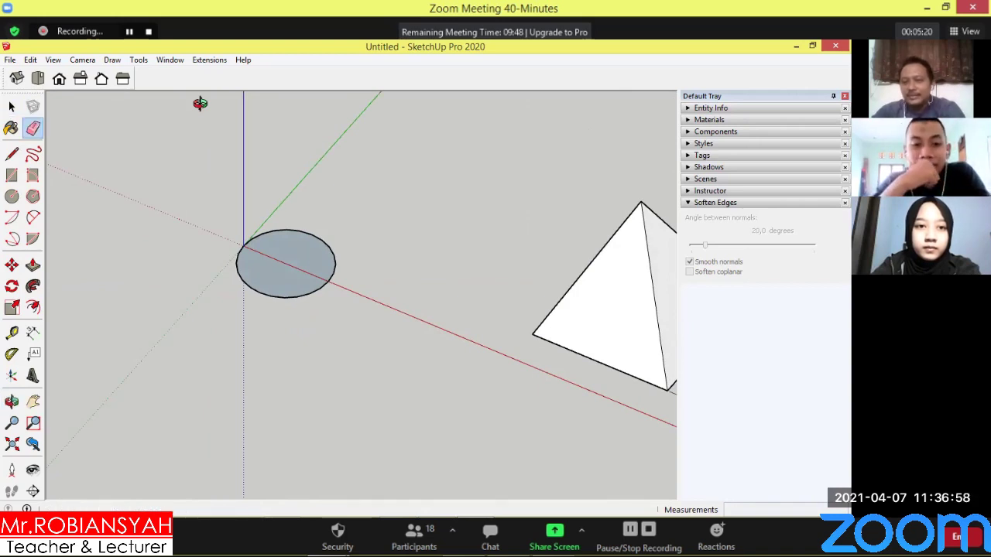
scroll(188, 248, down, 1)
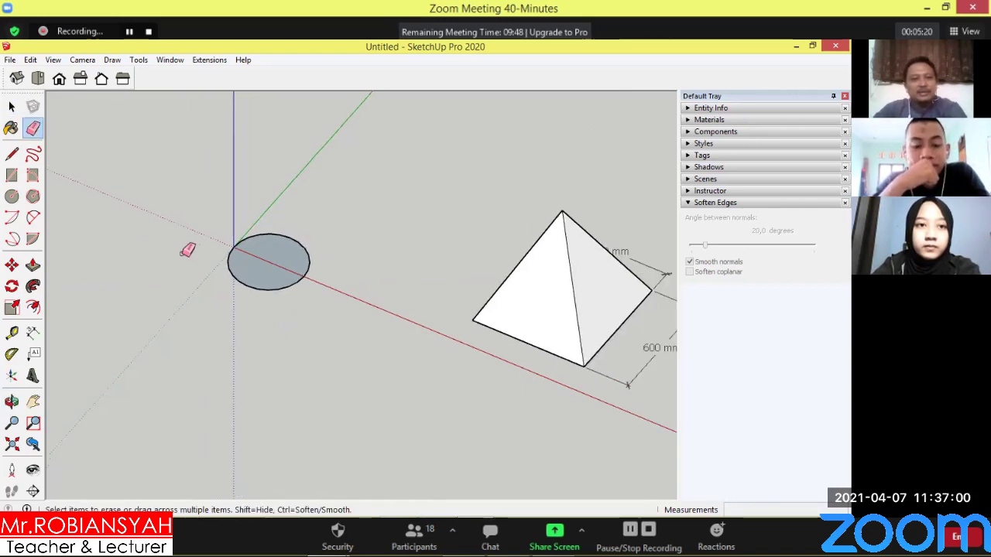
scroll(128, 264, down, 1)
scroll(224, 264, down, 1)
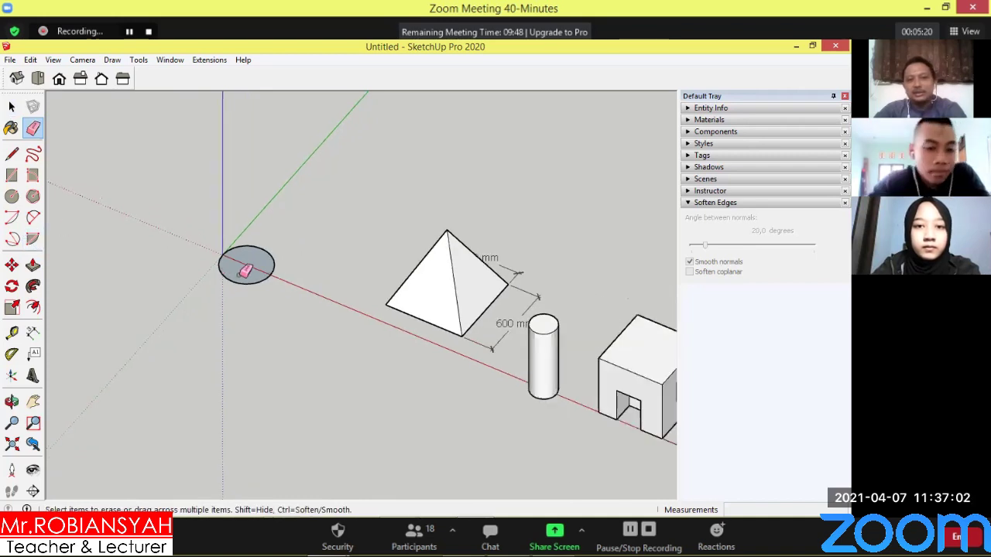
Push/Pull the circle face upward about 709 mm into a cylinder.
click(11, 106)
click(256, 270)
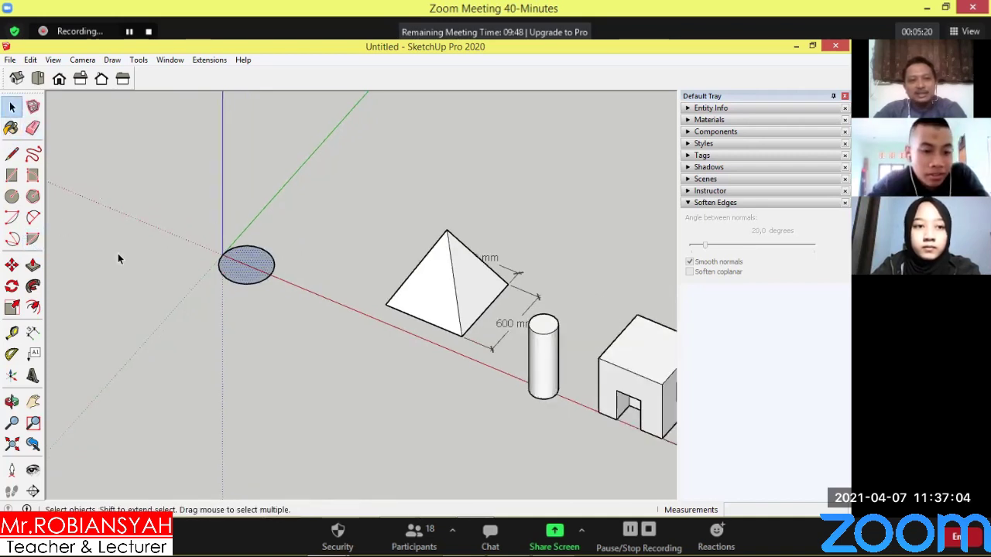
click(33, 265)
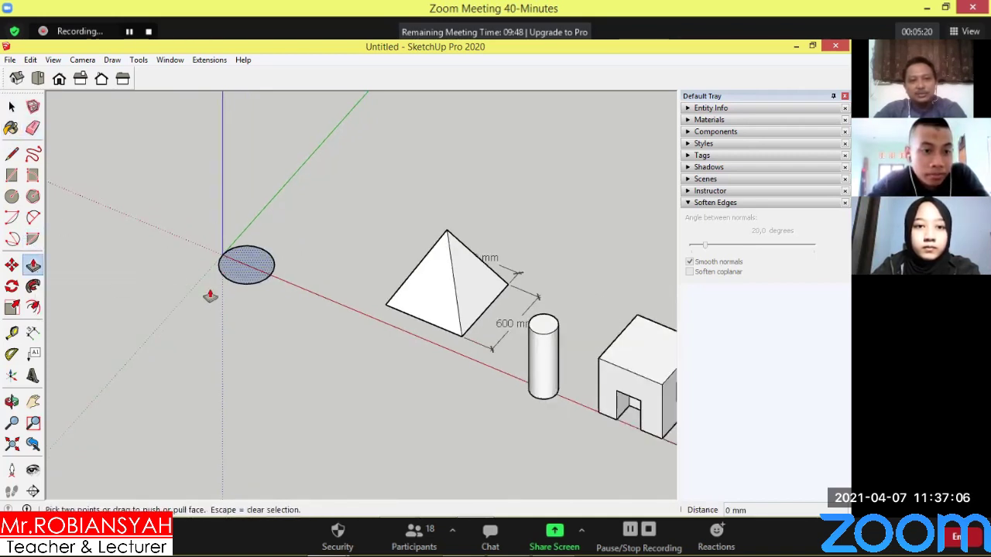
click(249, 273)
click(266, 177)
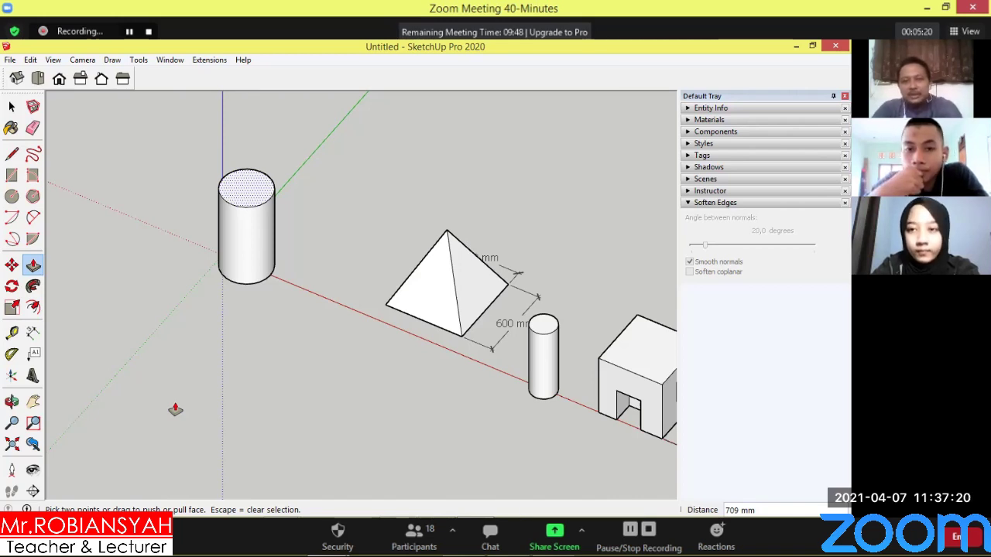
Zoom out to show the wide cylinder, pyramid, slim cylinder and doored cube together.
scroll(211, 357, down, 3)
scroll(550, 297, up, 2)
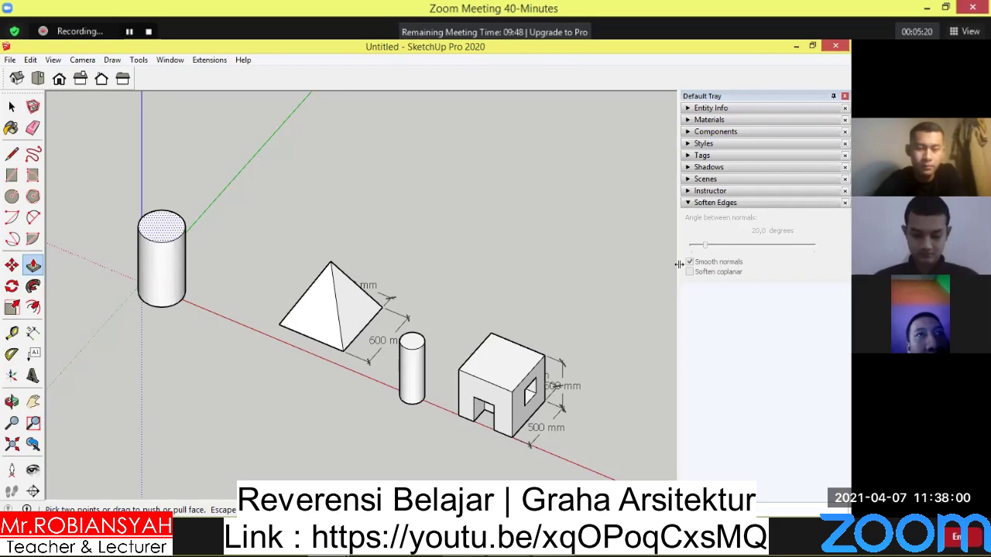
scroll(464, 292, down, 1)
scroll(514, 299, up, 2)
scroll(511, 303, up, 2)
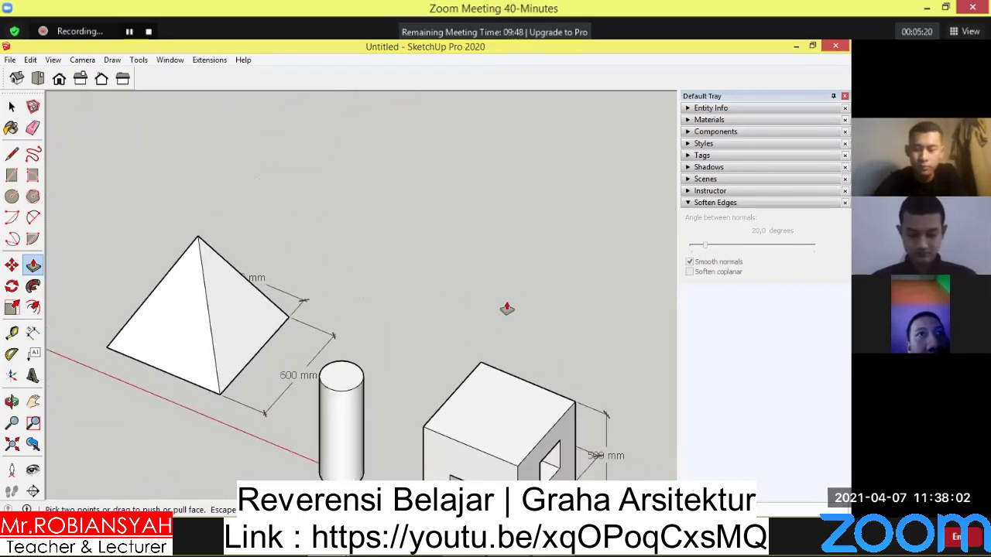
scroll(511, 303, down, 3)
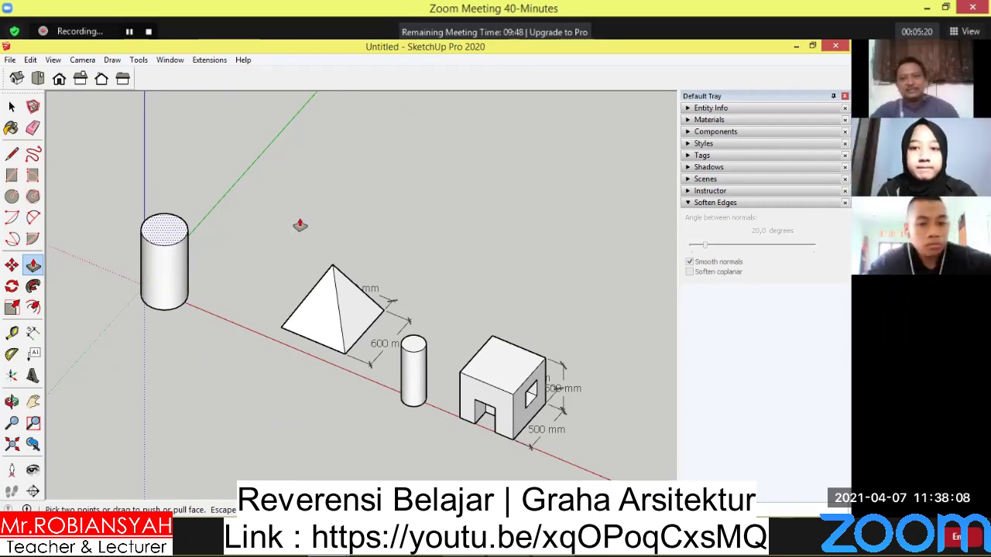
scroll(288, 222, down, 3)
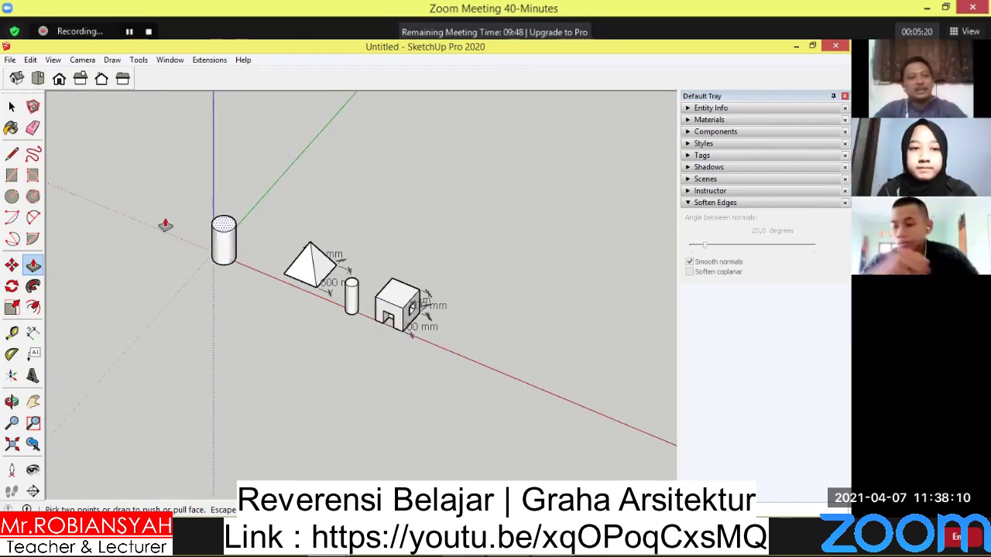
key(space)
scroll(335, 293, up, 3)
scroll(306, 252, up, 2)
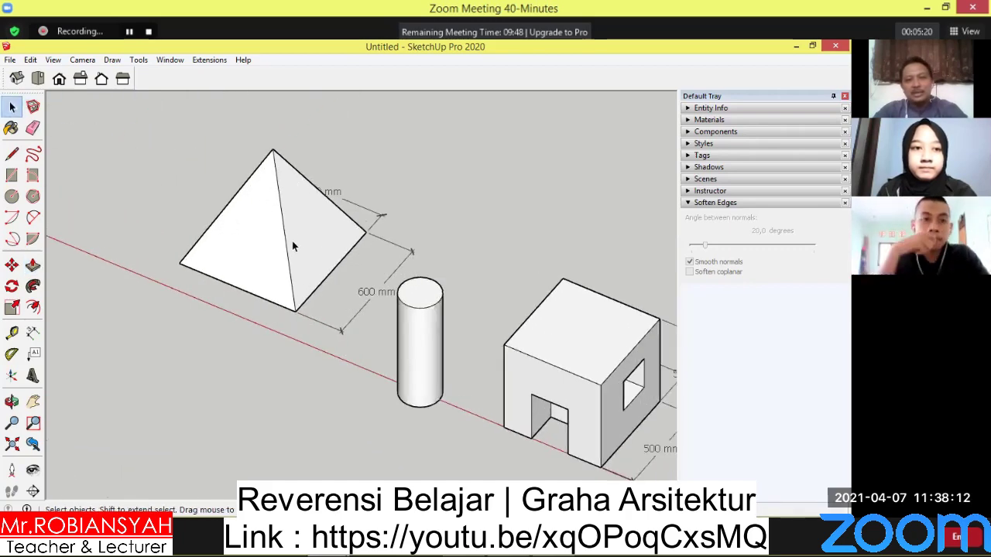
scroll(291, 241, down, 3)
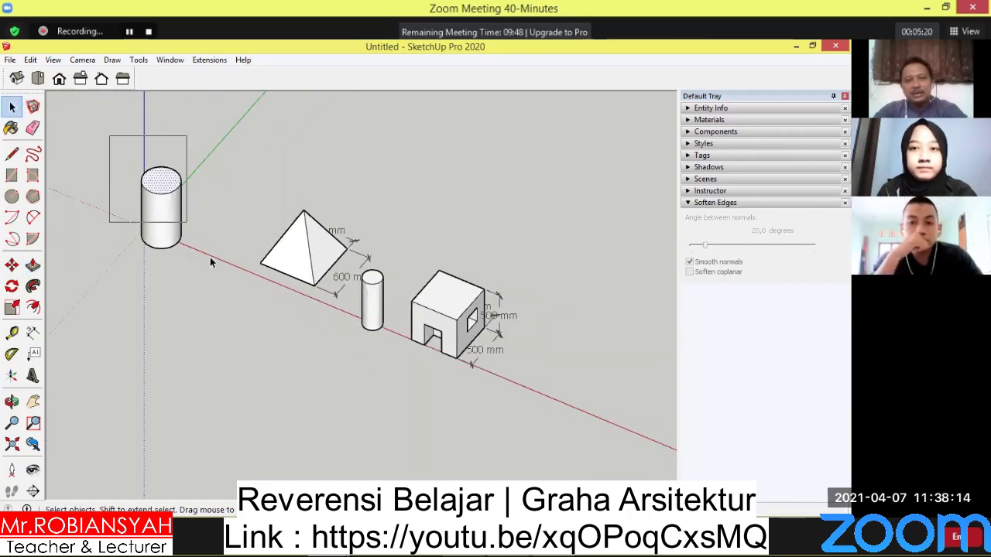
Window-select the wide cylinder and make it a group.
drag(109, 135, 230, 286)
right_click(156, 210)
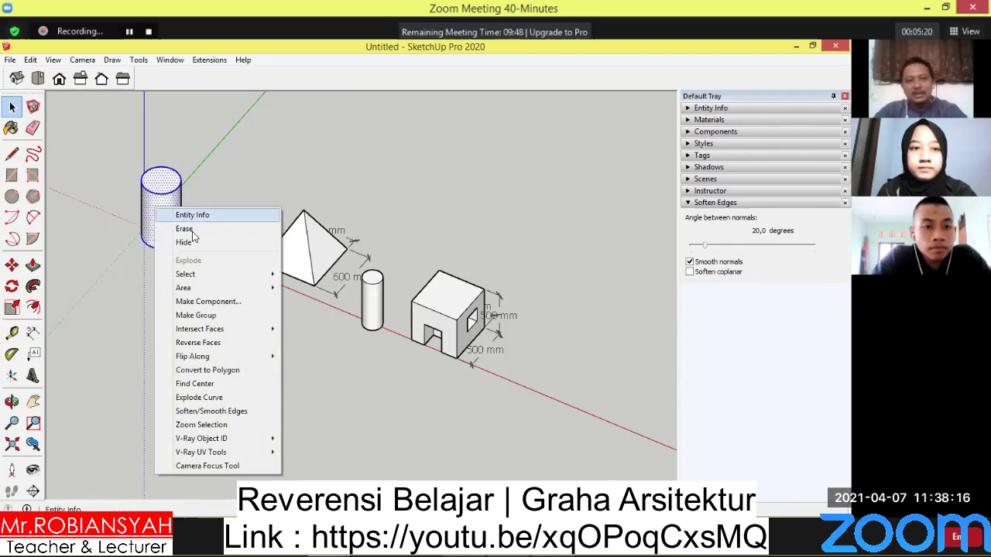
click(222, 315)
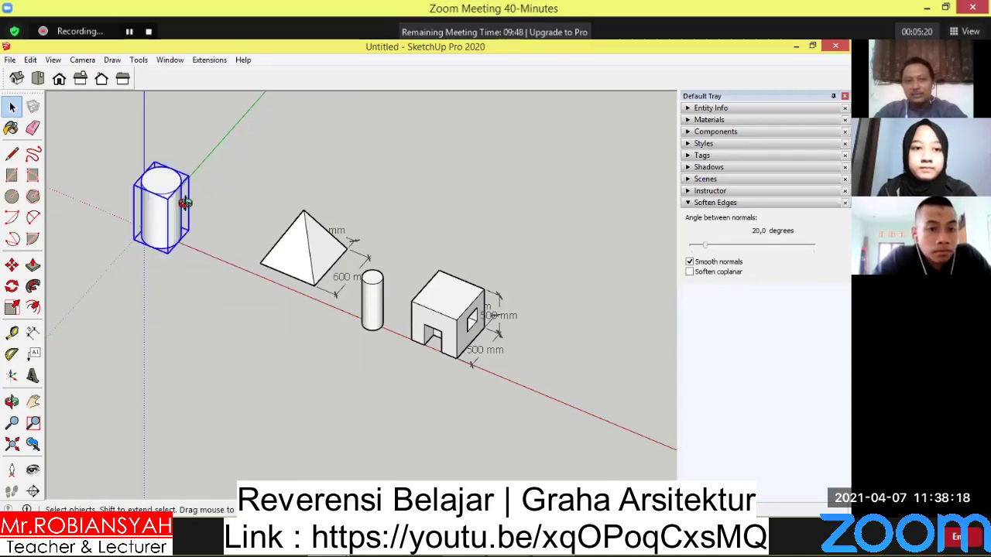
scroll(124, 186, up, 2)
scroll(98, 223, up, 2)
scroll(97, 224, up, 2)
Explode the cylinder group and start moving its top face.
right_click(198, 251)
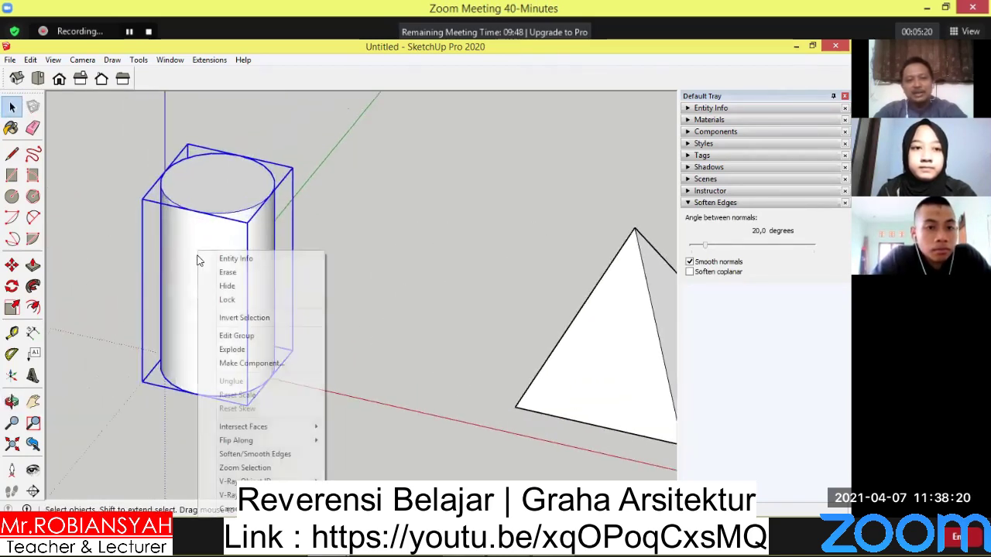
click(257, 350)
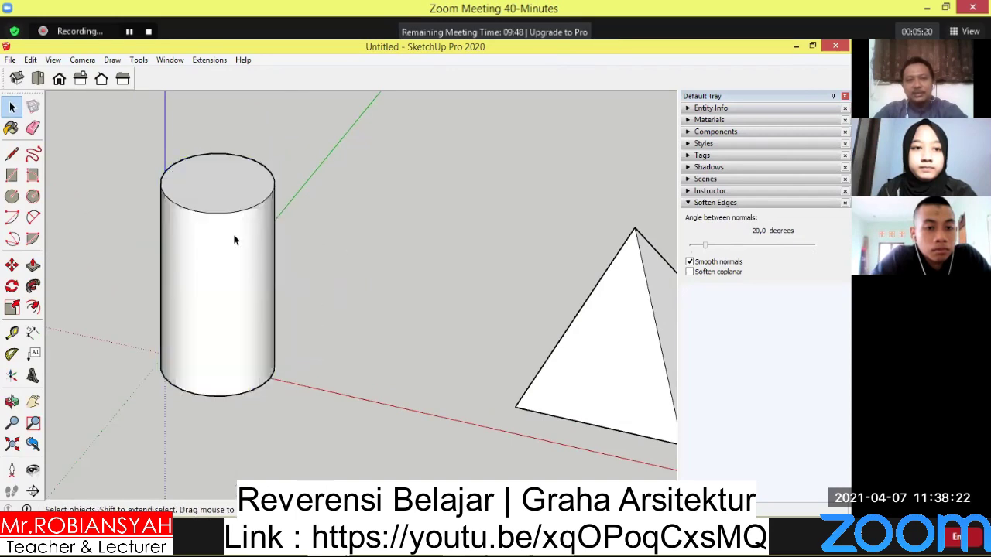
click(189, 181)
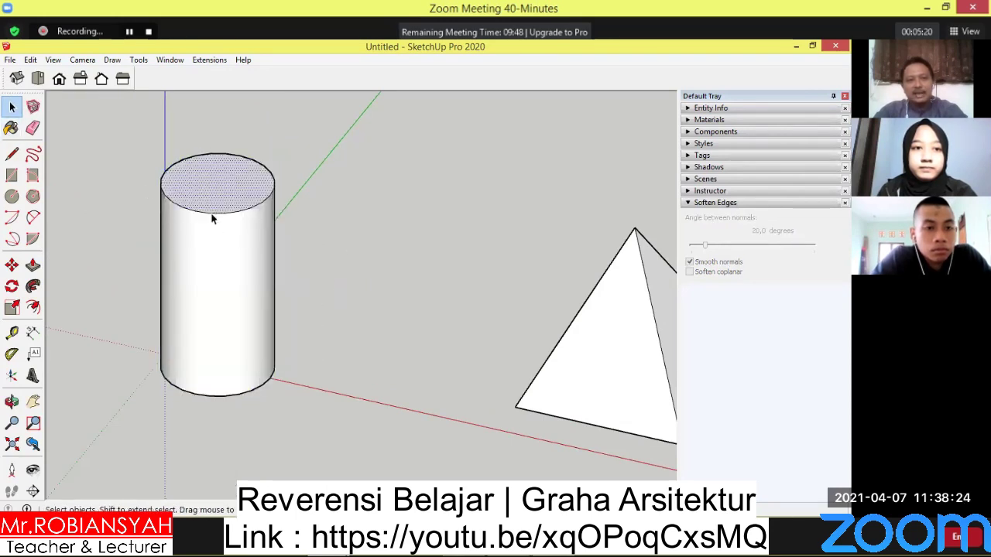
click(15, 267)
click(232, 203)
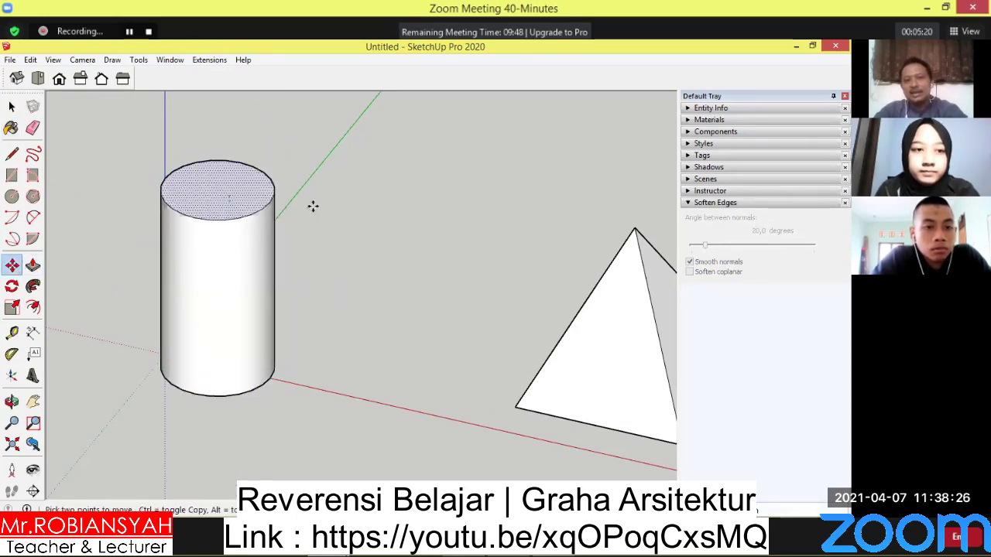
Cancel the top-face move, trial-stretch the pyramid's front face, then undo it.
key(Escape)
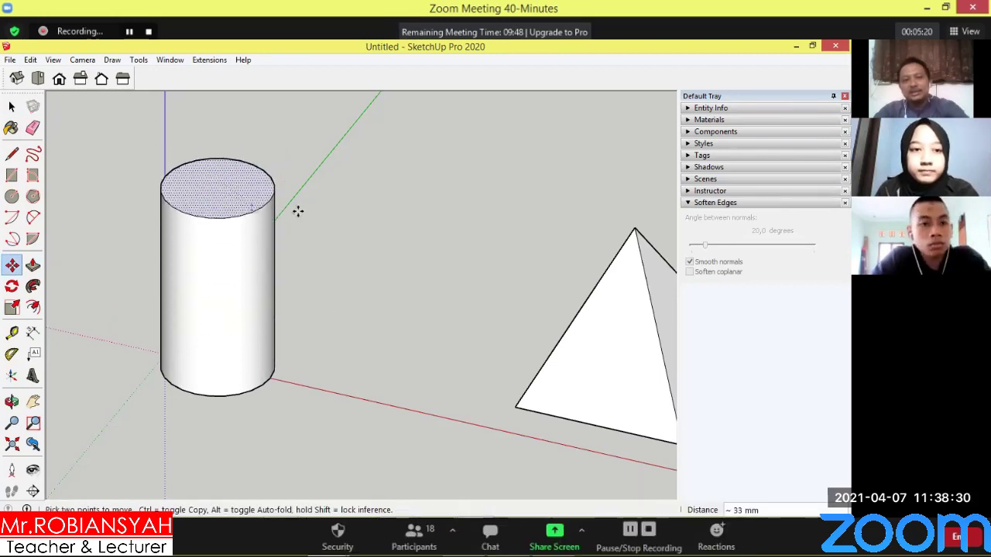
scroll(274, 248, down, 2)
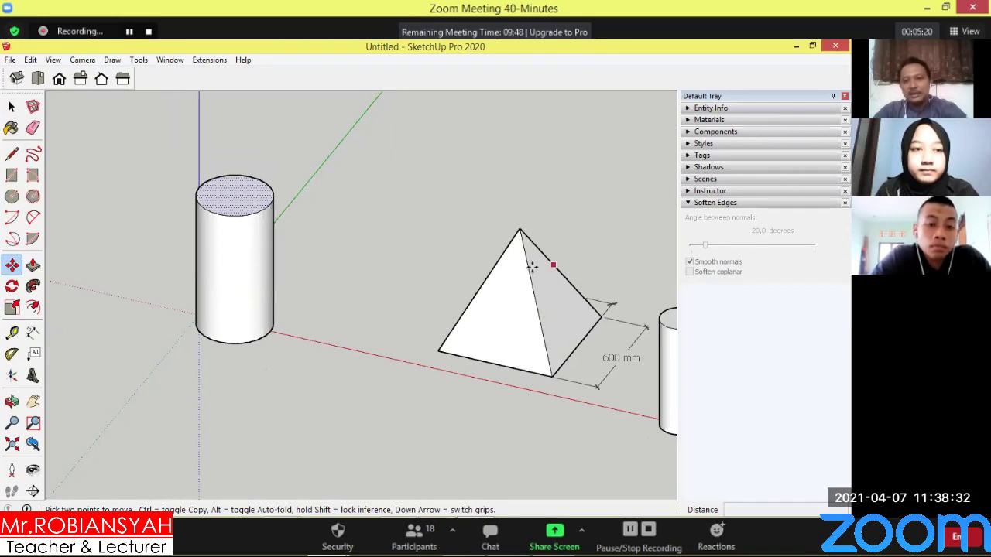
key(space)
click(511, 306)
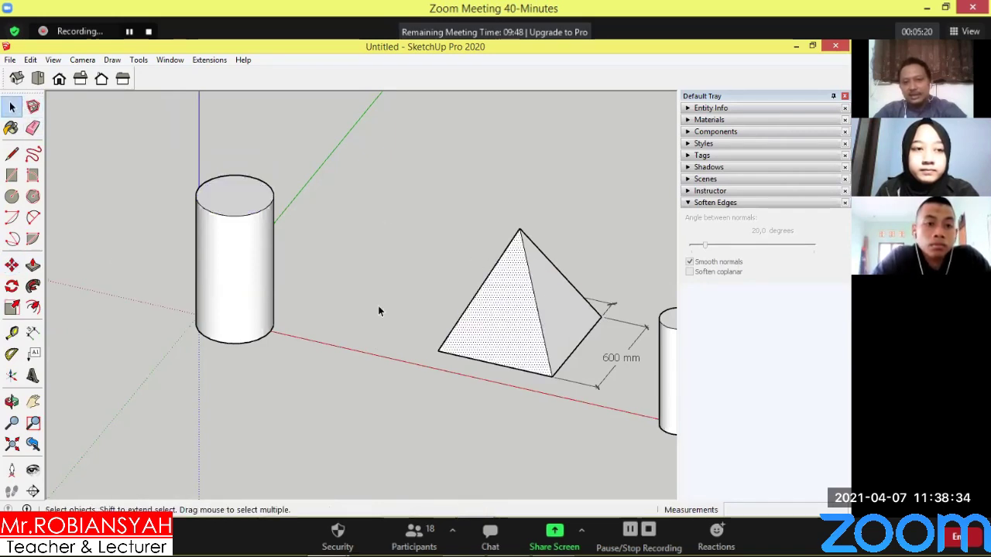
key(m)
click(491, 279)
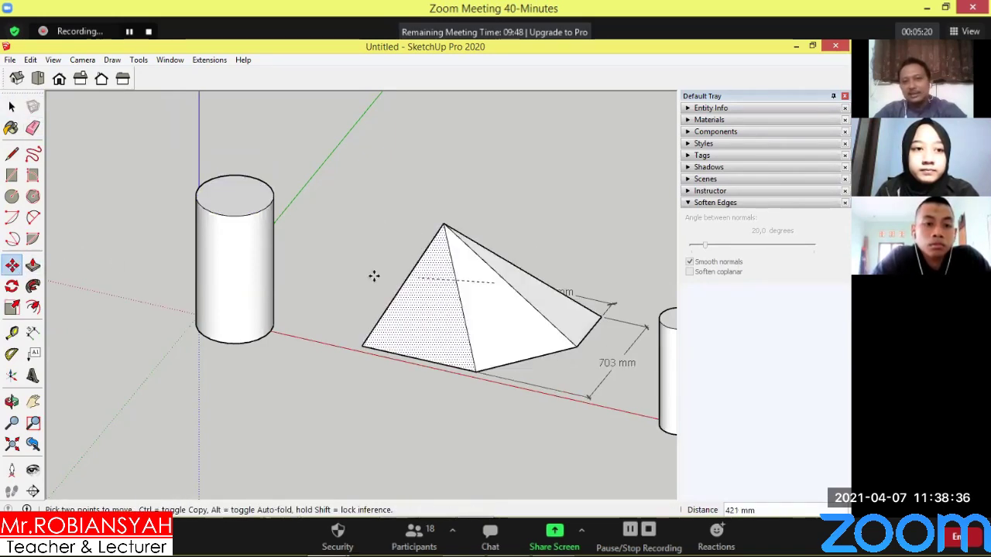
click(307, 279)
scroll(411, 277, down, 2)
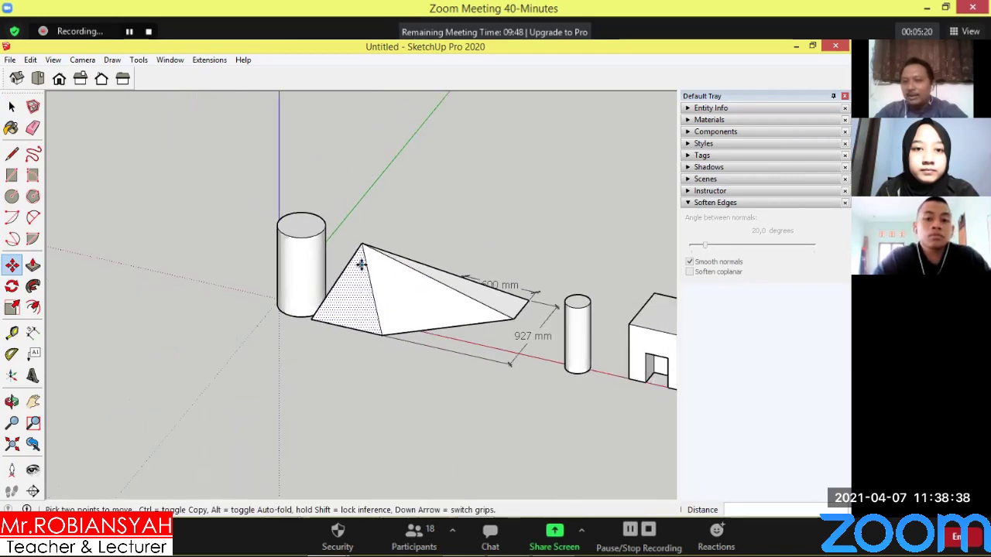
scroll(518, 260, down, 1)
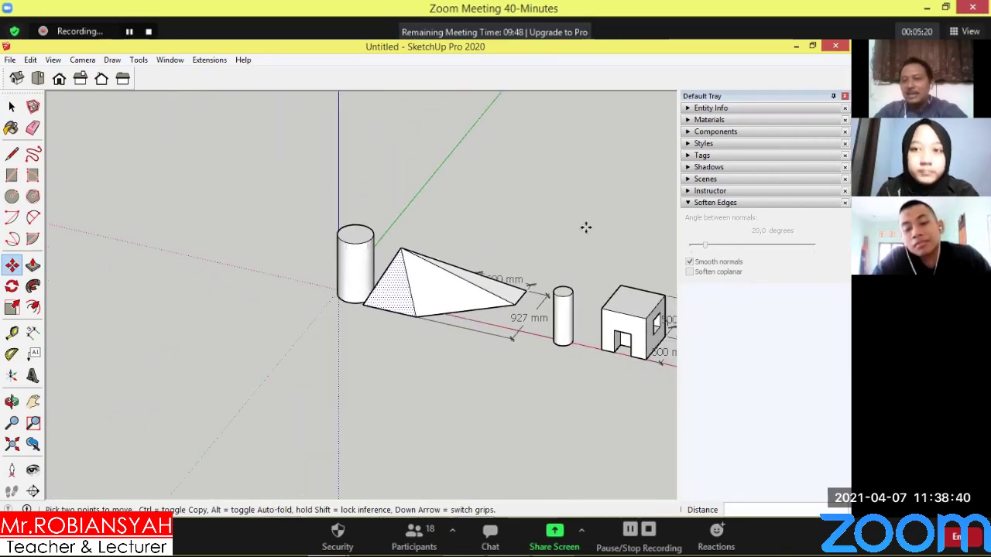
key(ctrl+z)
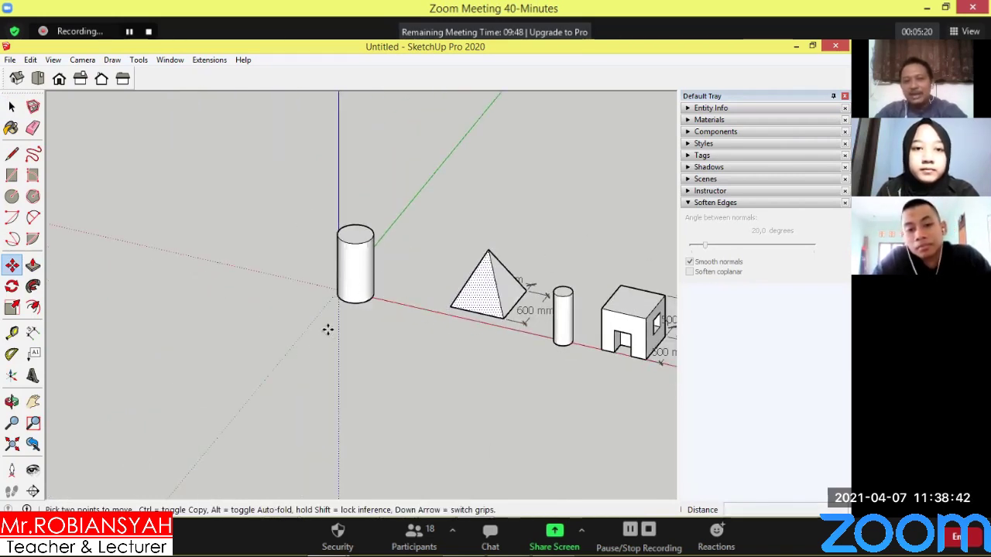
In Top view, group the 600 mm pyramid together with its dimensions.
click(12, 106)
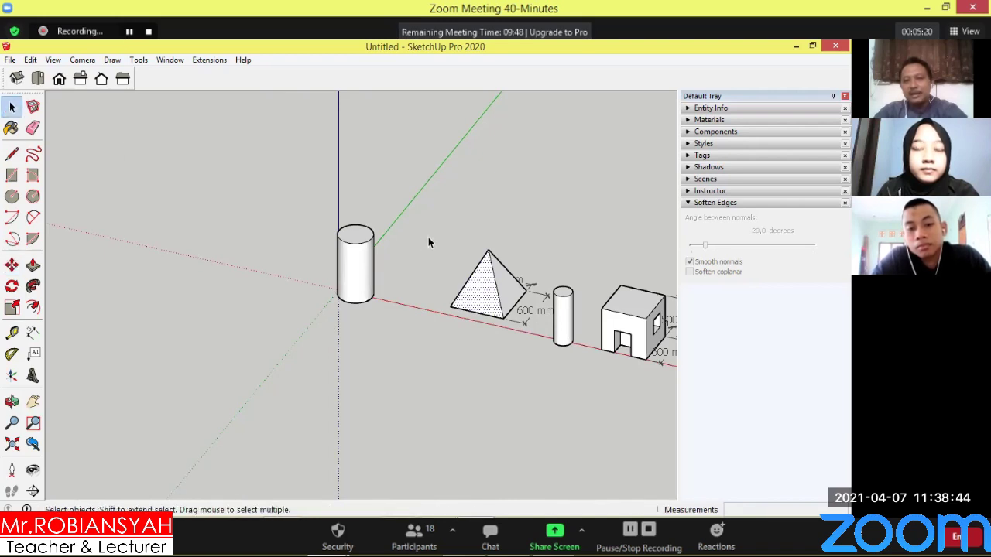
scroll(429, 237, down, 2)
click(38, 79)
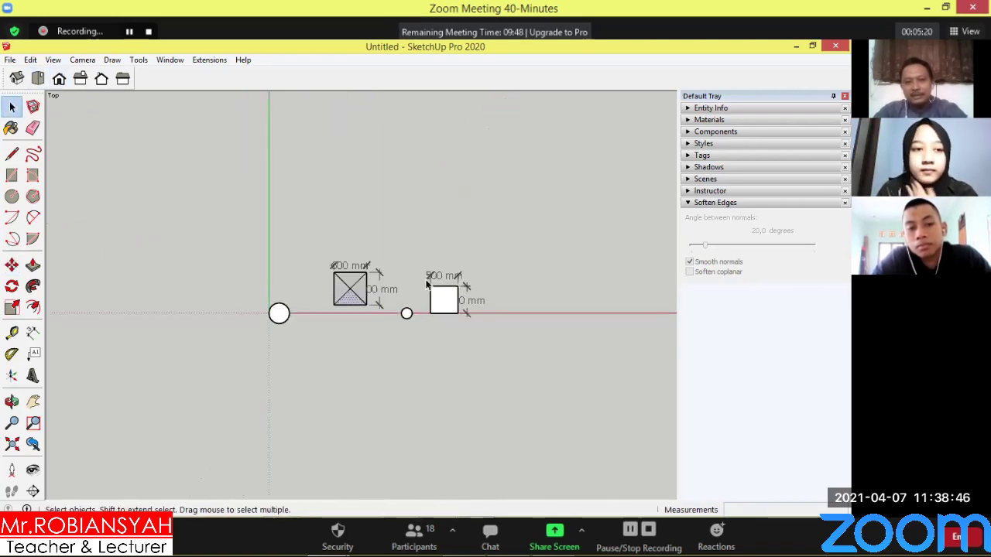
scroll(286, 245, up, 3)
drag(240, 234, 374, 360)
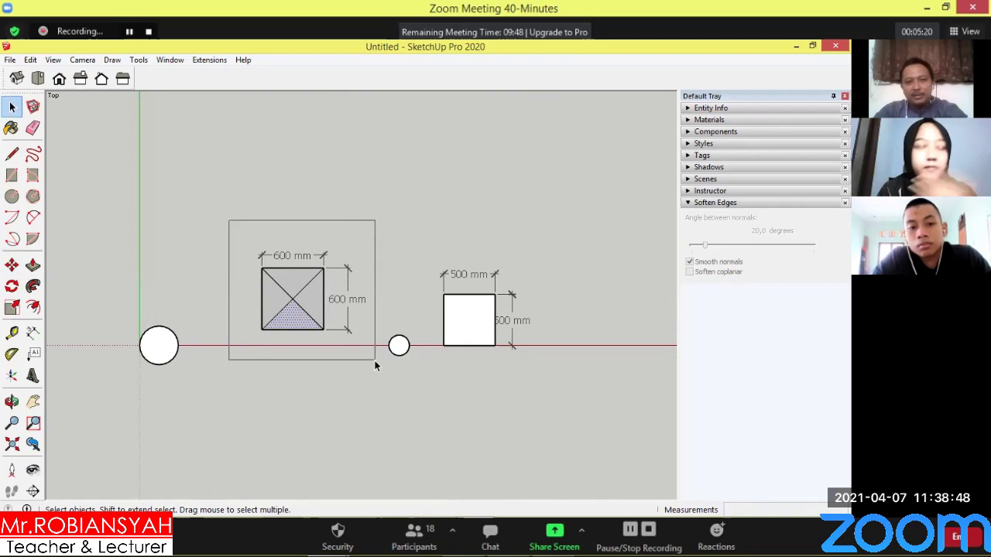
right_click(302, 306)
click(363, 189)
Move the pyramid group back from the red axis so it sits behind the small cylinder.
middle_drag(364, 195, 315, 349)
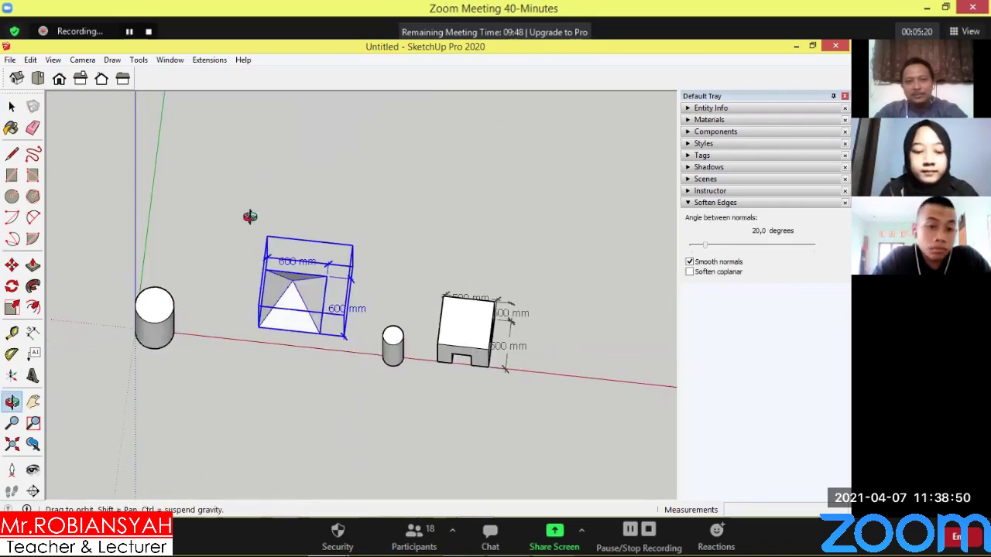
scroll(267, 252, up, 1)
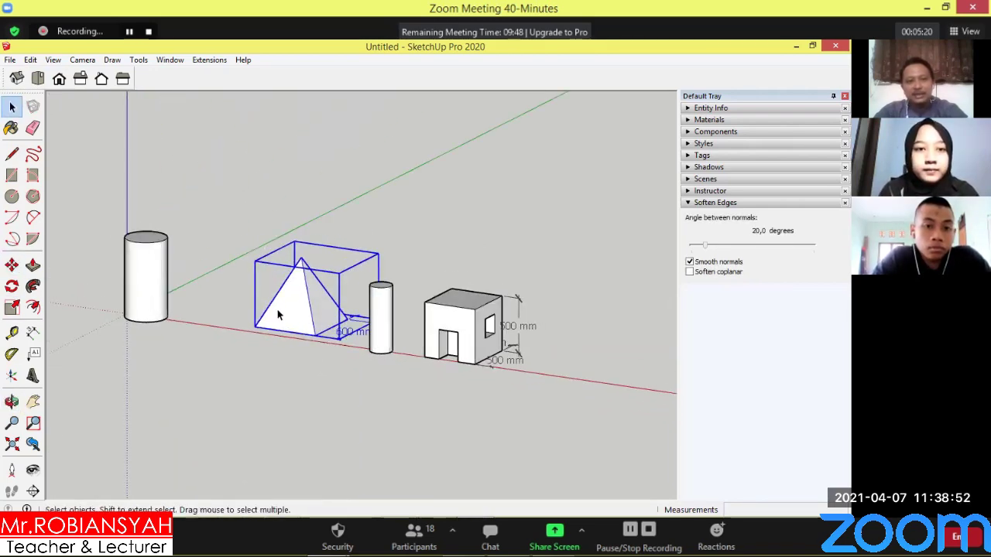
key(m)
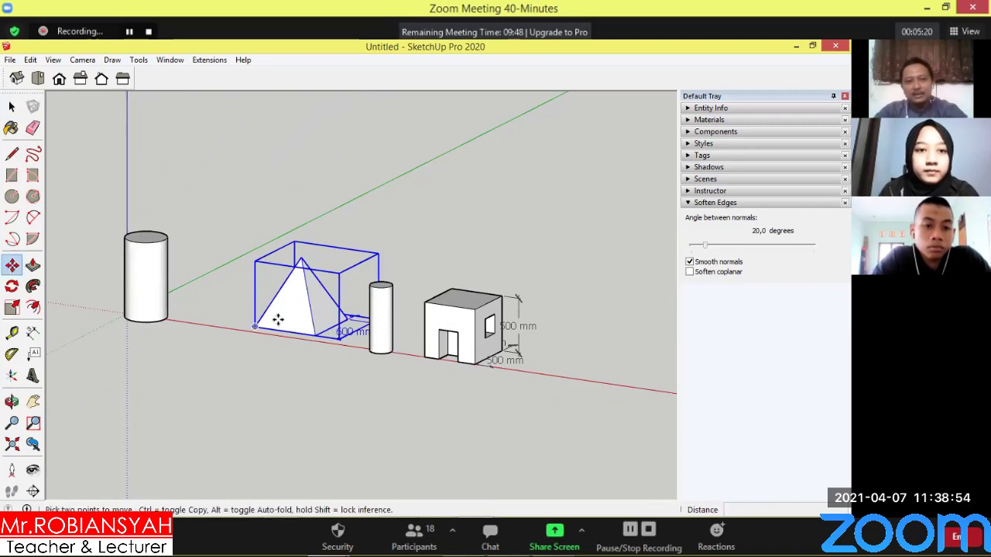
click(294, 319)
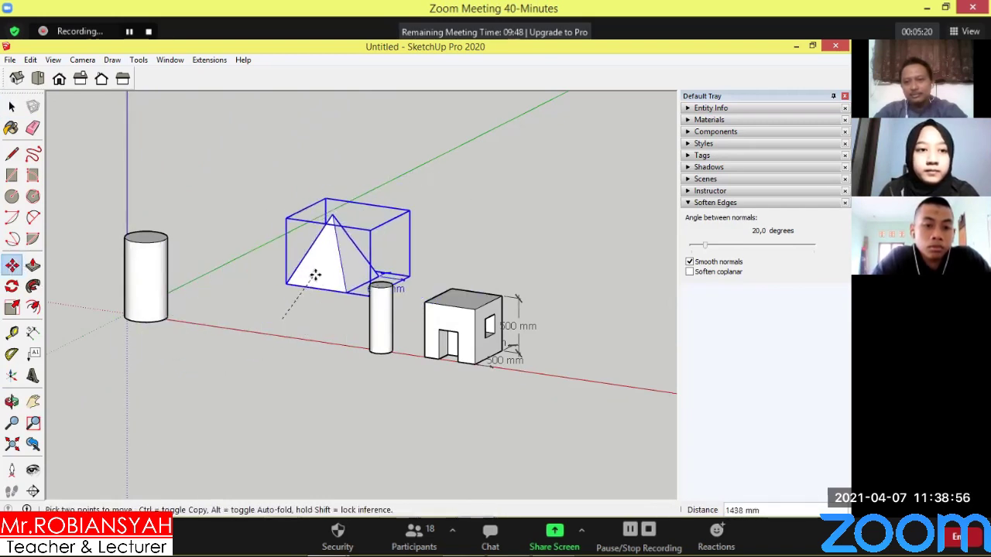
click(300, 281)
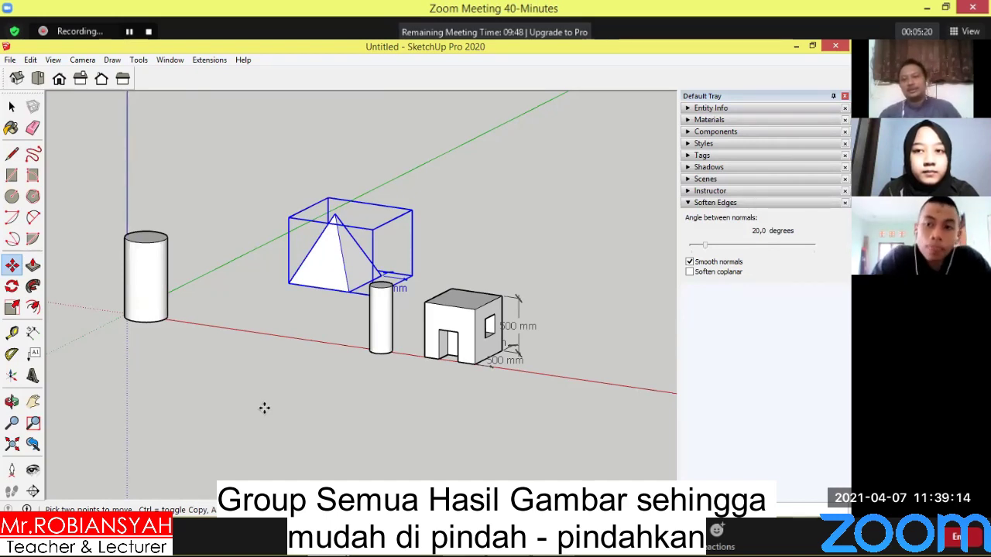
Orbit and zoom around the models to check the pyramid's new position.
mouse_move(346, 372)
middle_down()
mouse_move(332, 234)
mouse_move(360, 310)
middle_up()
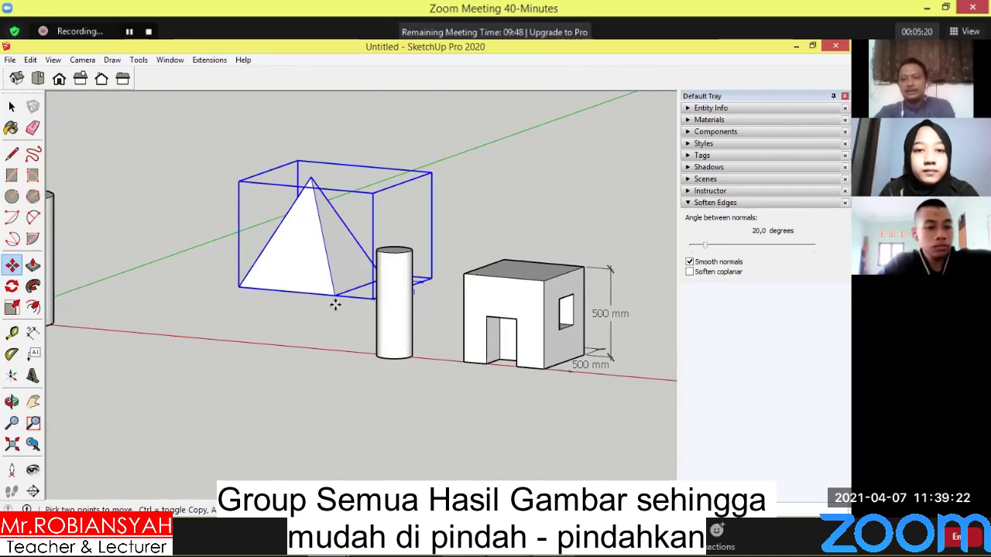
scroll(333, 300, down, 2)
scroll(336, 301, down, 2)
scroll(387, 305, down, 2)
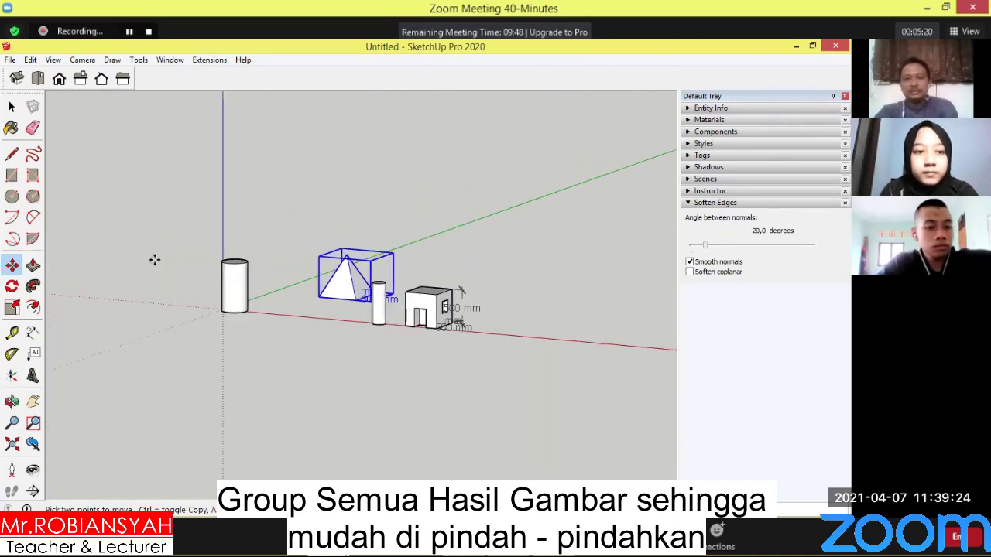
scroll(148, 267, up, 2)
scroll(150, 276, down, 2)
mouse_move(150, 277)
middle_down()
mouse_move(253, 243)
mouse_move(229, 325)
middle_up()
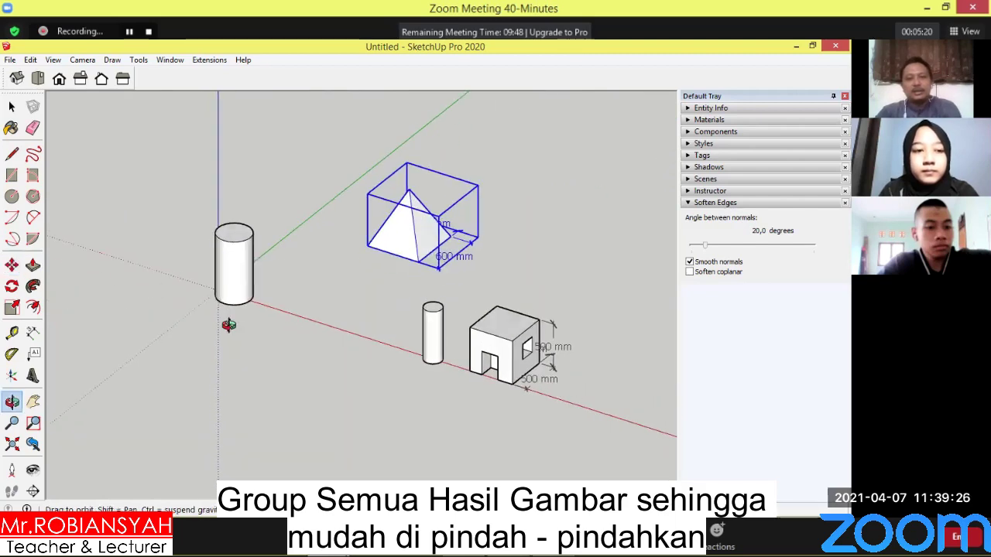
scroll(230, 314, up, 2)
scroll(233, 284, down, 3)
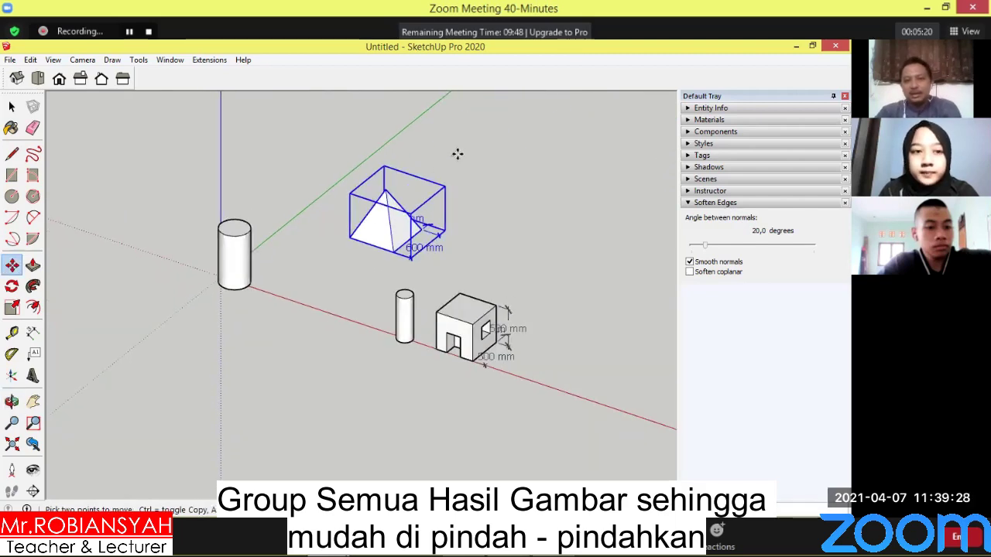
scroll(363, 147, up, 2)
scroll(363, 135, up, 1)
scroll(345, 146, down, 1)
scroll(306, 198, down, 1)
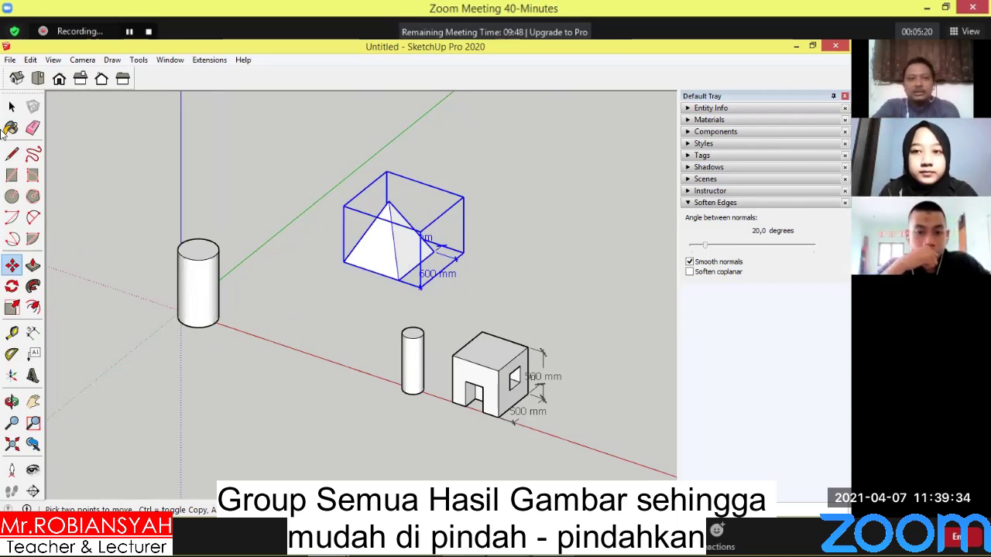
click(11, 106)
click(295, 193)
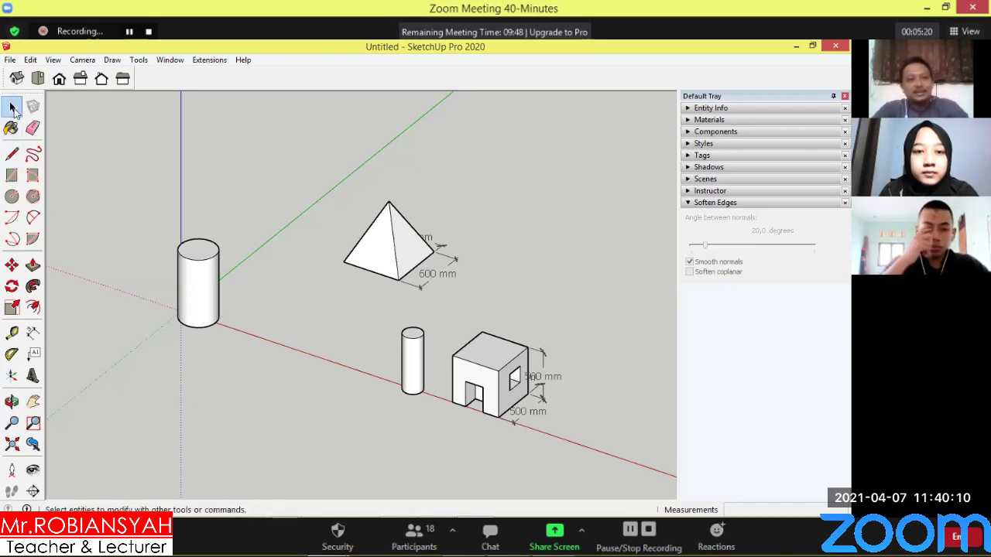
Move the wide cylinder from the origin to the right of the pyramid.
drag(145, 93, 303, 409)
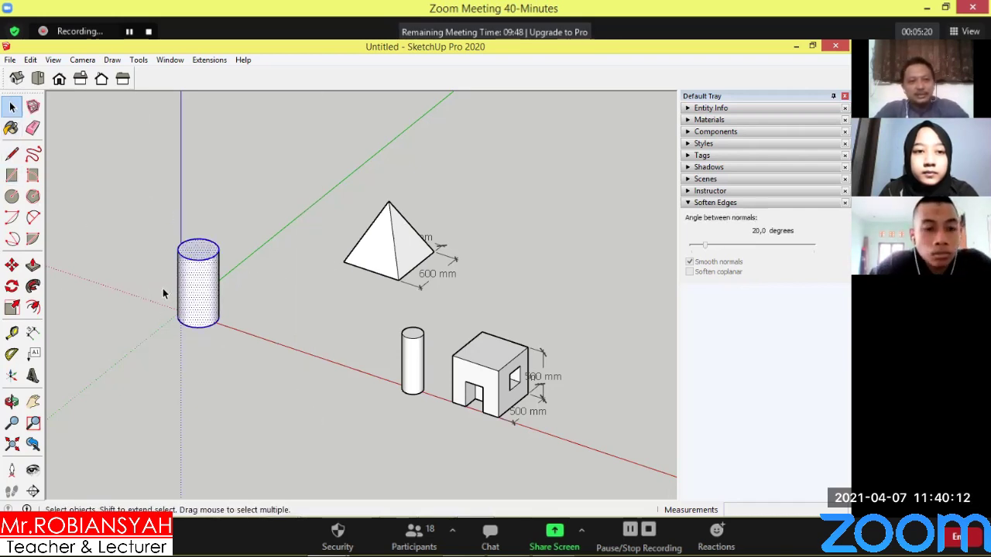
key(m)
click(235, 296)
click(590, 289)
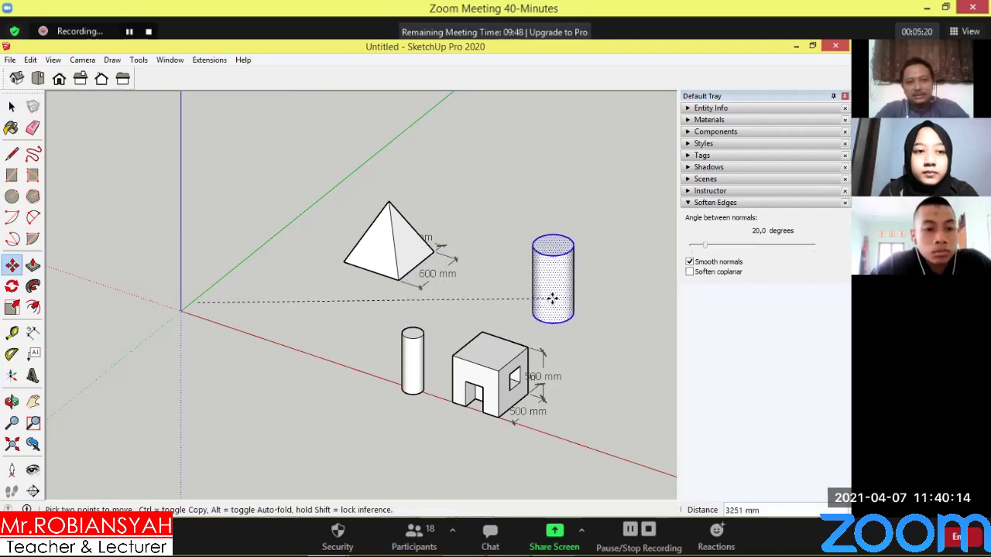
scroll(166, 287, up, 3)
Draw a 515×515 mm square at the origin and pull it up 351 mm.
click(12, 175)
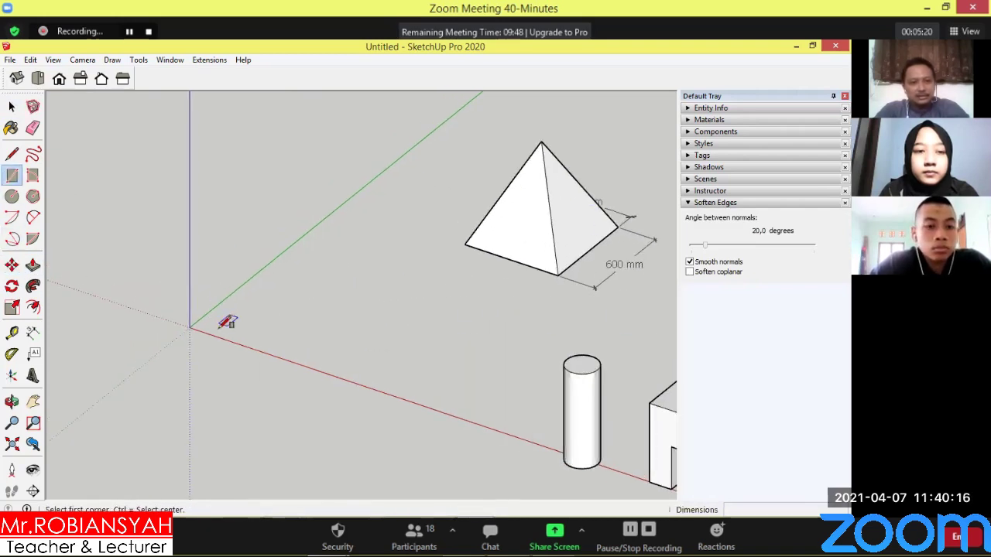
click(190, 327)
click(321, 312)
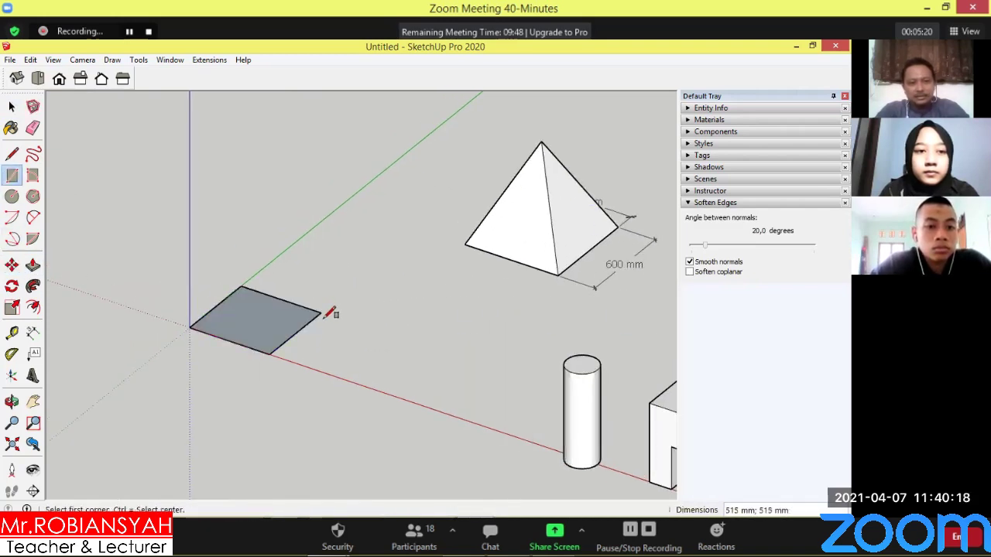
click(32, 266)
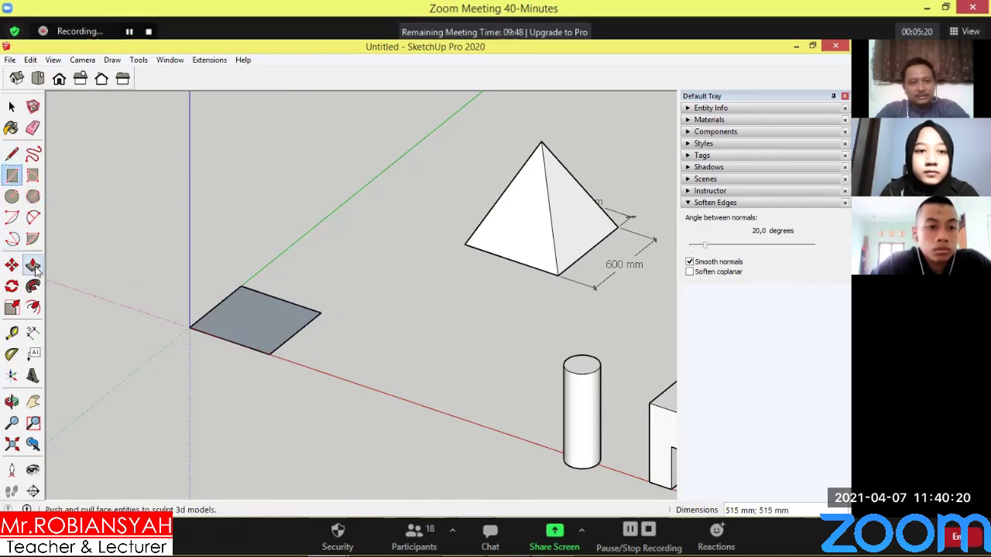
click(250, 321)
click(260, 254)
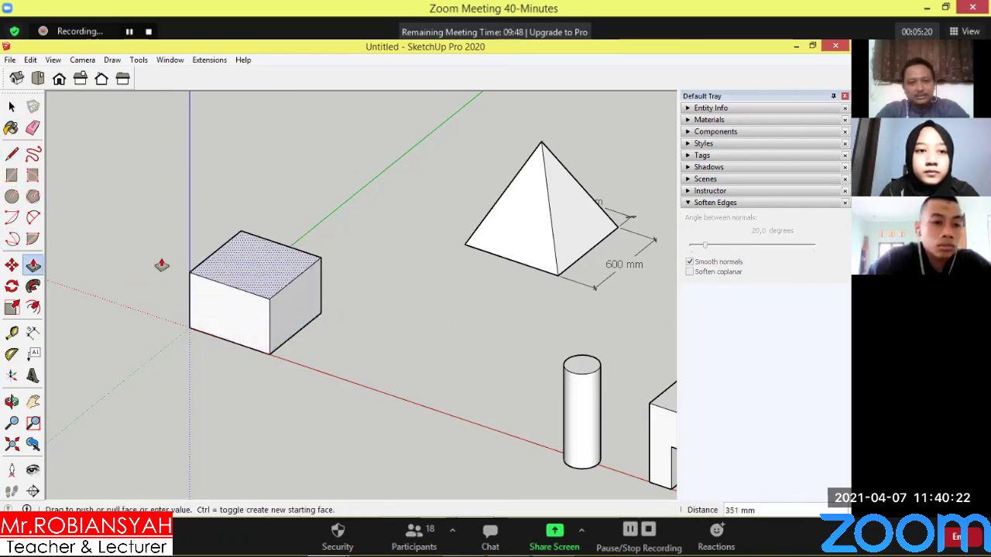
Draw a smaller rectangle on the box top and raise it 332 mm as a second tier.
click(12, 175)
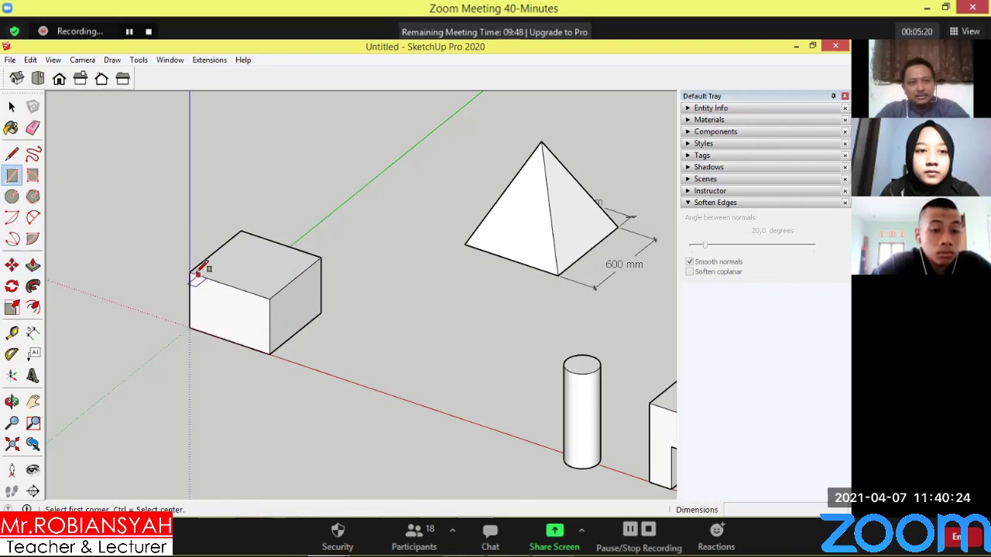
click(190, 273)
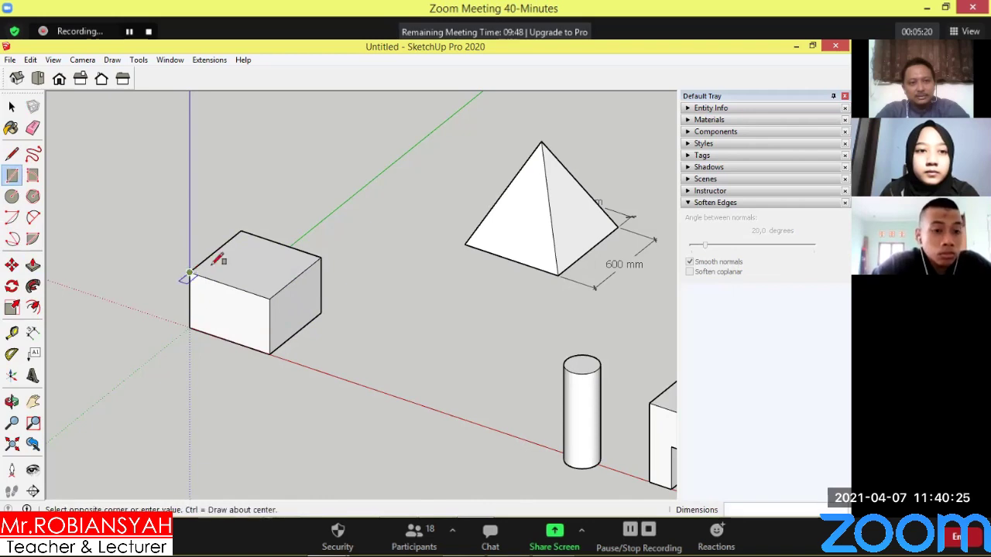
click(277, 264)
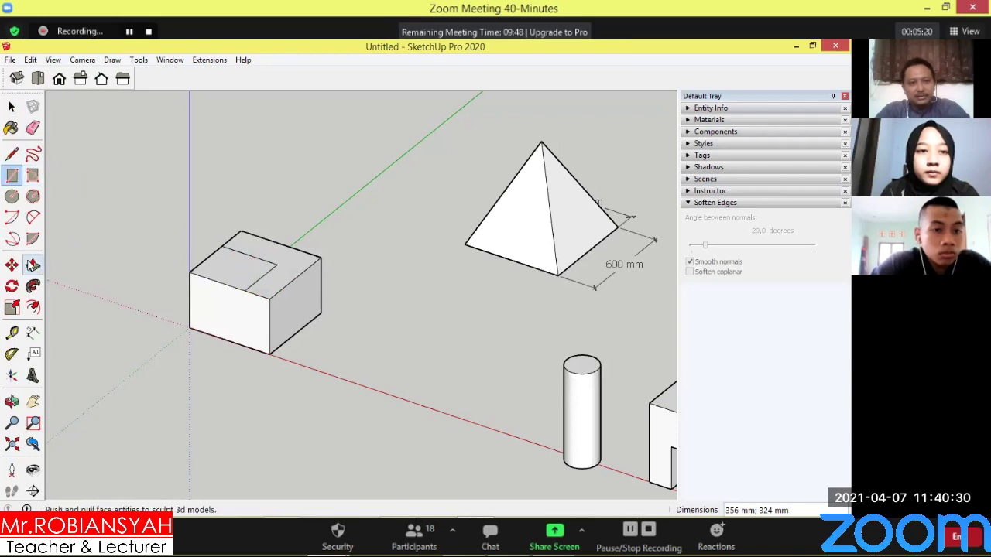
click(33, 264)
drag(242, 267, 232, 198)
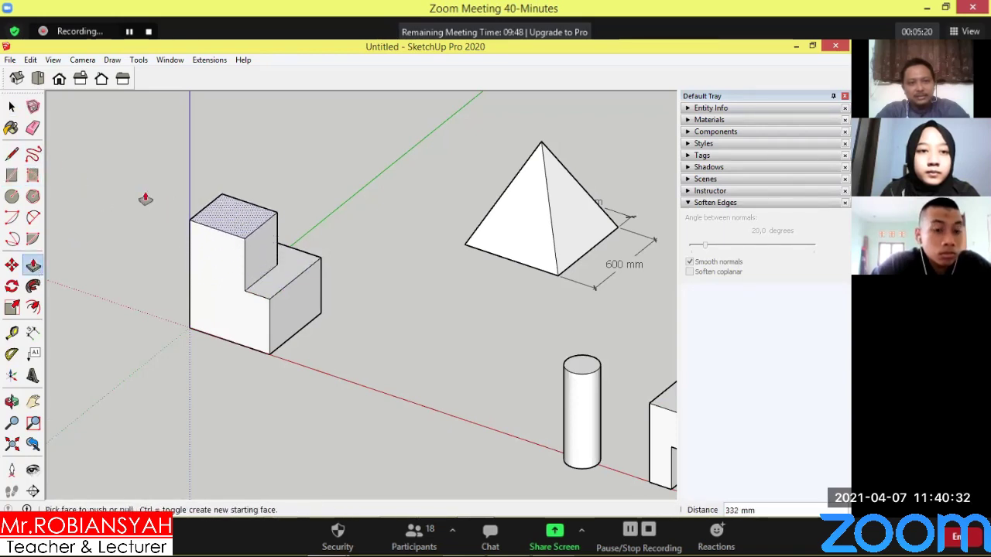
click(12, 266)
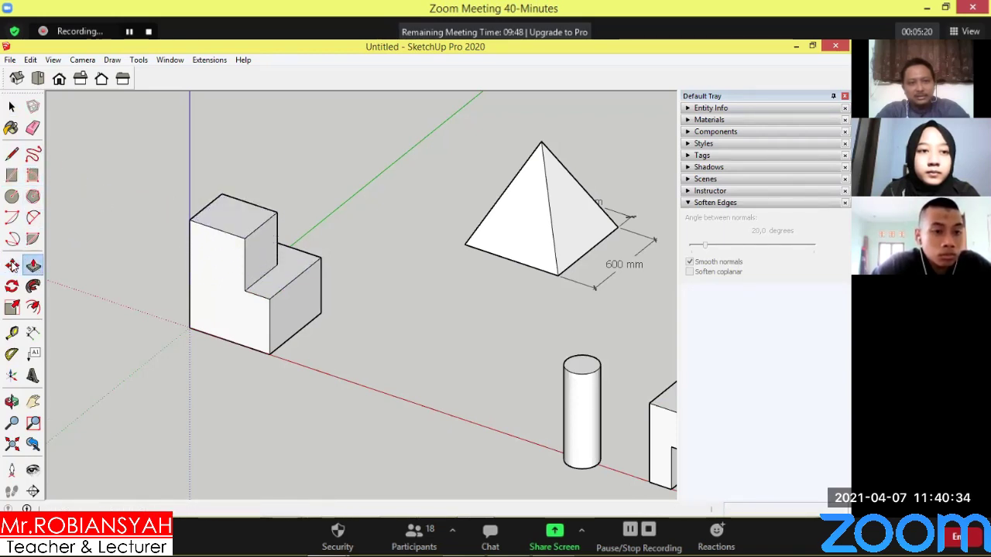
click(11, 265)
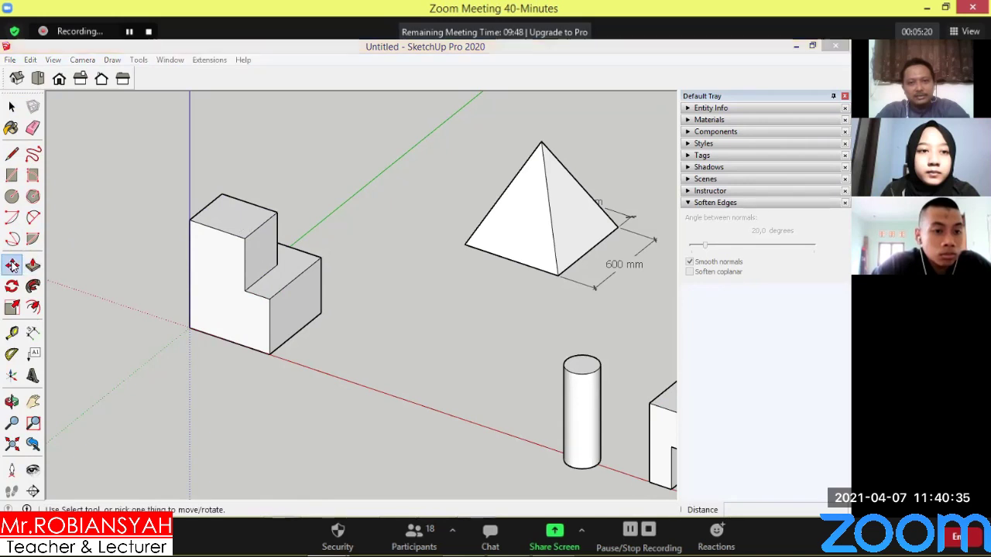
Draw a rectangle on the second tier's top and raise it 300 mm as the third tier.
click(11, 177)
click(189, 219)
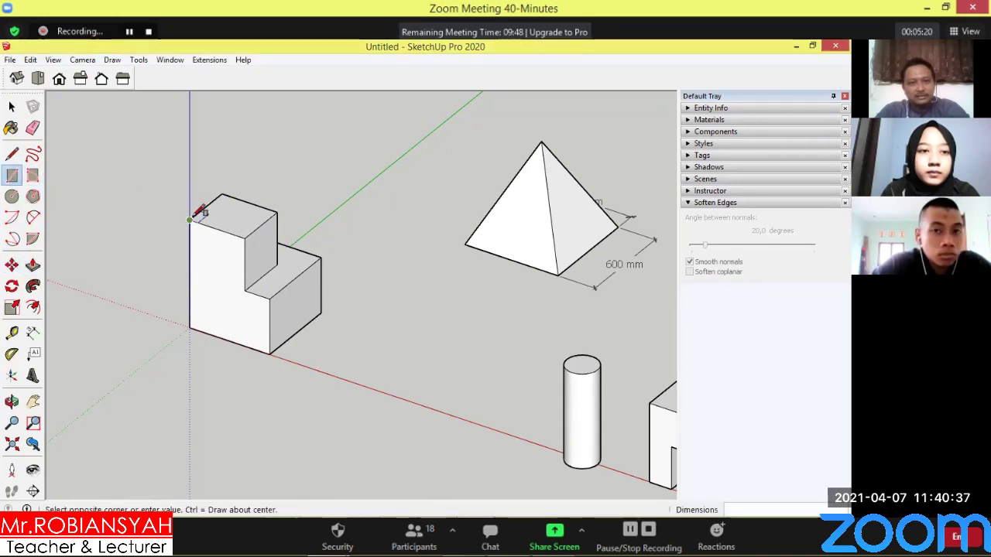
click(244, 218)
click(32, 265)
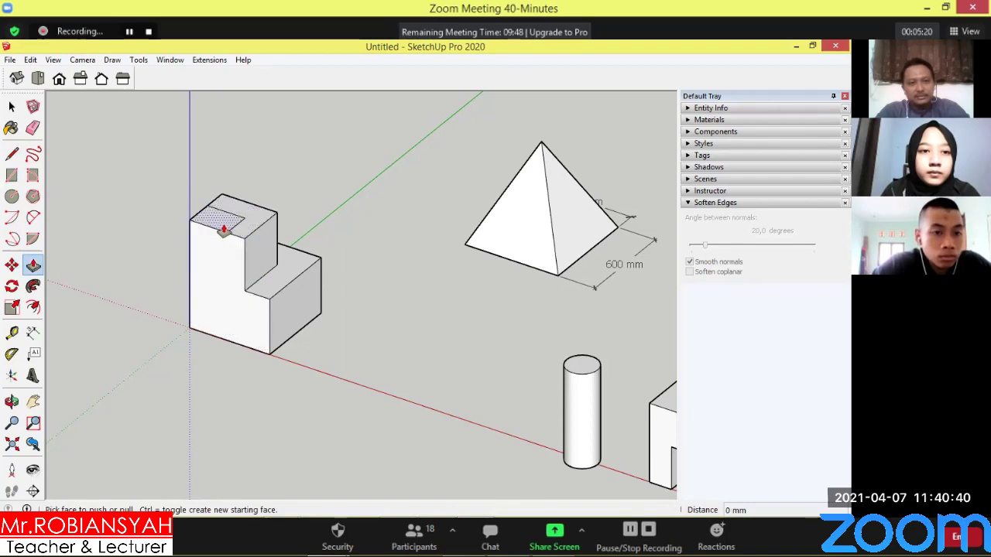
click(223, 230)
click(214, 172)
Orbit around the stepped tower until it faces the viewer.
middle_drag(349, 269, 225, 287)
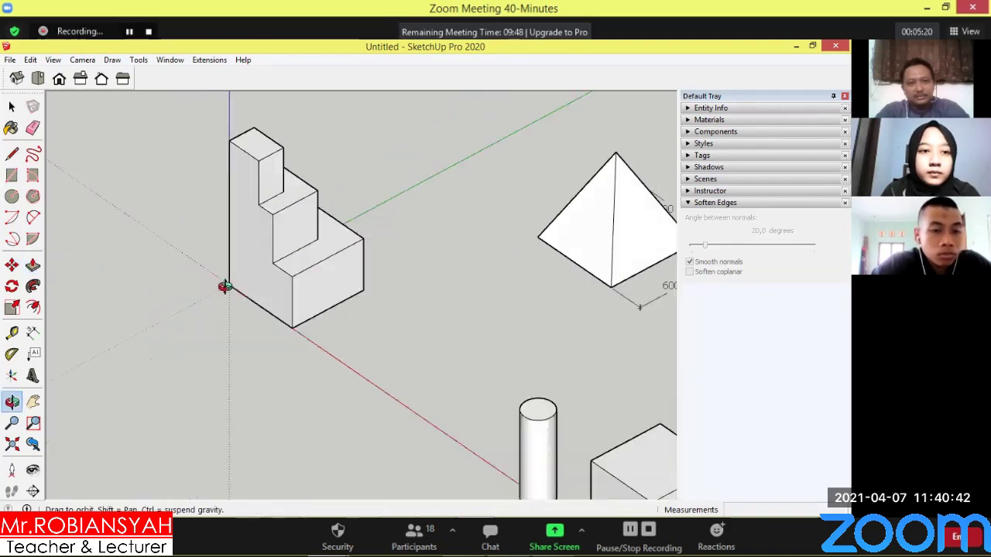
mouse_move(225, 286)
mouse_down()
mouse_move(126, 261)
mouse_move(427, 228)
mouse_move(467, 212)
mouse_move(507, 218)
mouse_up()
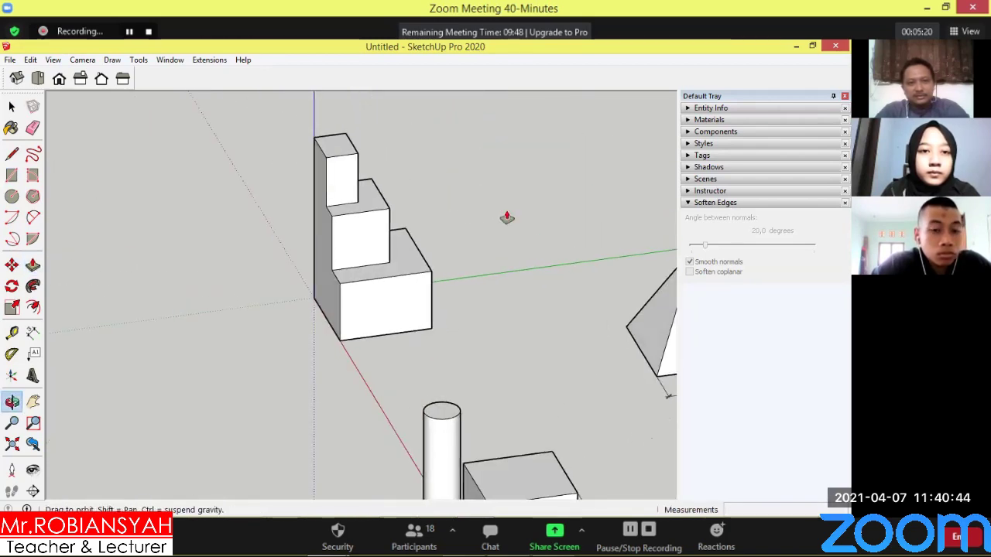
key(p)
middle_drag(531, 201, 309, 228)
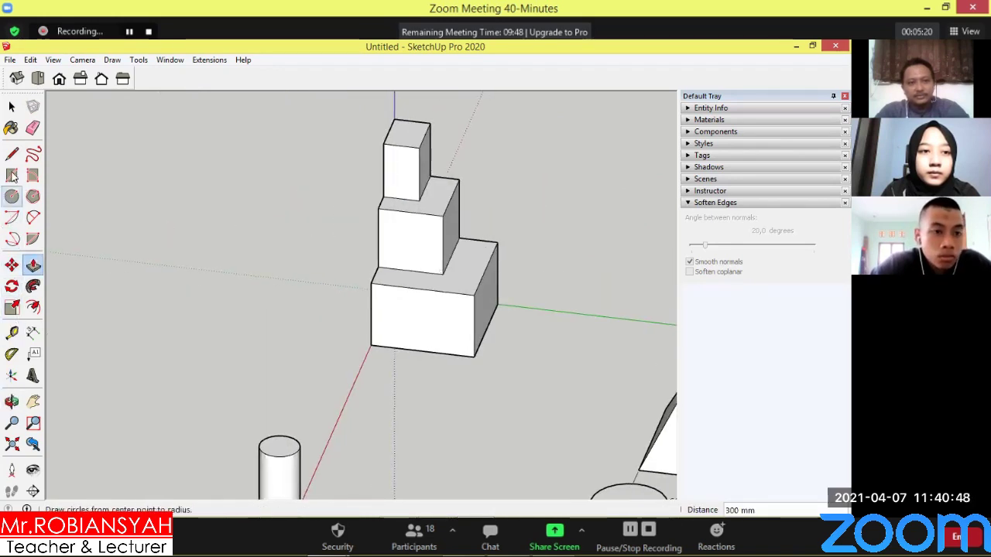
Open the Colors collection in the Paint Bucket's materials library.
click(12, 128)
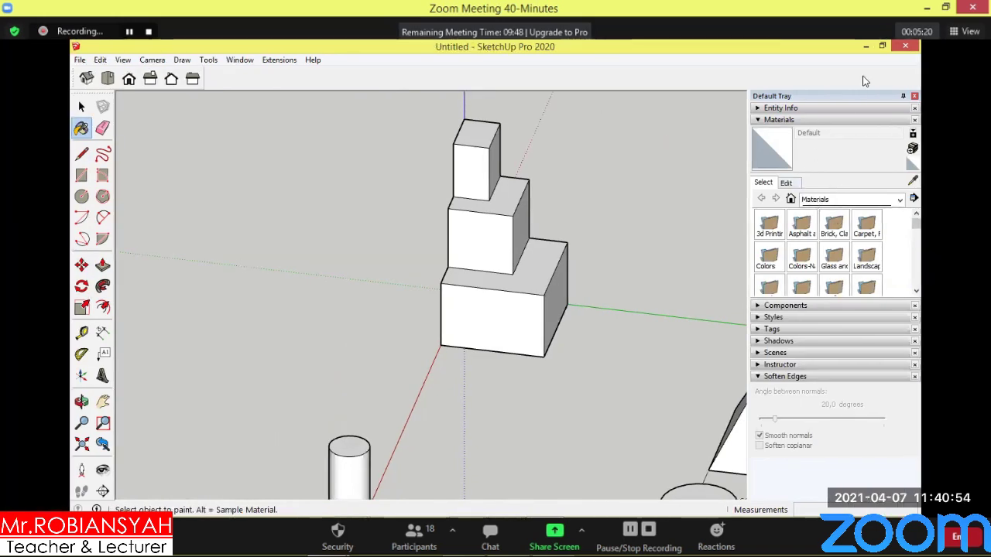
click(787, 182)
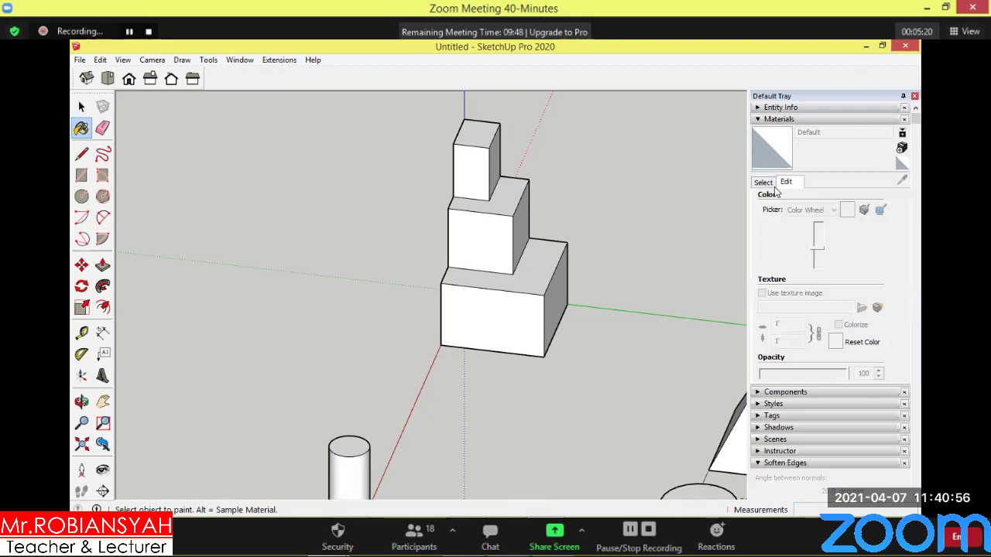
click(767, 183)
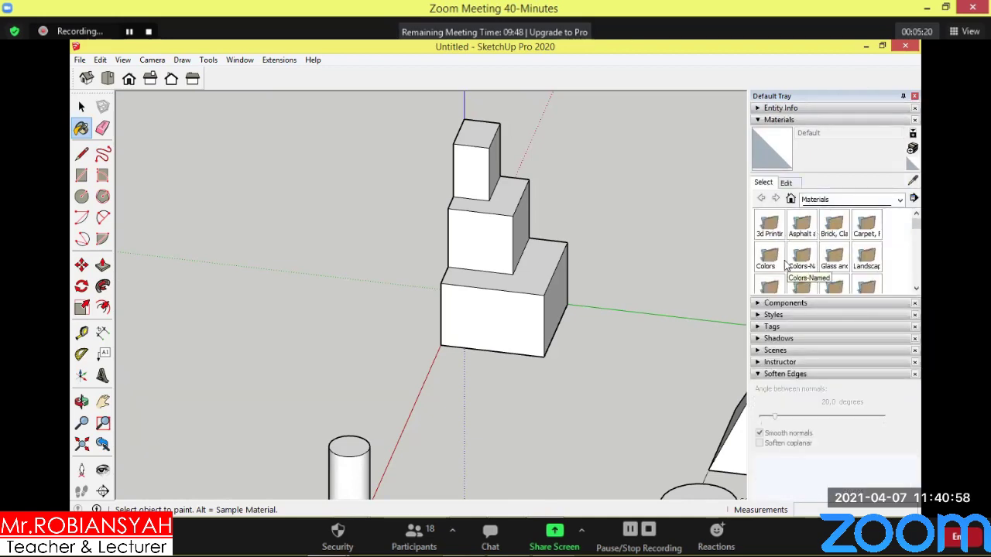
double_click(769, 257)
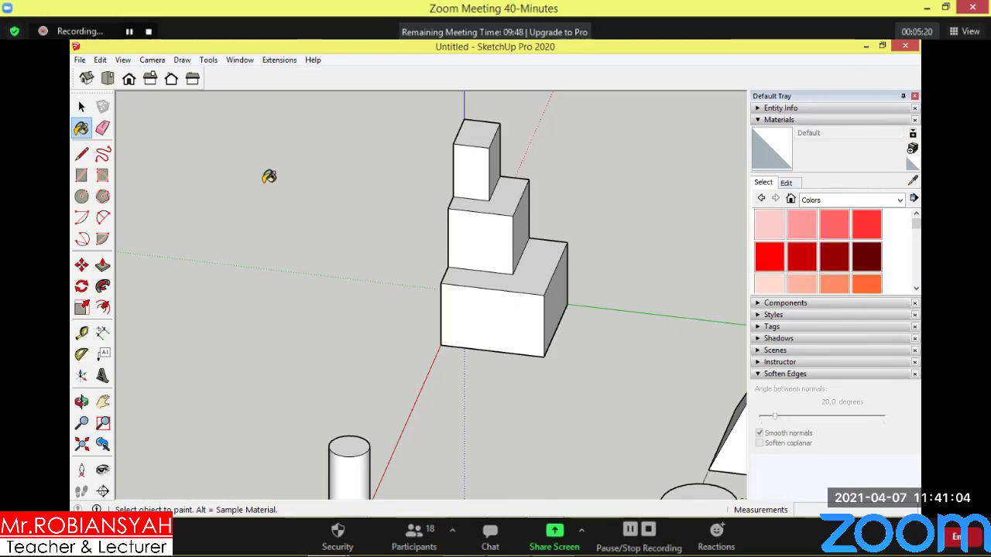
Select the bottom tier's front face for painting, then orbit and zoom out.
click(81, 106)
click(486, 313)
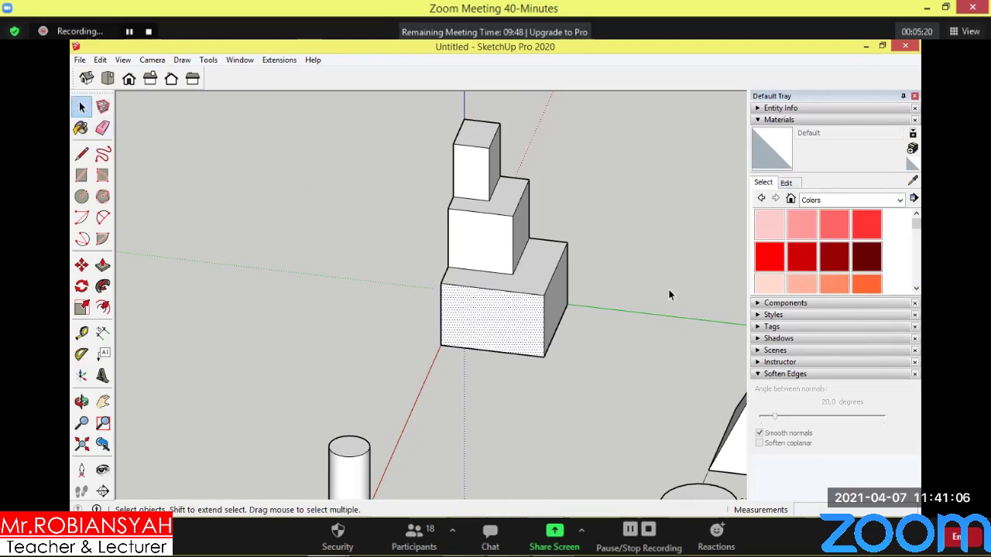
click(81, 128)
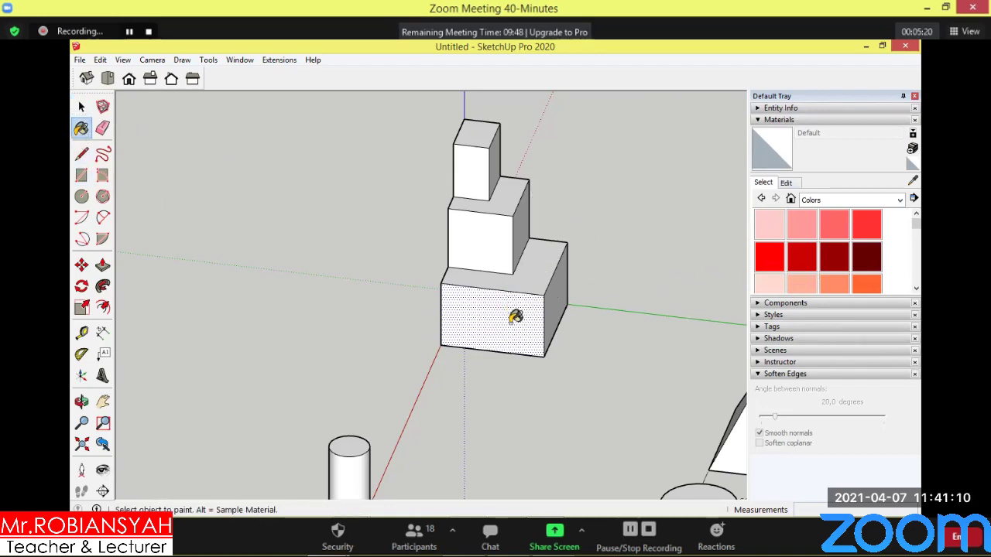
scroll(480, 268, down, 1)
scroll(481, 270, down, 1)
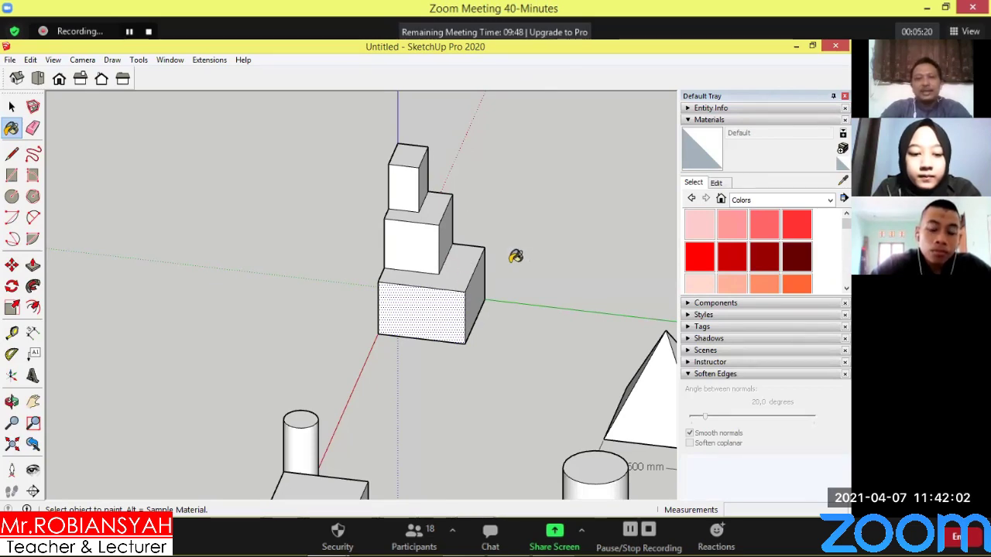
middle_drag(496, 245, 543, 240)
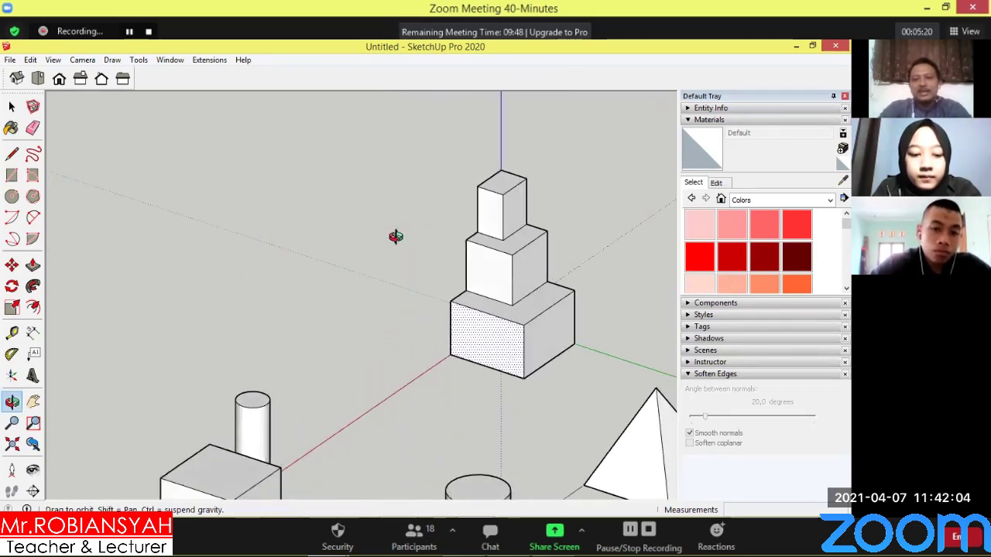
scroll(543, 240, down, 3)
key(b)
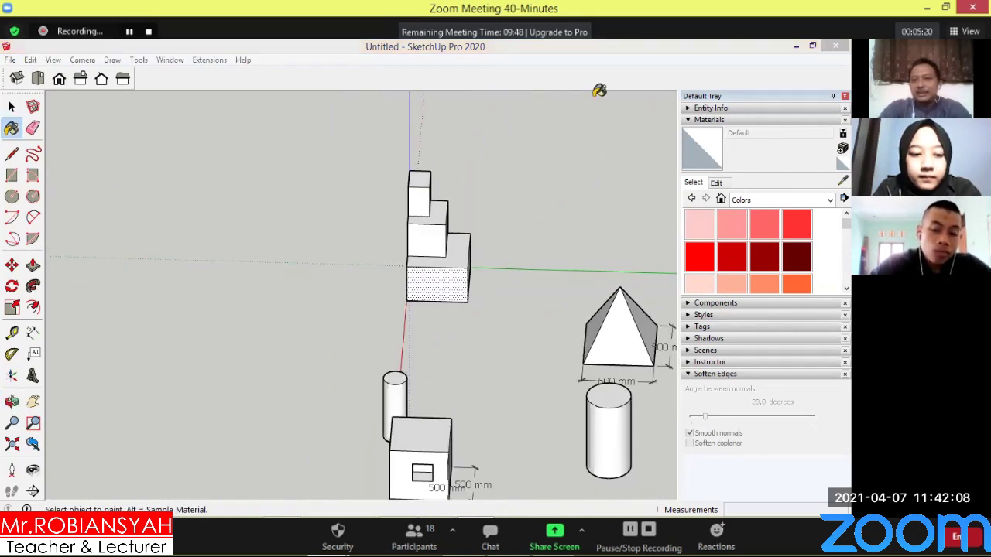
click(698, 43)
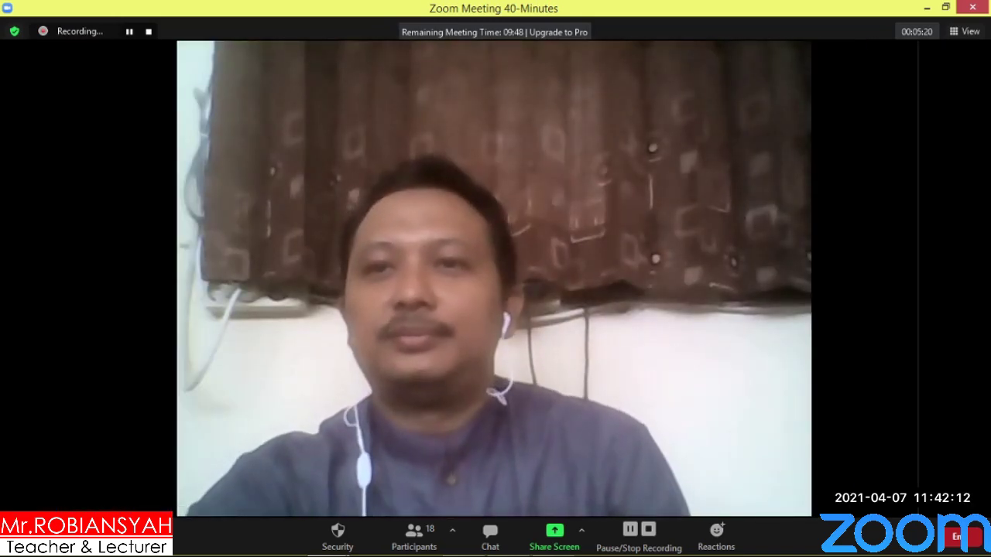
Switch Zoom to Gallery View with Alt+F2 to show every participant's video tile.
key(alt+F2)
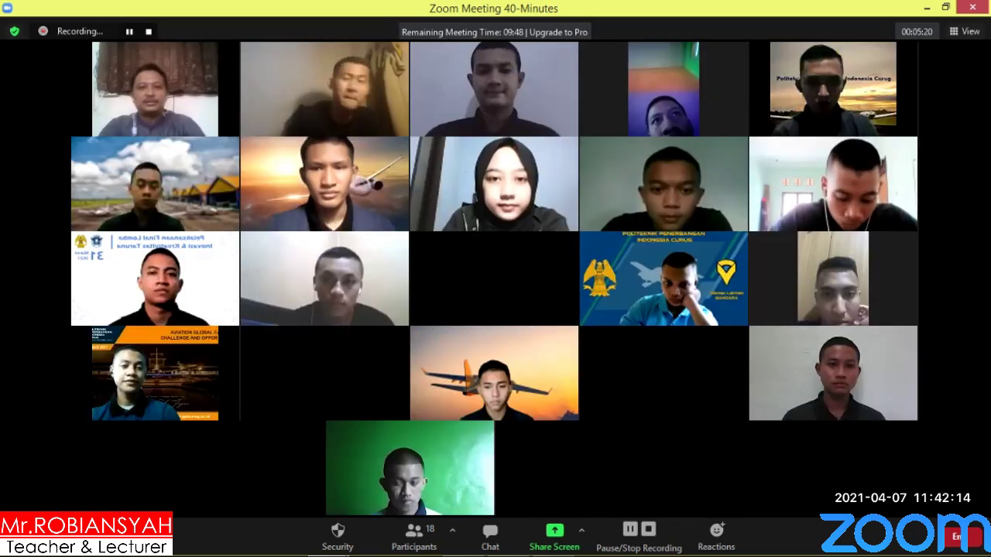